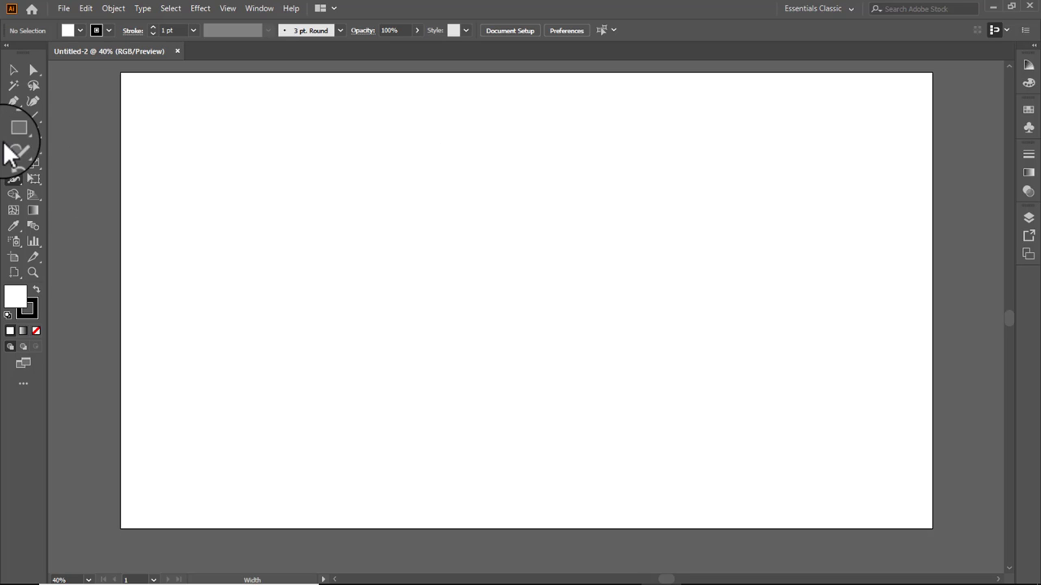
Tear off the Width tool group (Warp, Twirl, Pucker and more) as a floating panel and reposition it.
left_click_drag(12, 154, 11, 101)
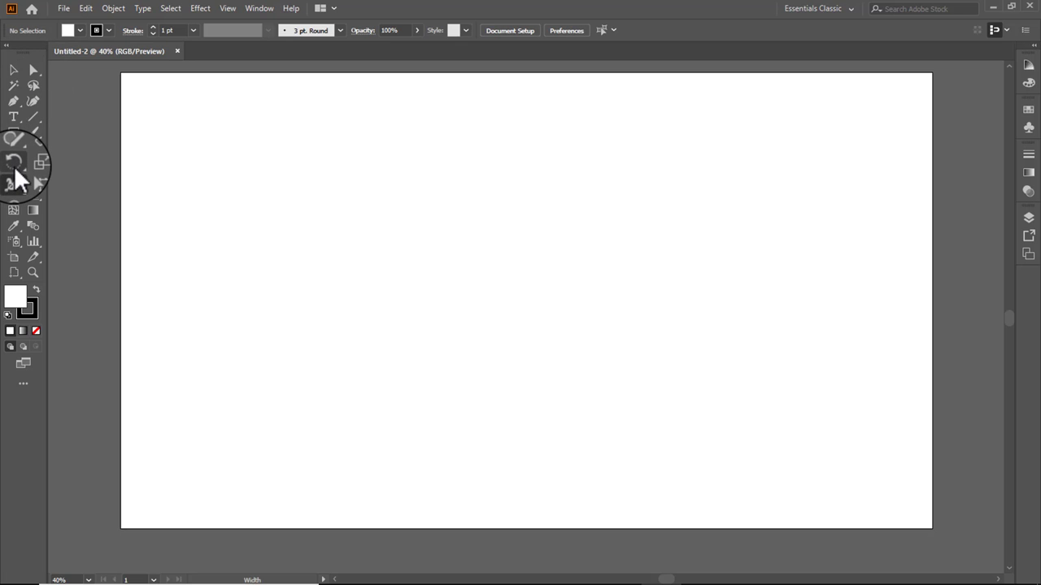
left_click_drag(14, 164, 49, 177)
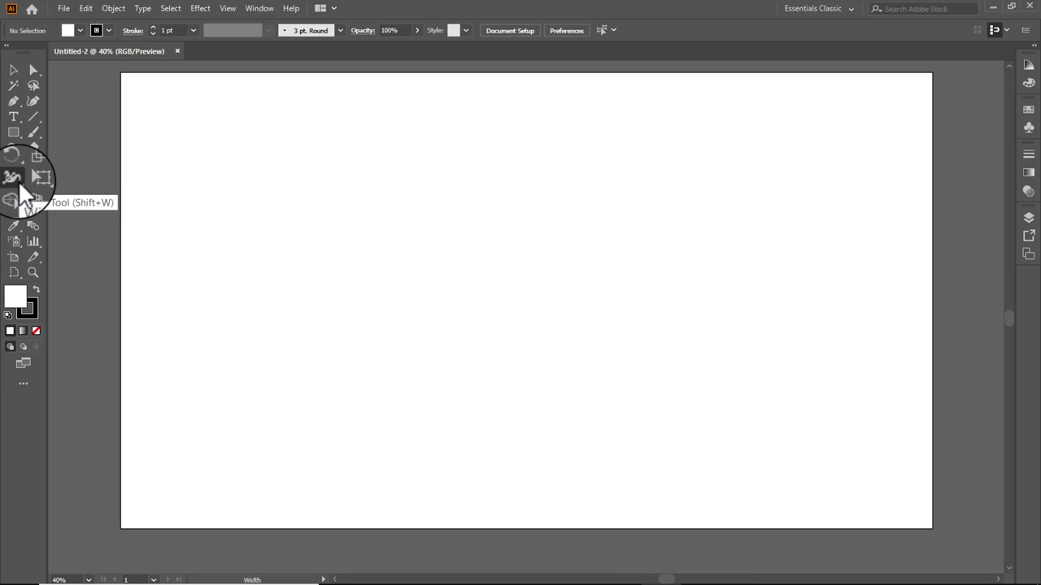
left_click_drag(18, 187, 87, 216)
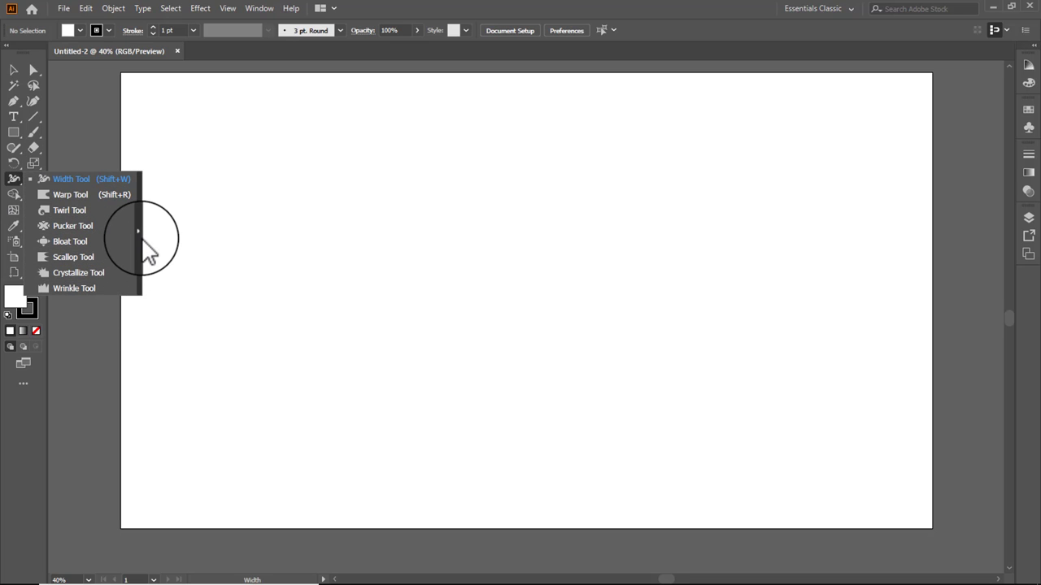
left_click_drag(139, 234, 138, 233)
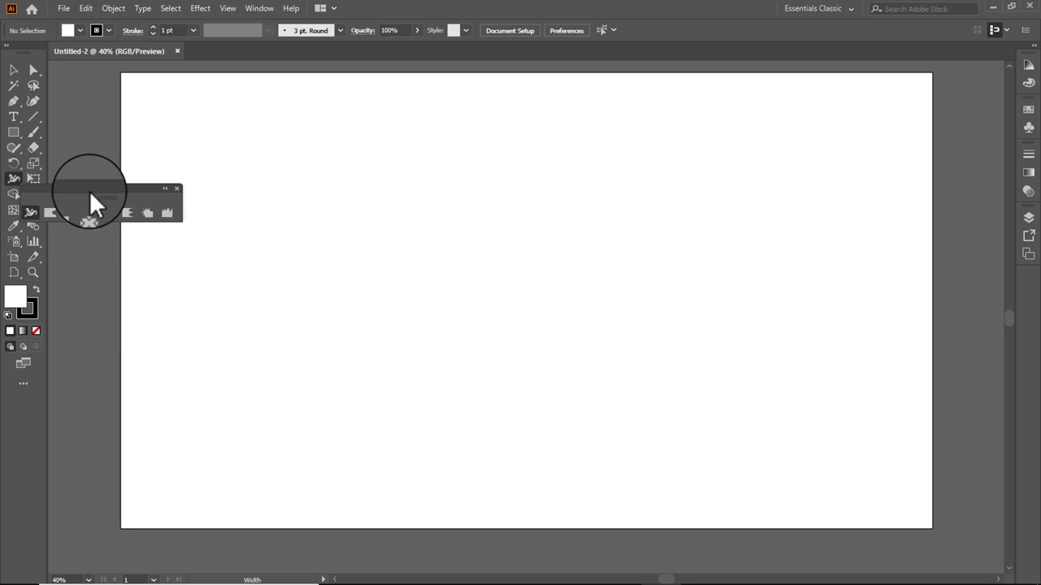
mouse_move(86, 187)
left_mouse_down()
mouse_move(284, 165)
mouse_move(195, 106)
left_mouse_up()
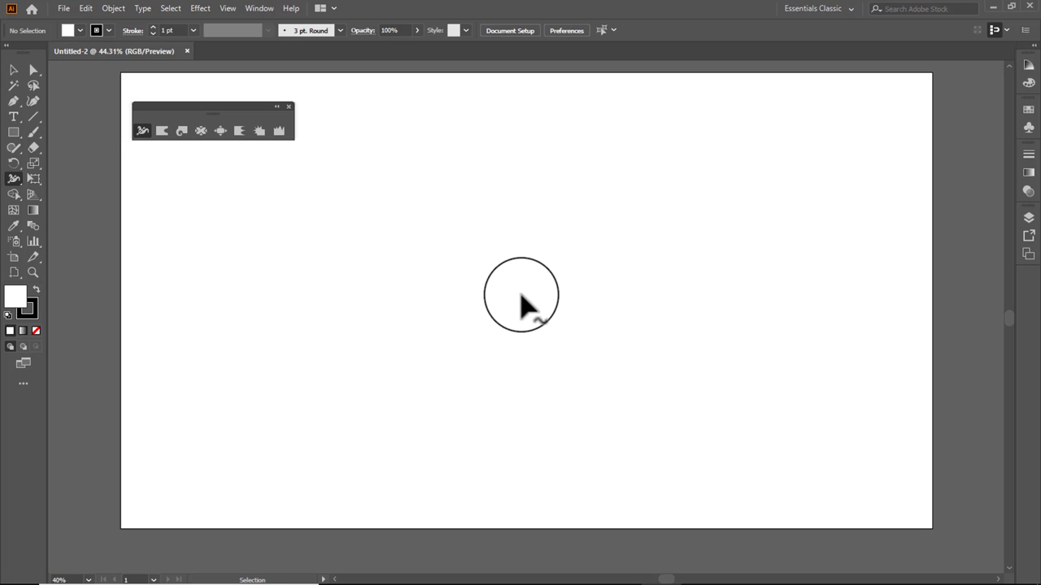
key("ctrl+0")
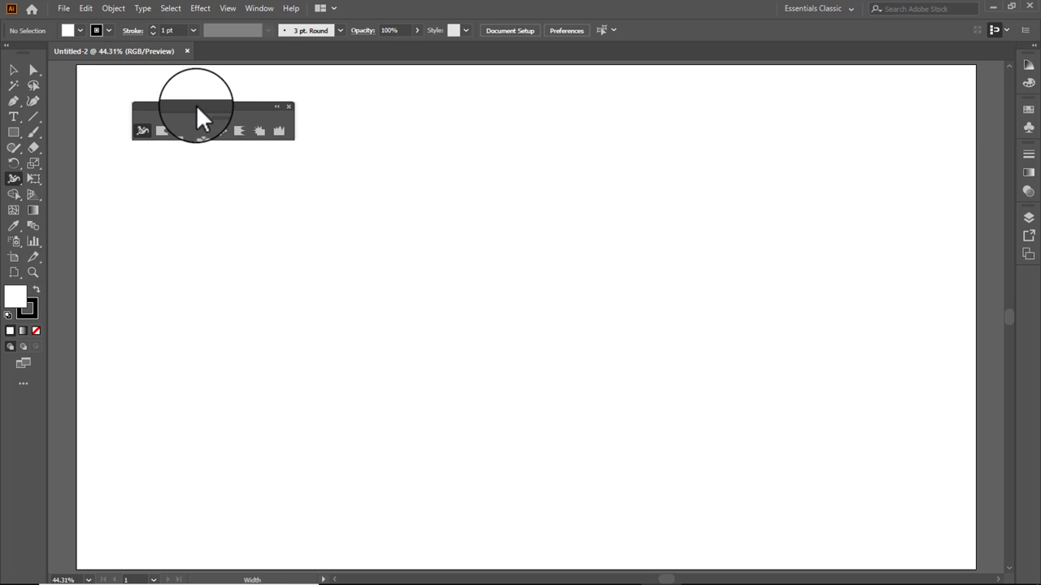
left_click_drag(196, 105, 177, 133)
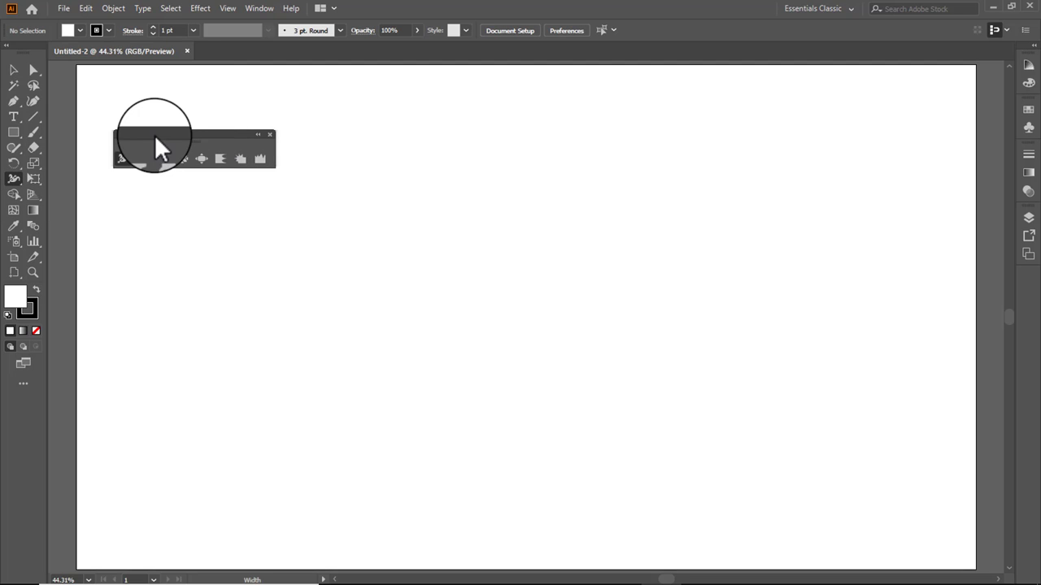
left_click_drag(163, 132, 190, 119)
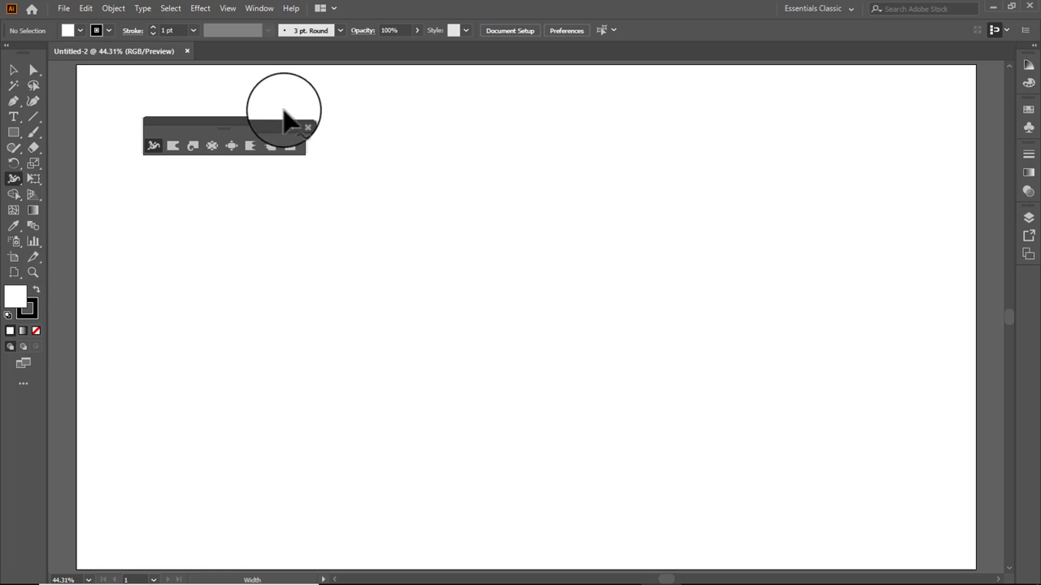
left_click_drag(218, 120, 343, 116)
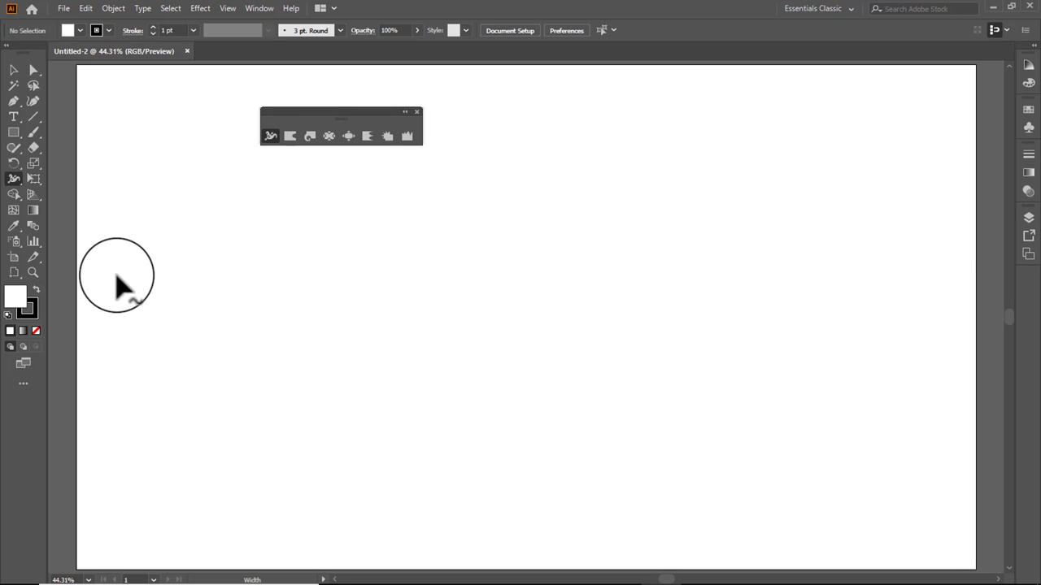
Draw a three-anchor wavy S-shaped path with the Pen tool and move it higher on the artboard.
left_click(14, 102)
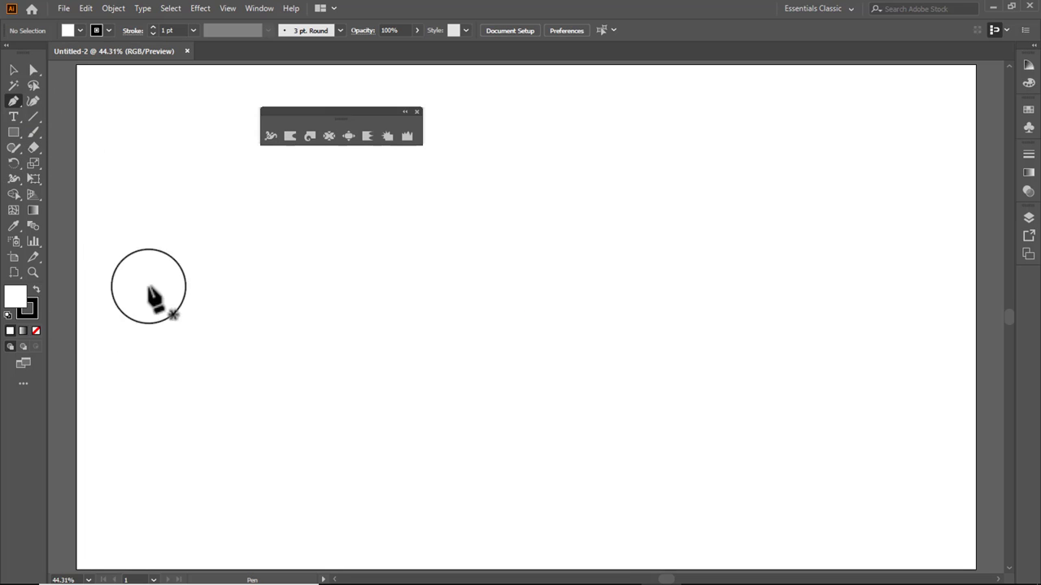
left_click(194, 405)
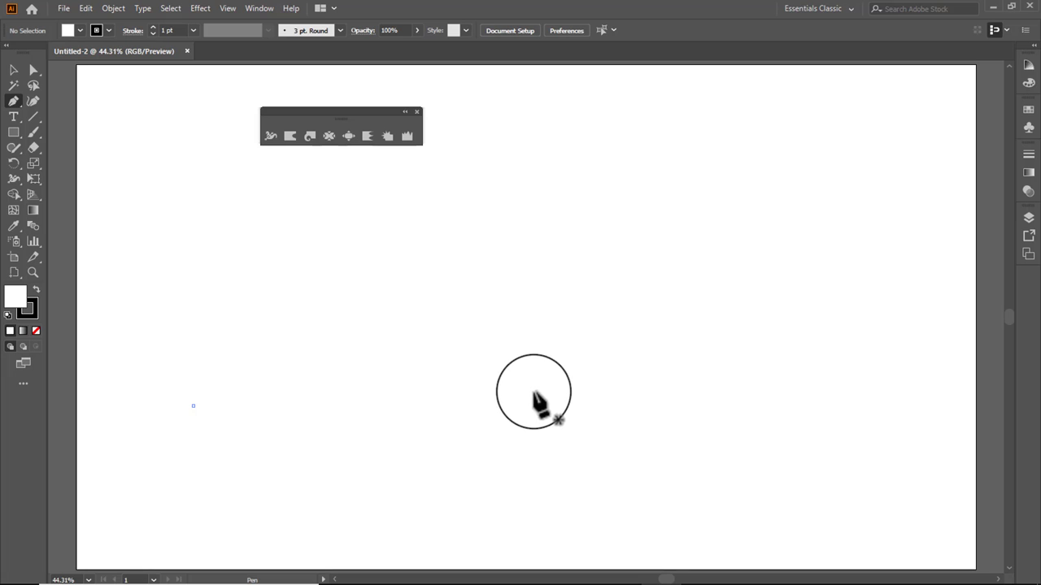
left_click_drag(534, 392, 722, 479)
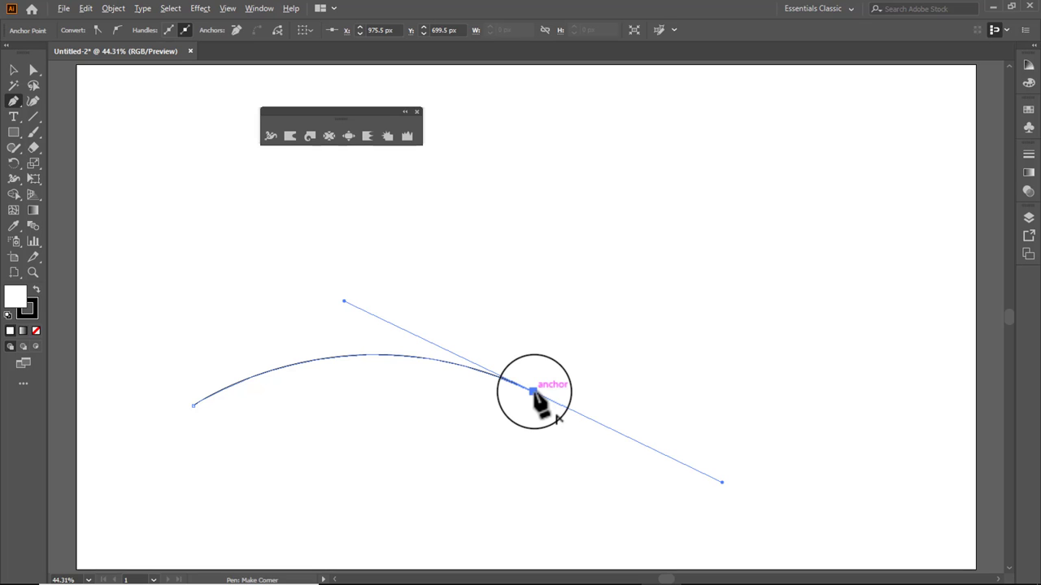
left_click(534, 392)
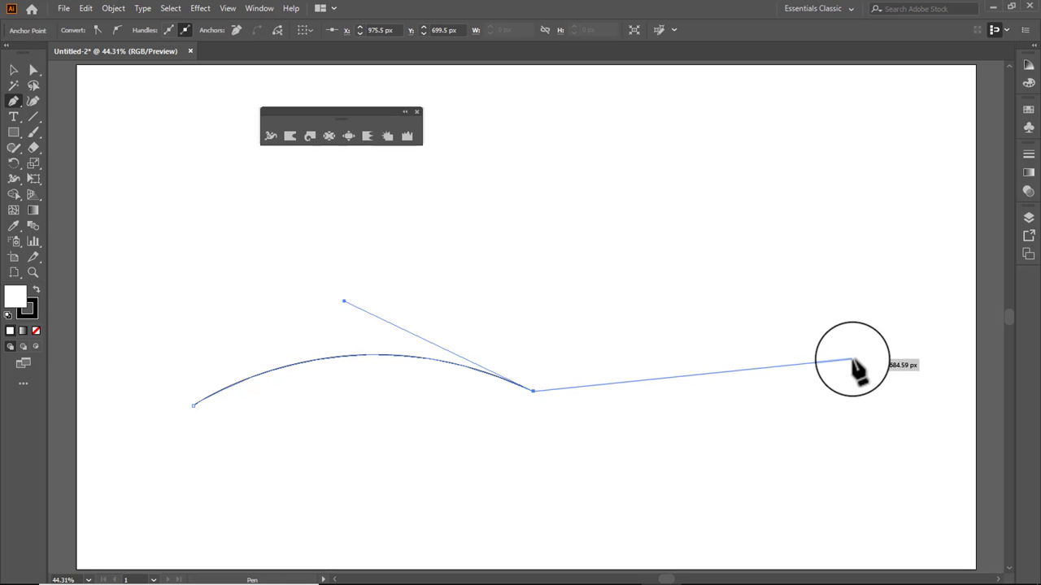
mouse_move(852, 360)
left_mouse_down()
mouse_move(949, 160)
mouse_move(962, 172)
left_mouse_up()
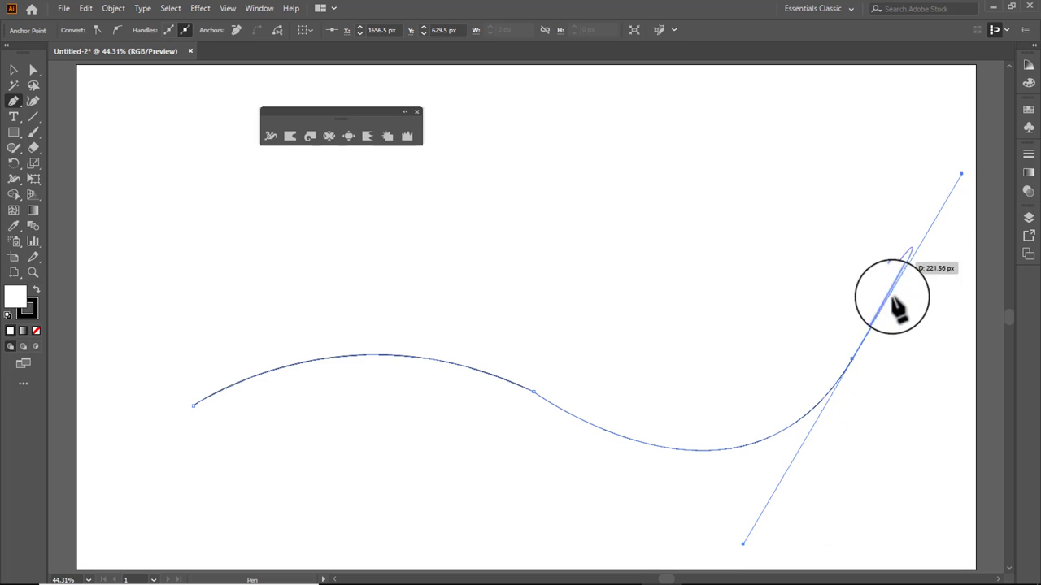
left_click(15, 69)
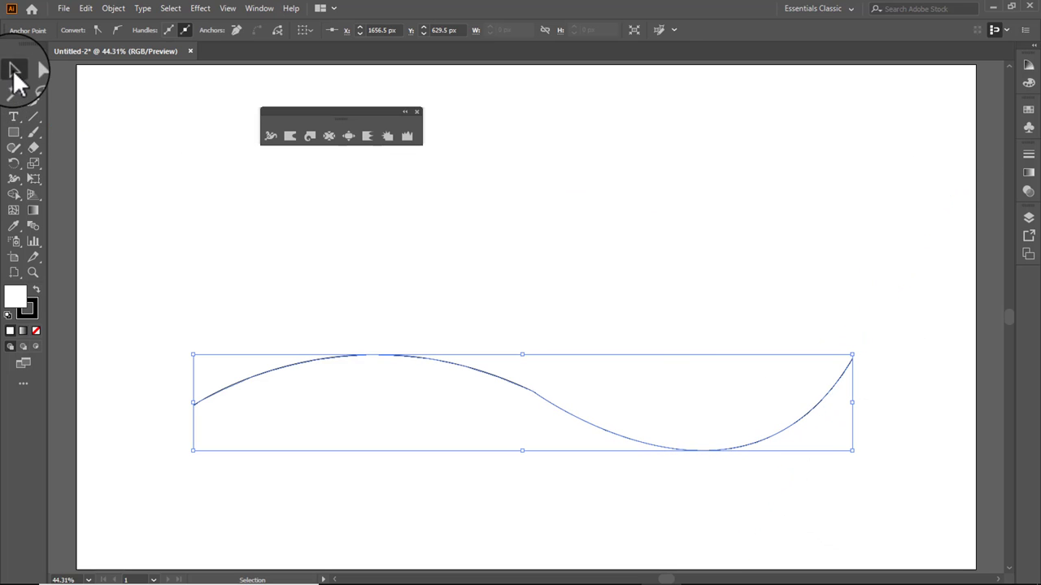
left_click_drag(617, 431, 625, 317)
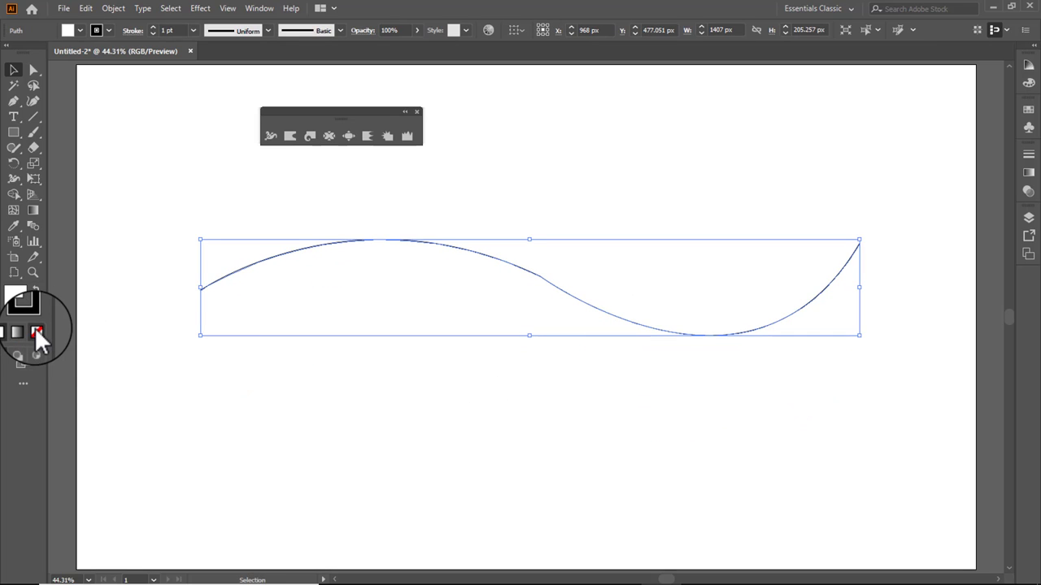
Give the wavy path no fill and a 2 pt black stroke, then shift it down and left.
left_click(35, 330)
left_click(35, 303)
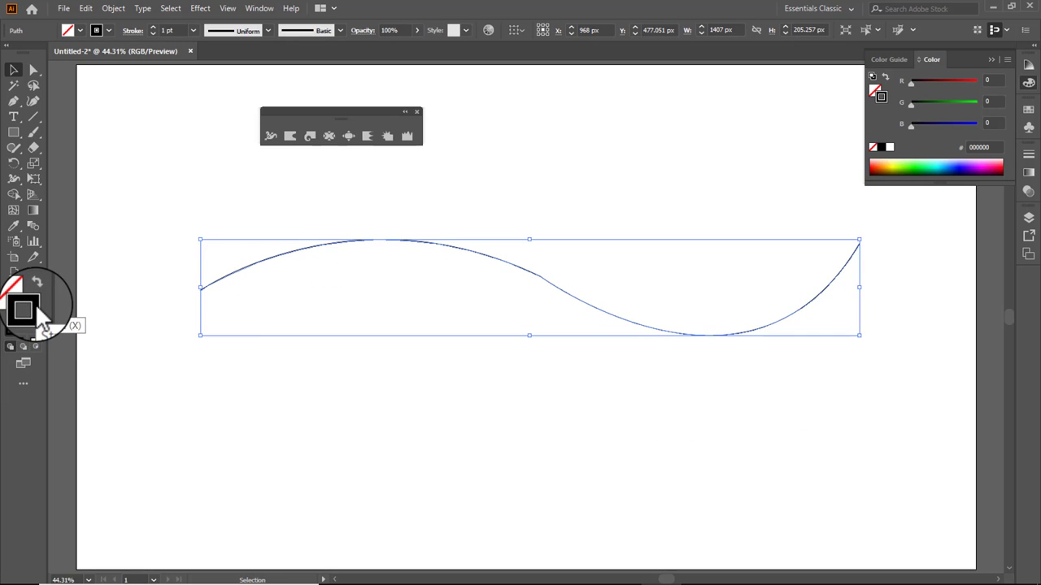
left_click(192, 28)
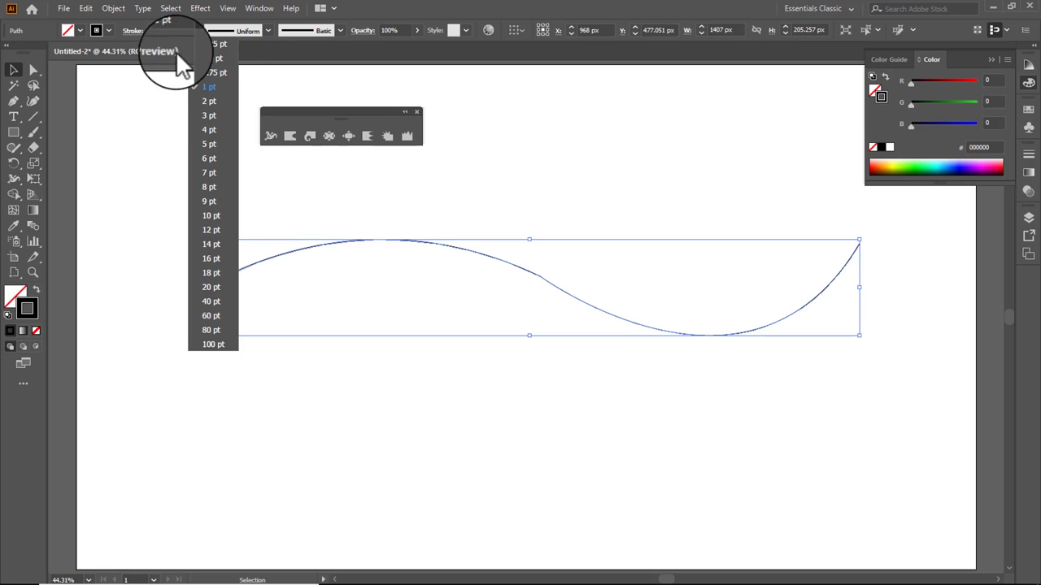
left_click(206, 101)
left_click_drag(450, 254, 422, 292)
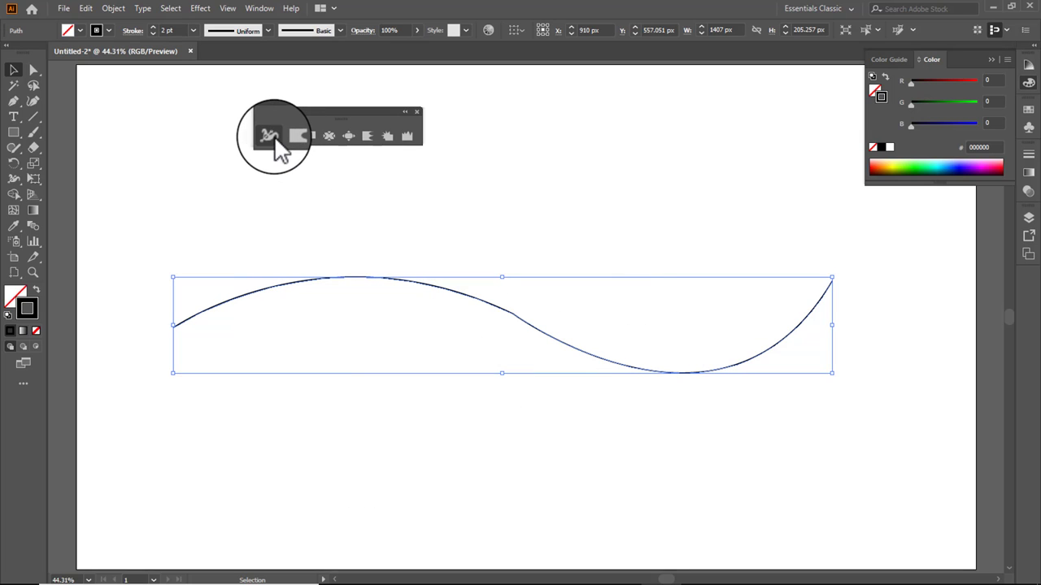
Widen the wavy stroke at its right end and middle with the Width tool, tapering the left end.
left_click(270, 136)
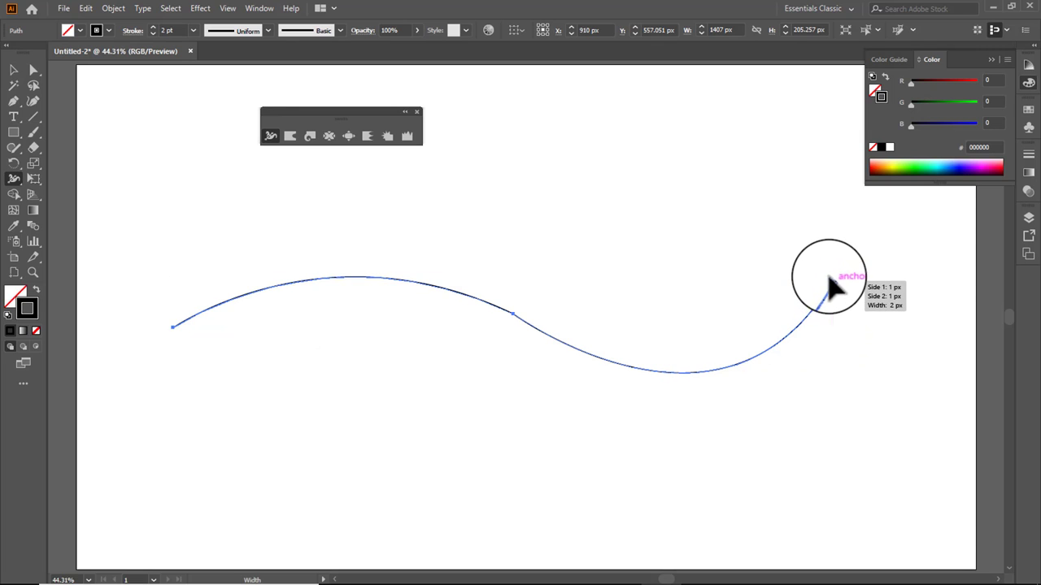
left_click_drag(831, 284, 818, 270)
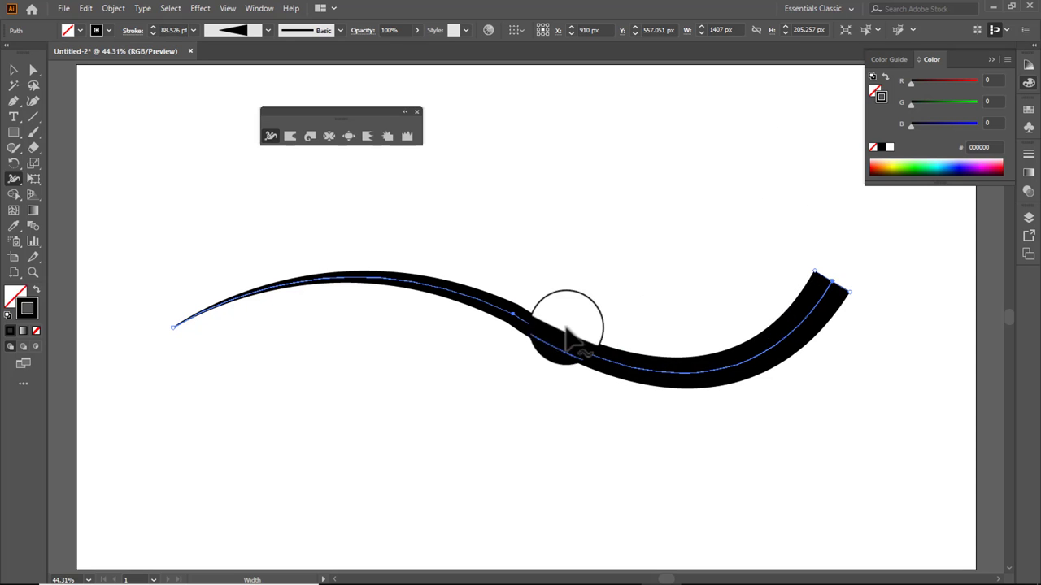
mouse_move(411, 285)
left_mouse_down()
mouse_move(391, 415)
mouse_move(422, 301)
left_mouse_up()
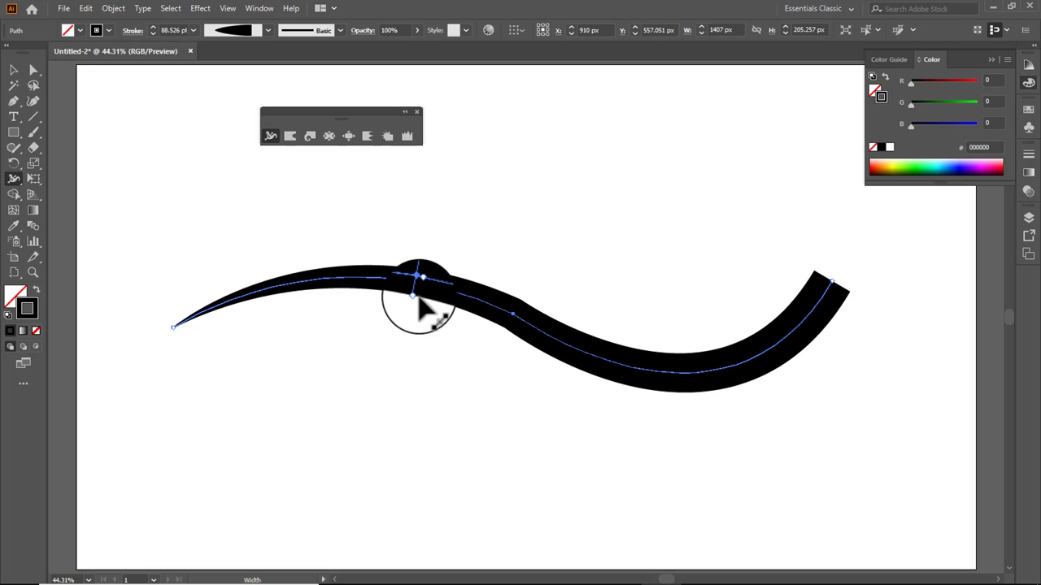
mouse_move(529, 325)
left_mouse_down()
mouse_move(512, 317)
mouse_move(509, 363)
mouse_move(504, 332)
left_mouse_up()
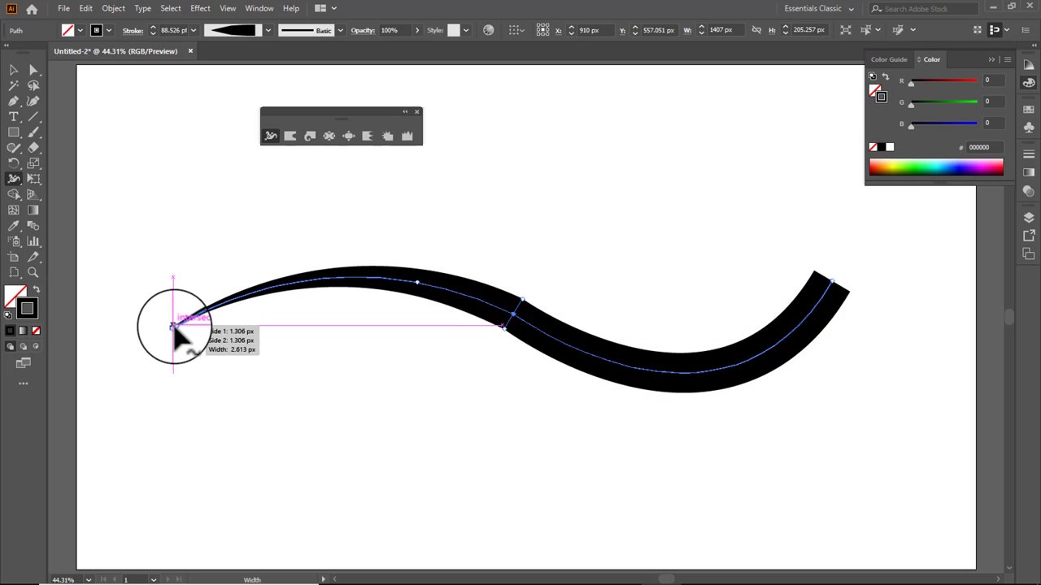
left_click_drag(172, 328, 182, 336)
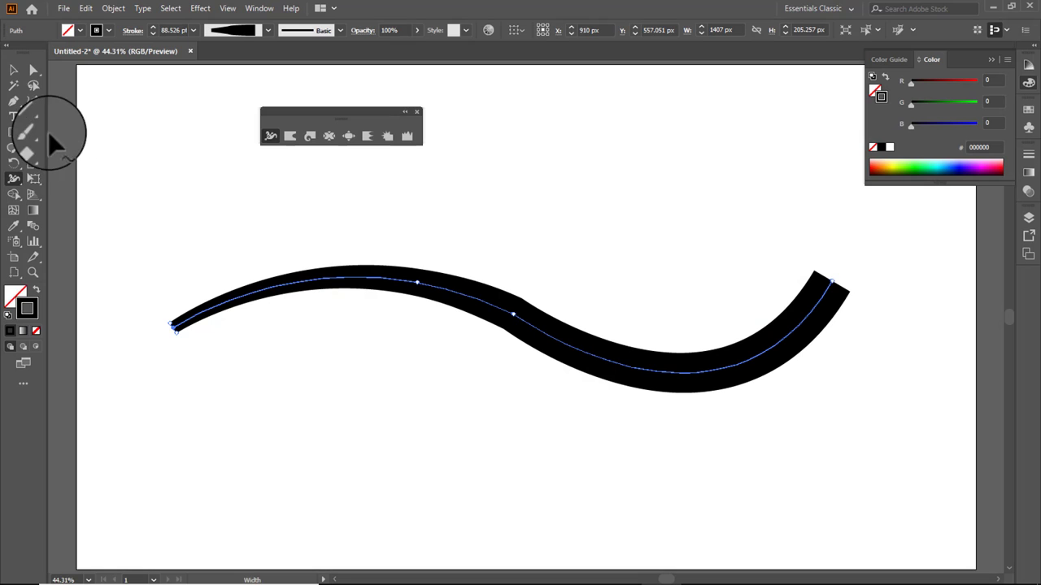
left_click(14, 70)
Select and reposition the tapered wavy stroke, narrow its right end, then delete it.
left_click(525, 321)
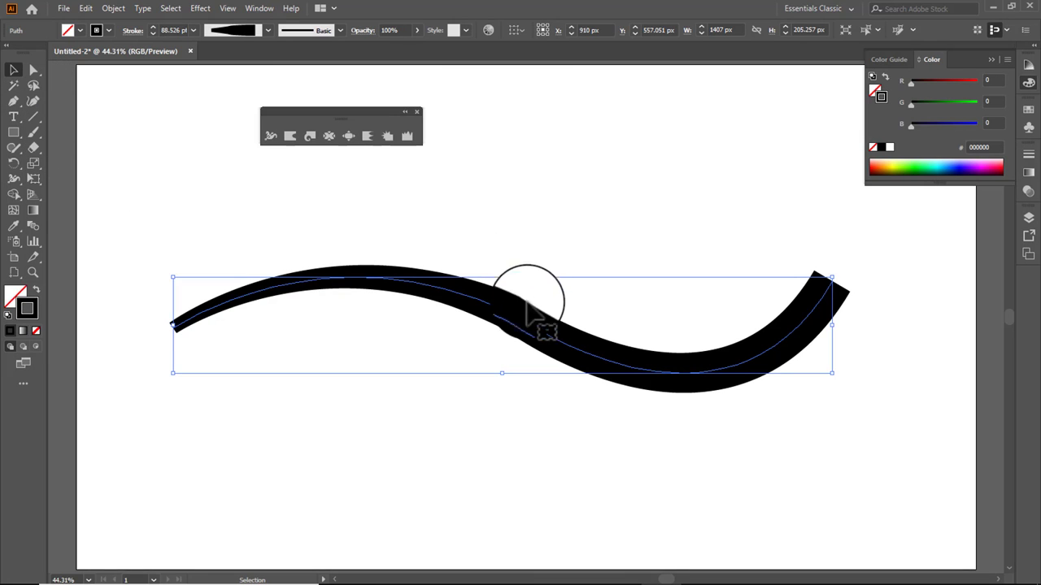
left_click_drag(525, 320, 503, 381)
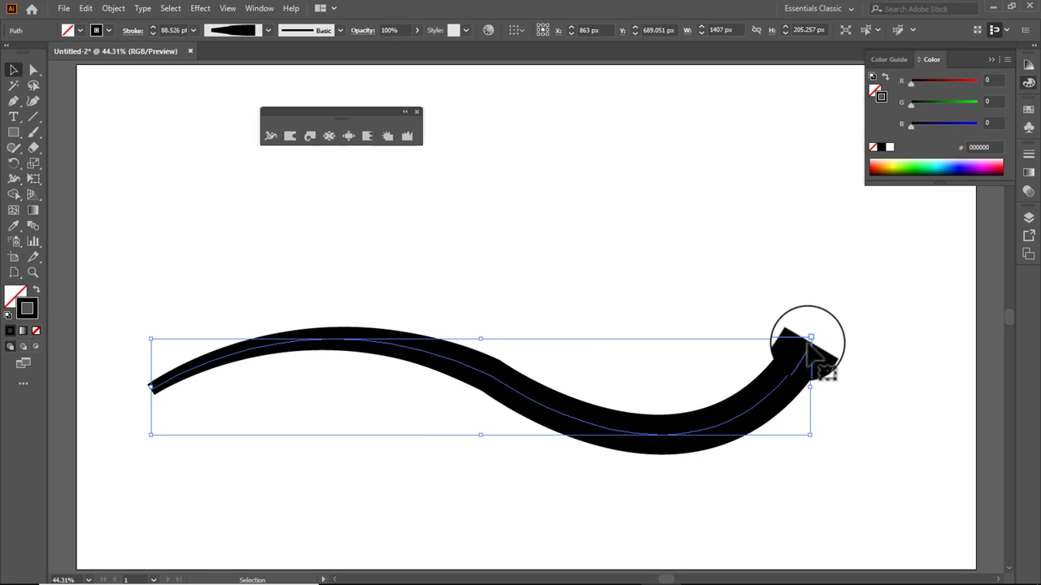
left_click_drag(808, 342, 813, 345)
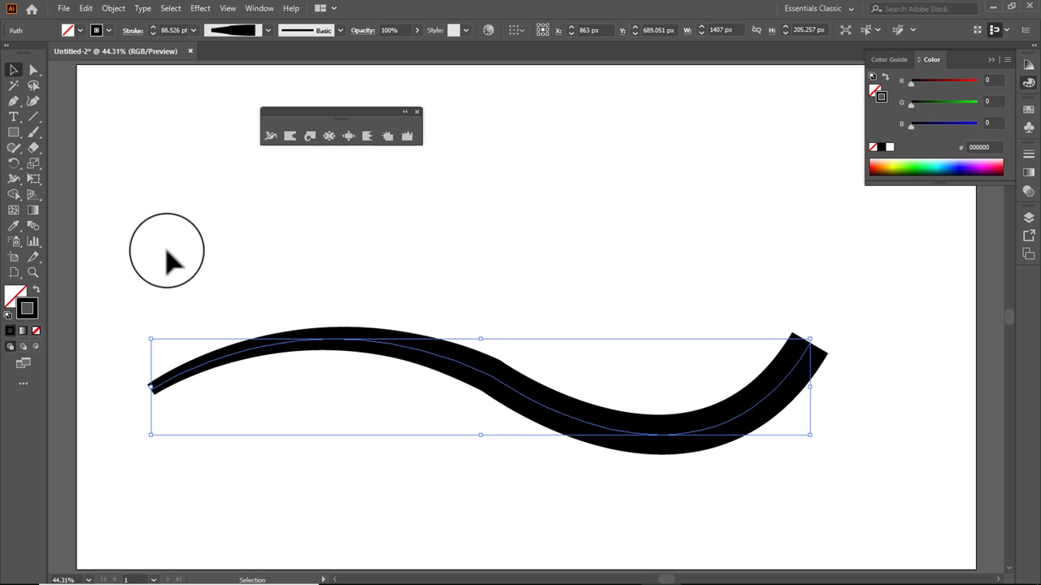
key("Delete")
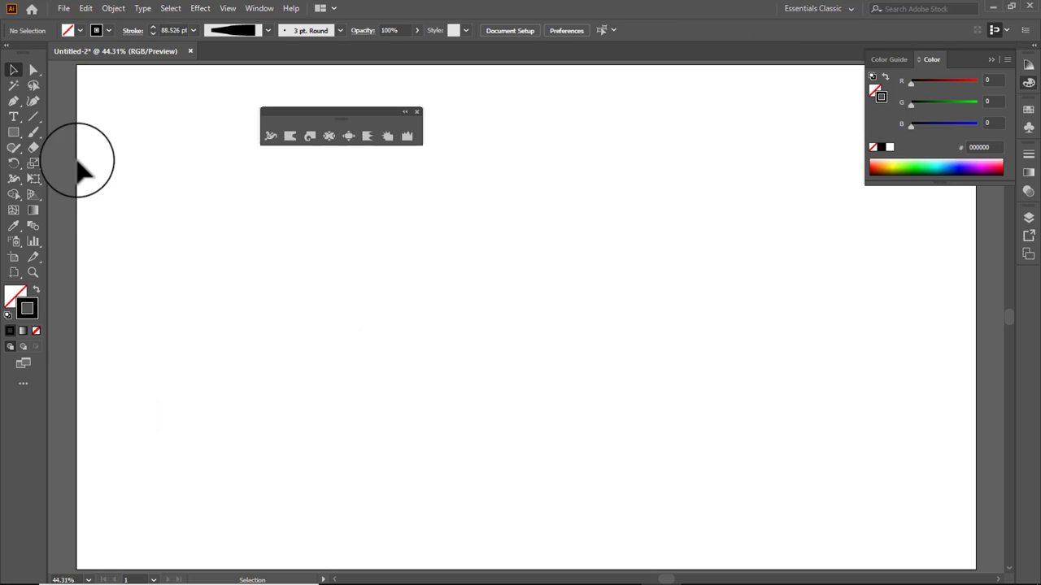
Draw a 520 px circle from its centre with the Ellipse tool.
left_click(11, 132)
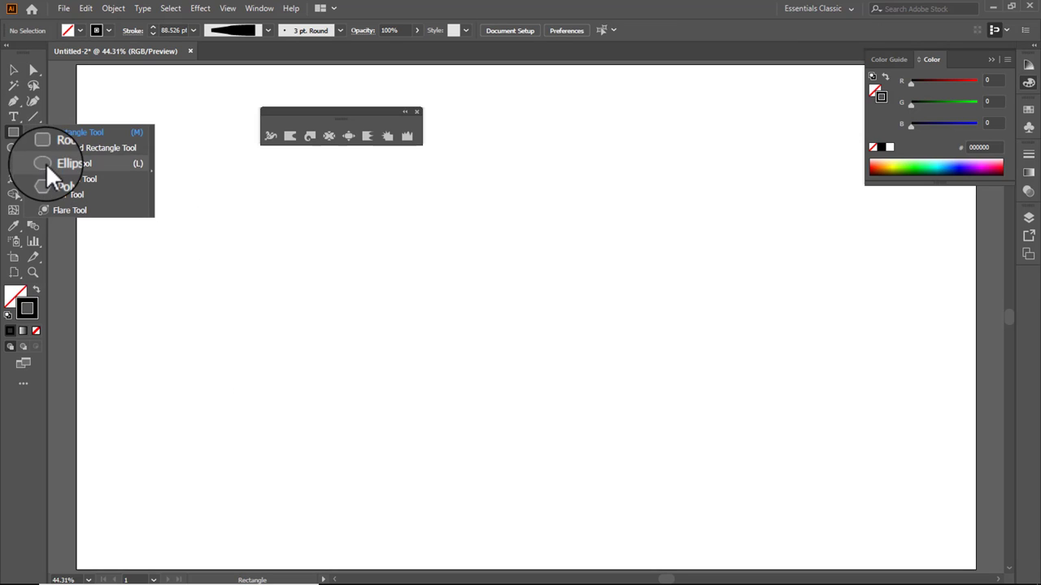
left_click(46, 162)
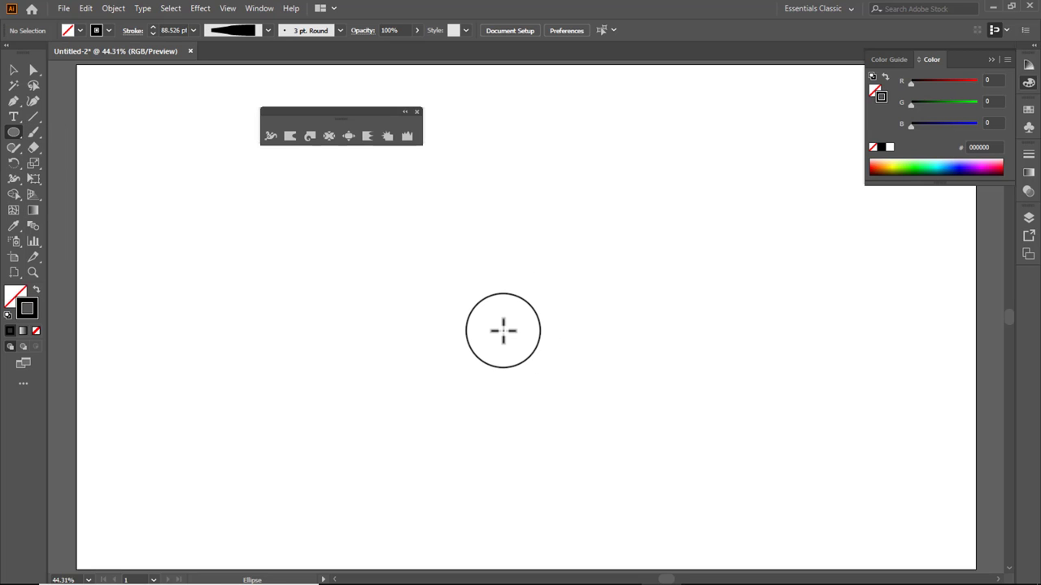
left_click_drag(566, 351, 444, 228)
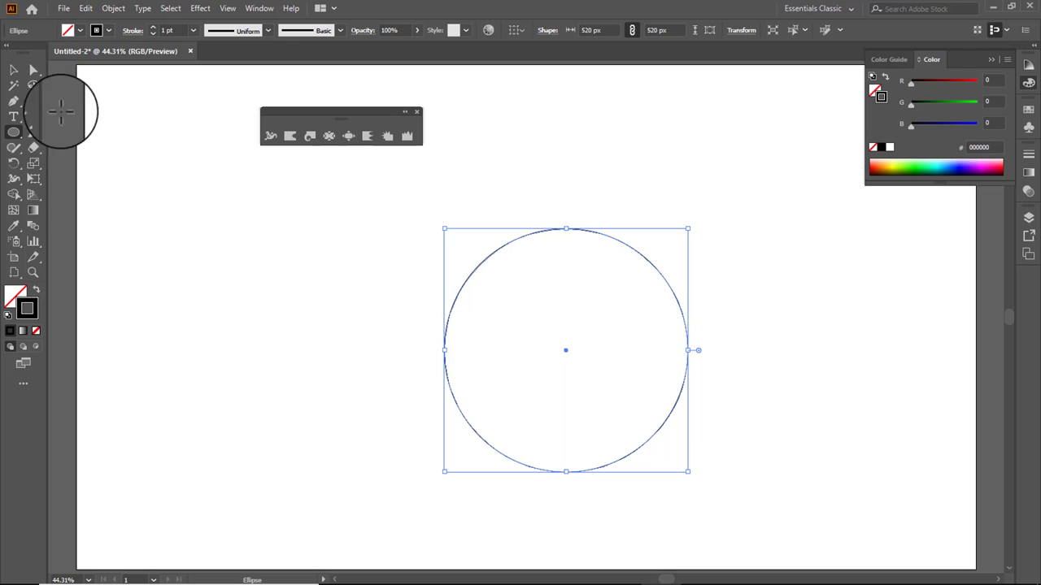
Delete the circle's left-hand segments and leftover vertical line, leaving only the right half arc.
left_click(34, 71)
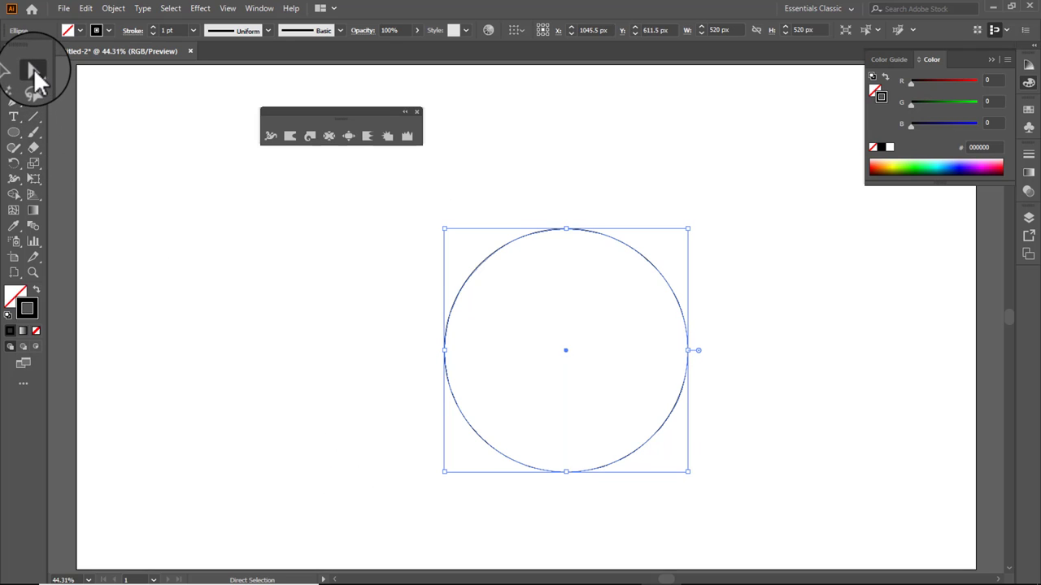
left_click(461, 290)
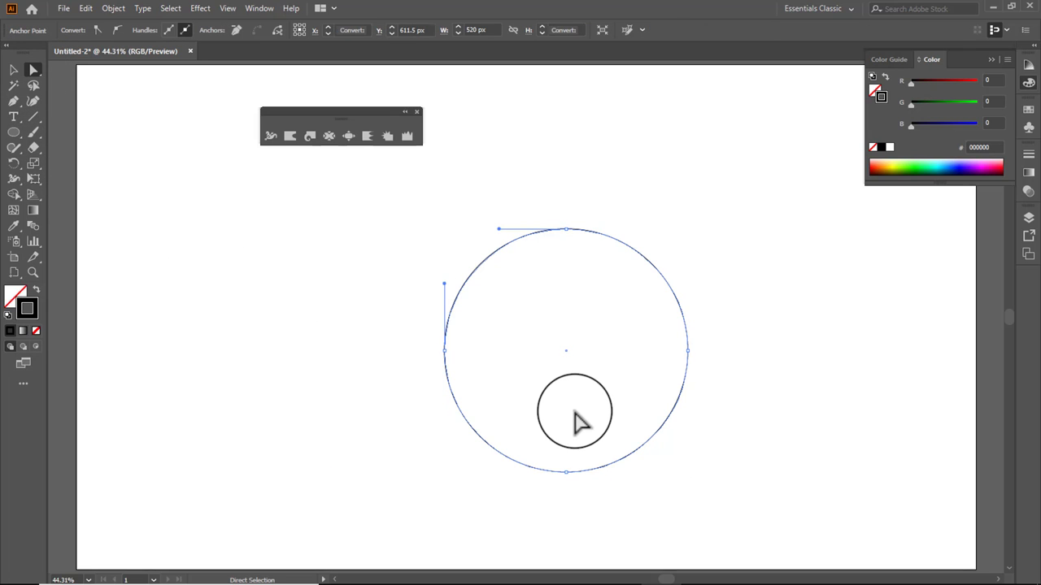
key("Delete")
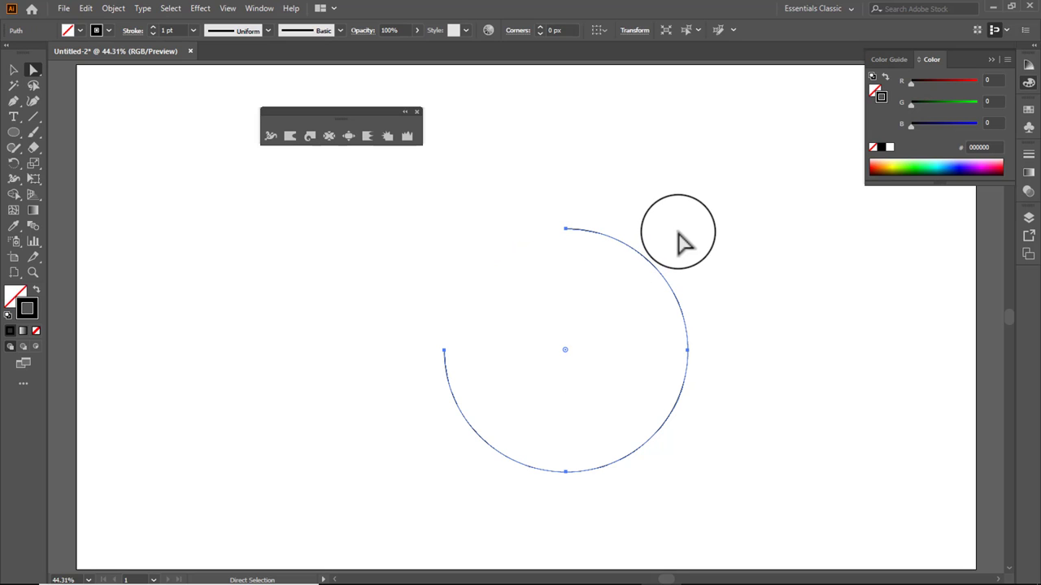
left_click_drag(679, 228, 585, 329)
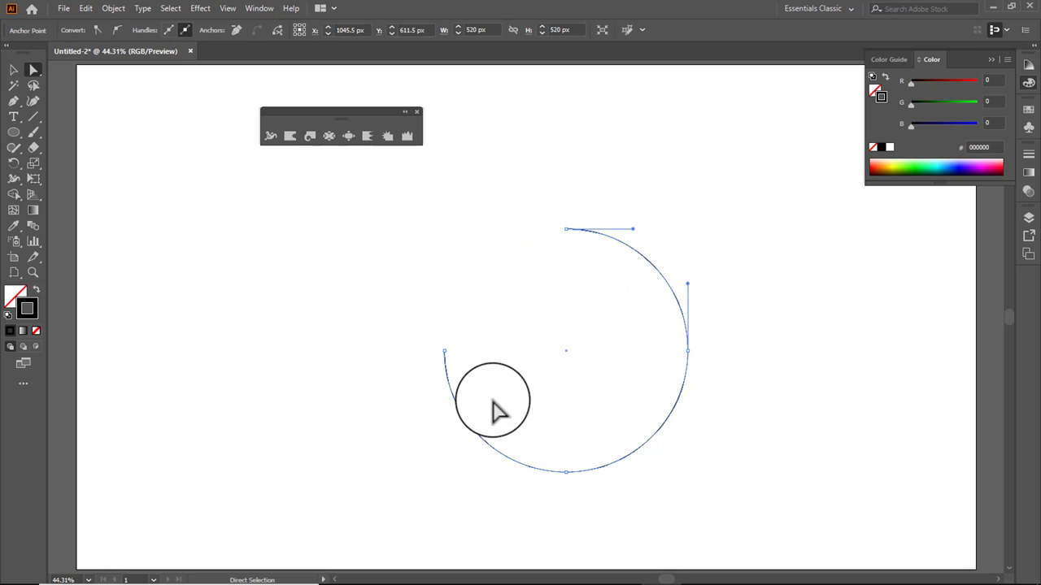
left_click_drag(518, 360, 455, 536)
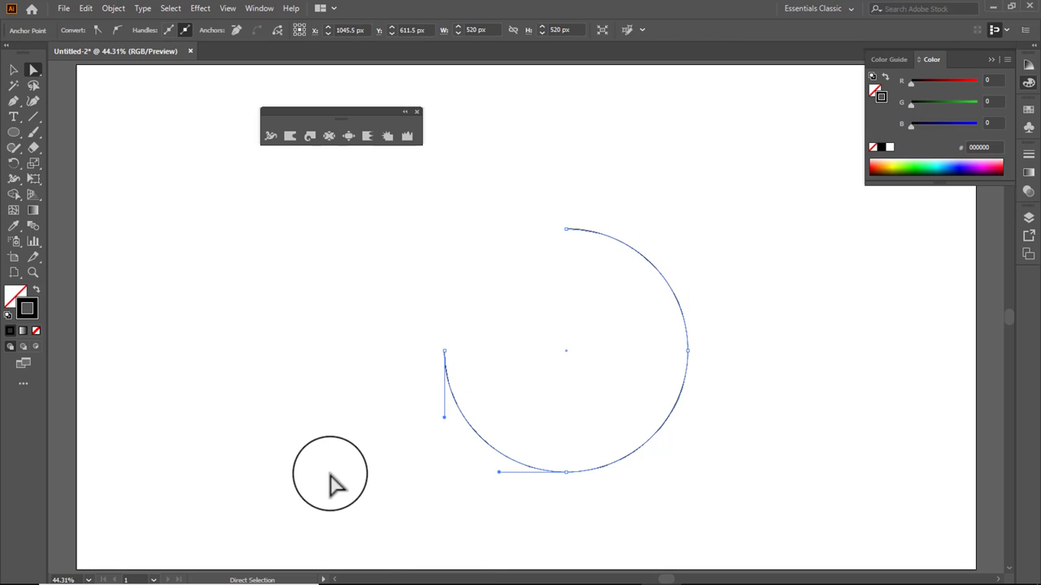
key("Delete")
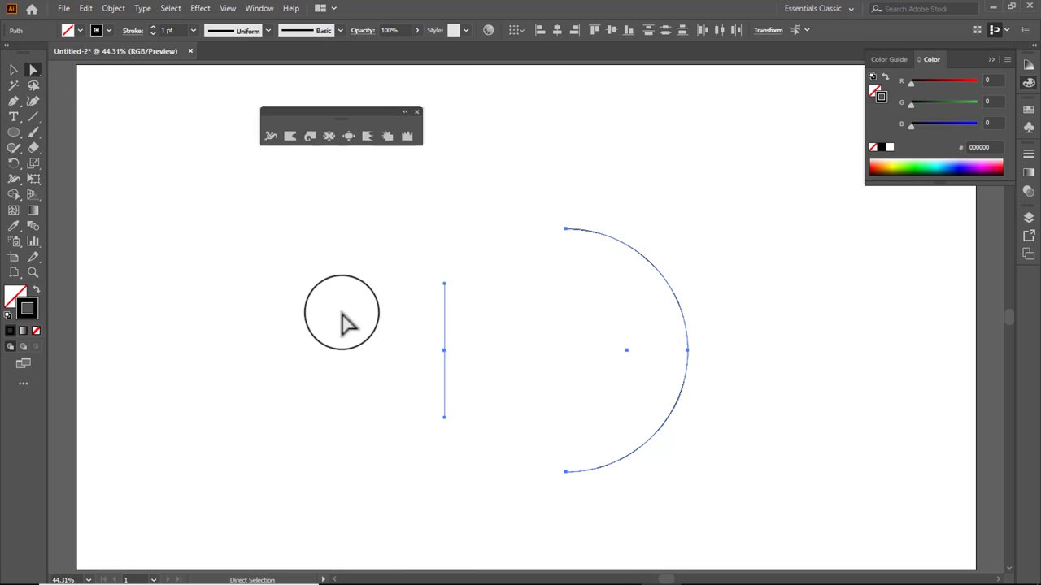
left_click_drag(399, 317, 476, 428)
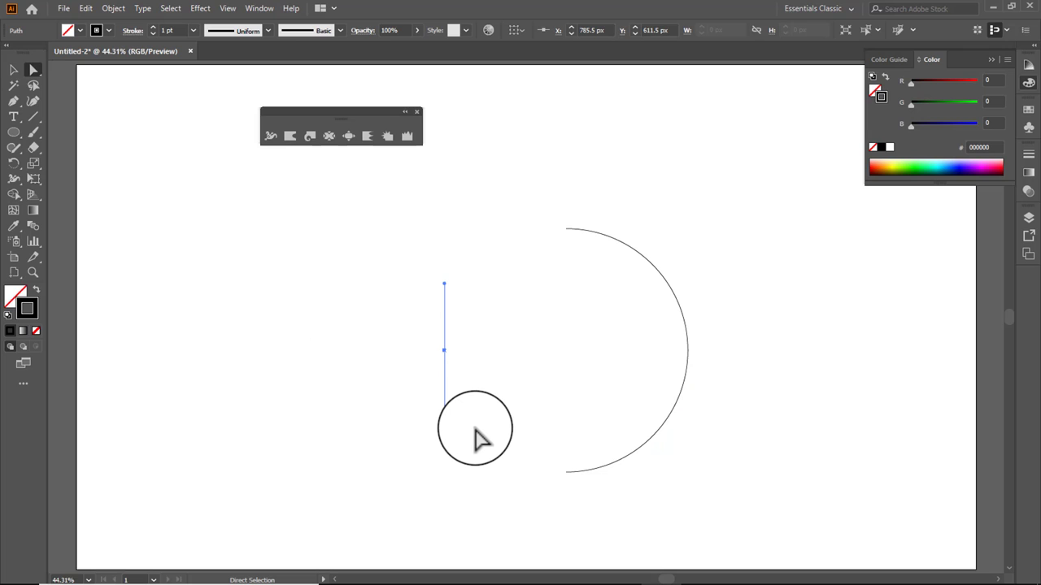
key("Delete")
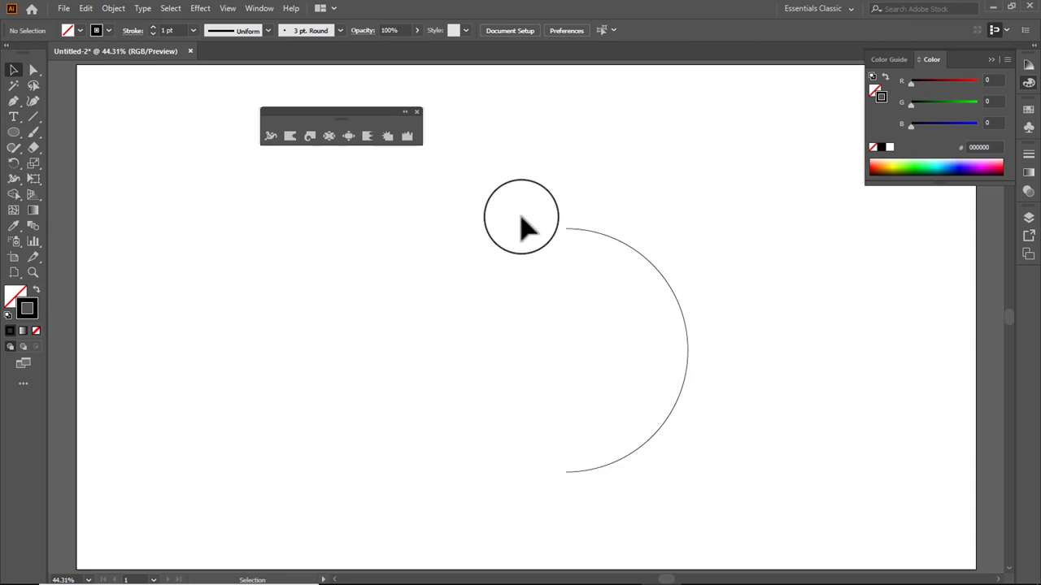
Rotate the half-circle upright and thicken its middle into a crescent with the Width tool.
mouse_move(521, 216)
left_mouse_down()
mouse_move(725, 395)
mouse_move(702, 372)
mouse_move(695, 315)
left_mouse_up()
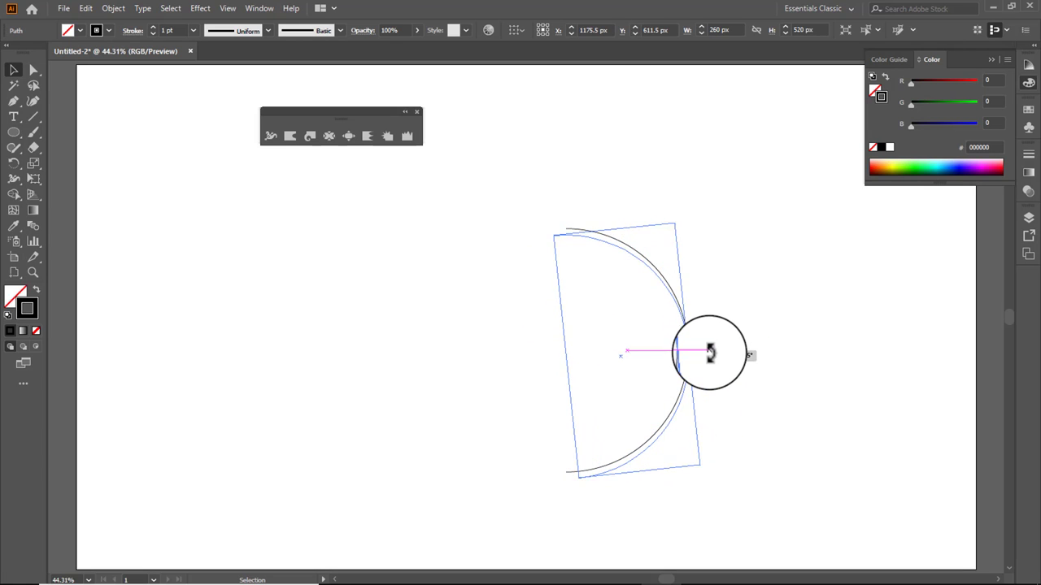
left_click_drag(707, 336, 709, 355)
left_click_drag(623, 337, 576, 192)
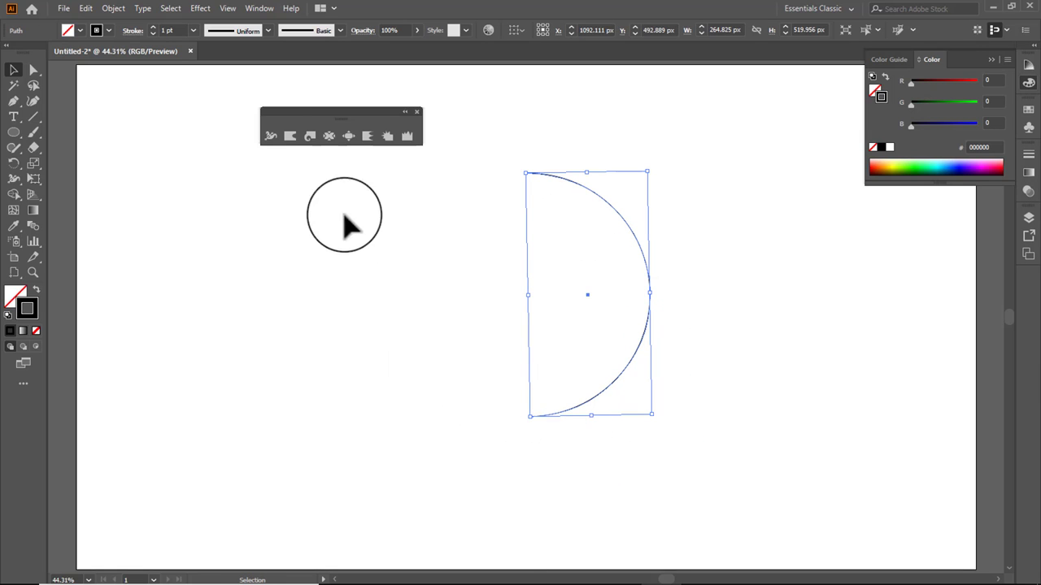
left_click(270, 136)
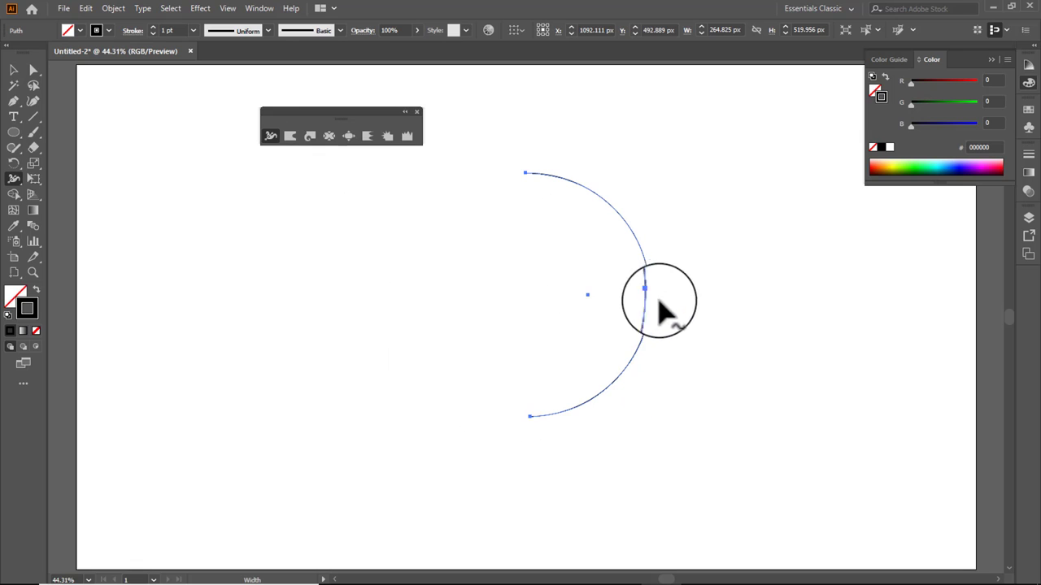
left_click_drag(650, 291, 633, 293)
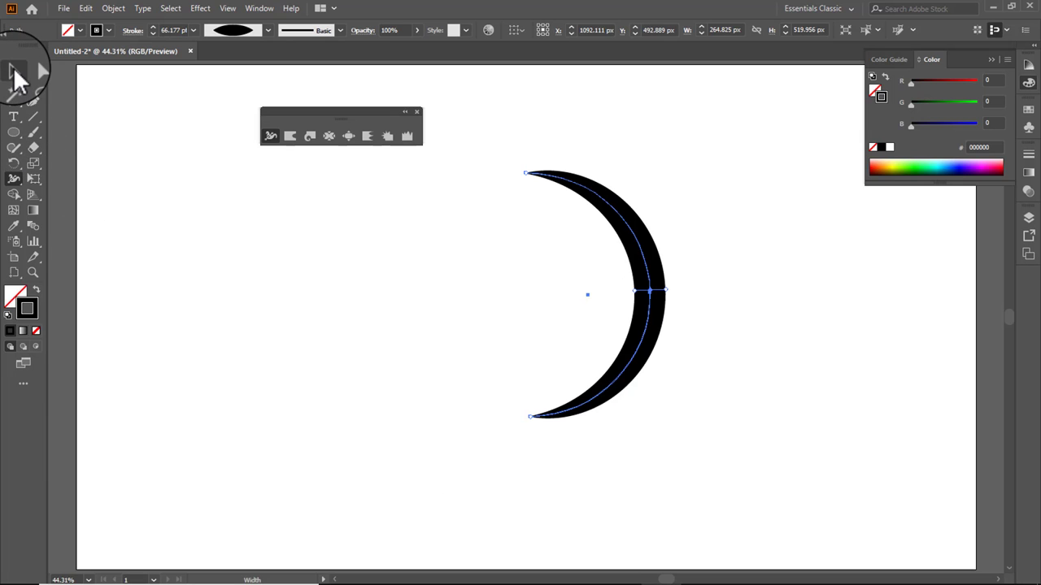
Rotate the crescent into an upward-opening smile and move it left and down.
left_click(14, 71)
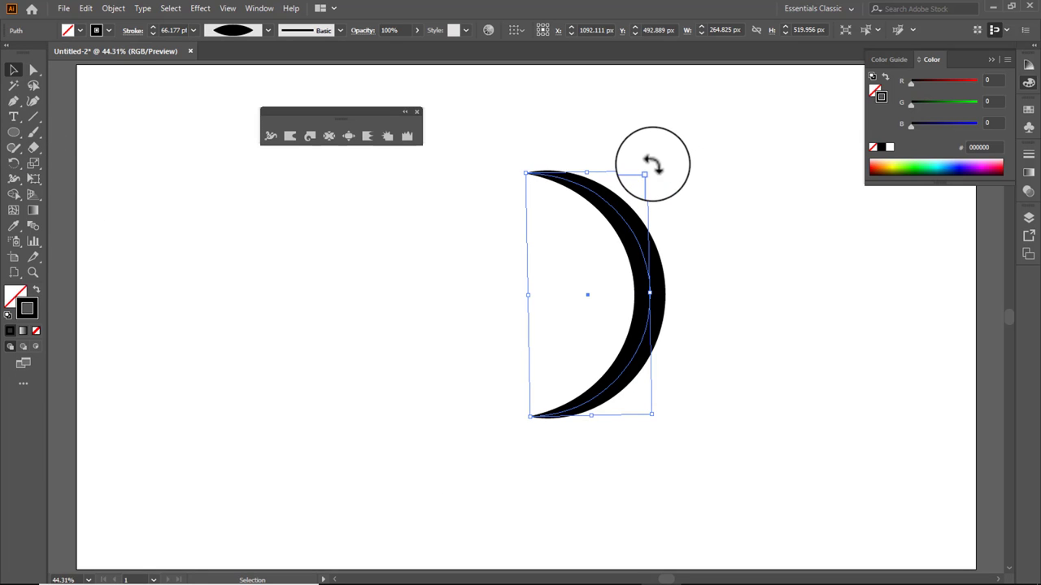
left_click_drag(653, 165, 738, 365)
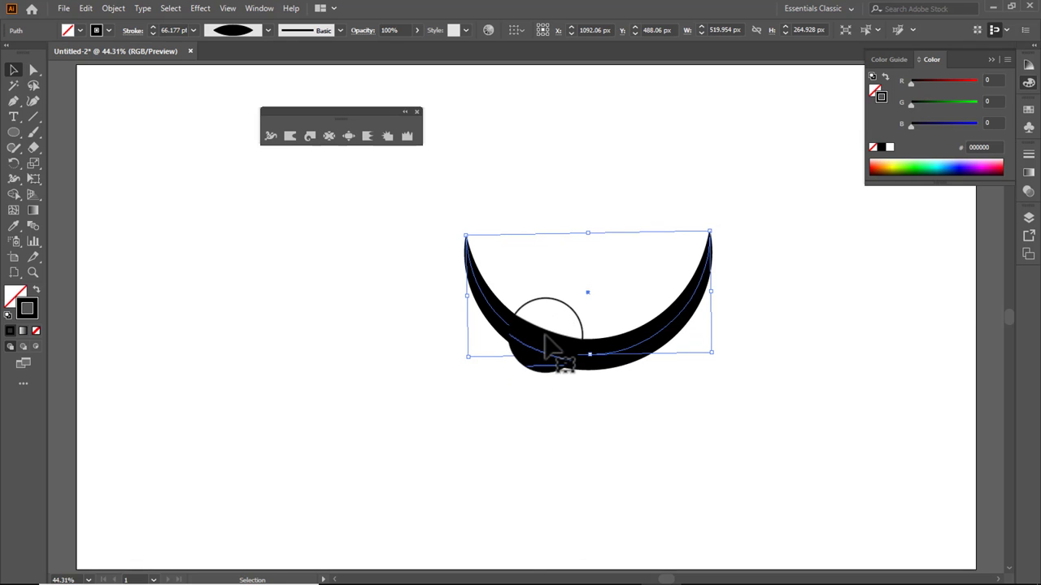
left_click_drag(545, 345, 319, 385)
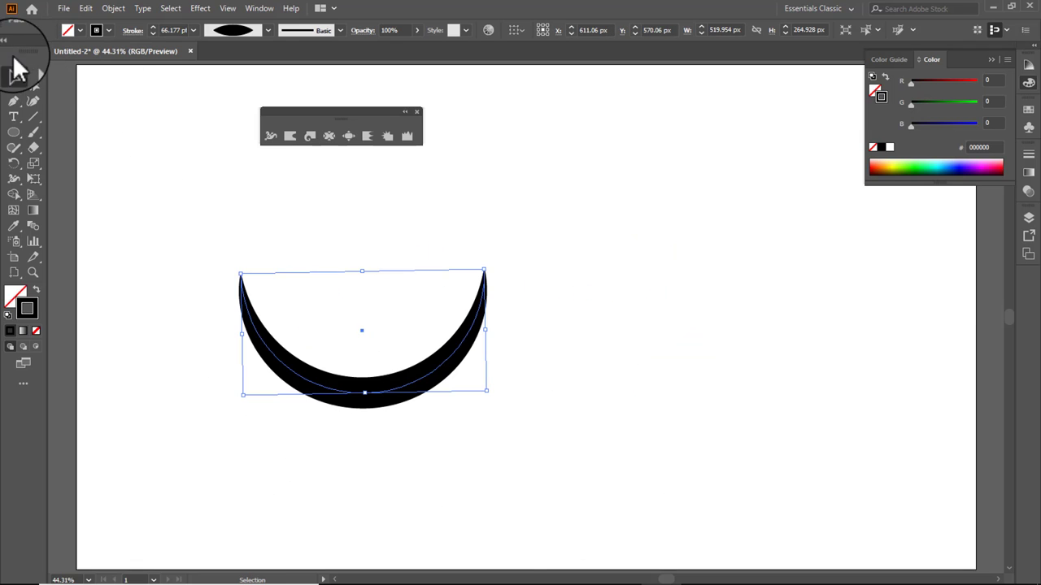
left_click(568, 229)
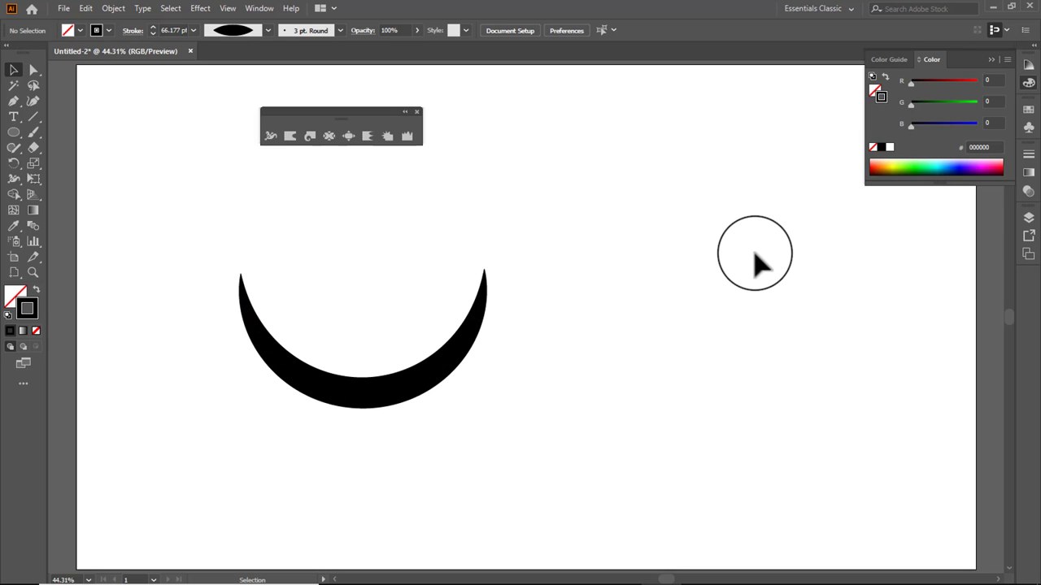
left_click_drag(195, 226, 520, 423)
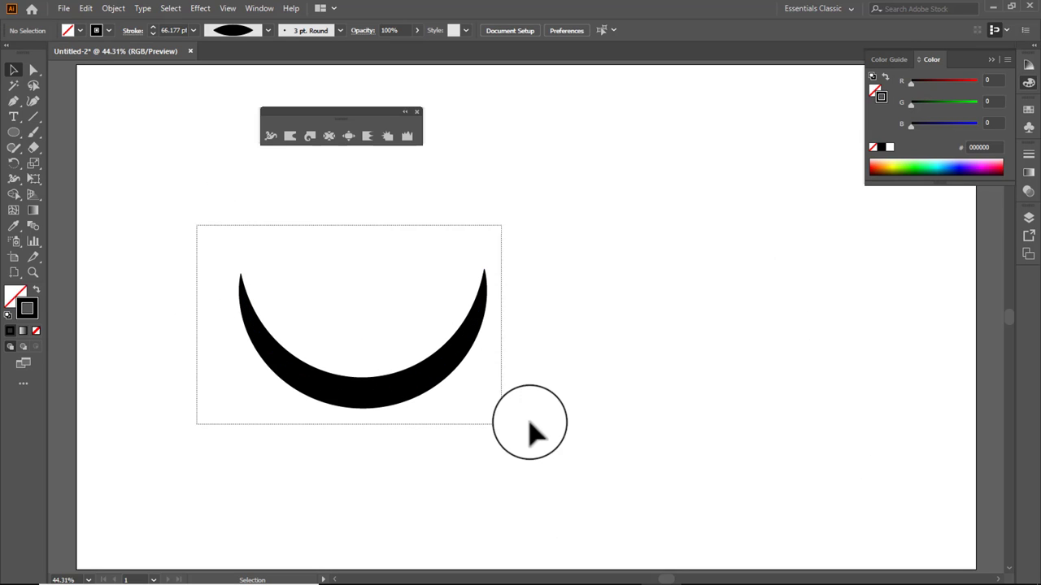
Delete the crescent, add a letter Y text object, and scale it up to about 421 pt.
key("Delete")
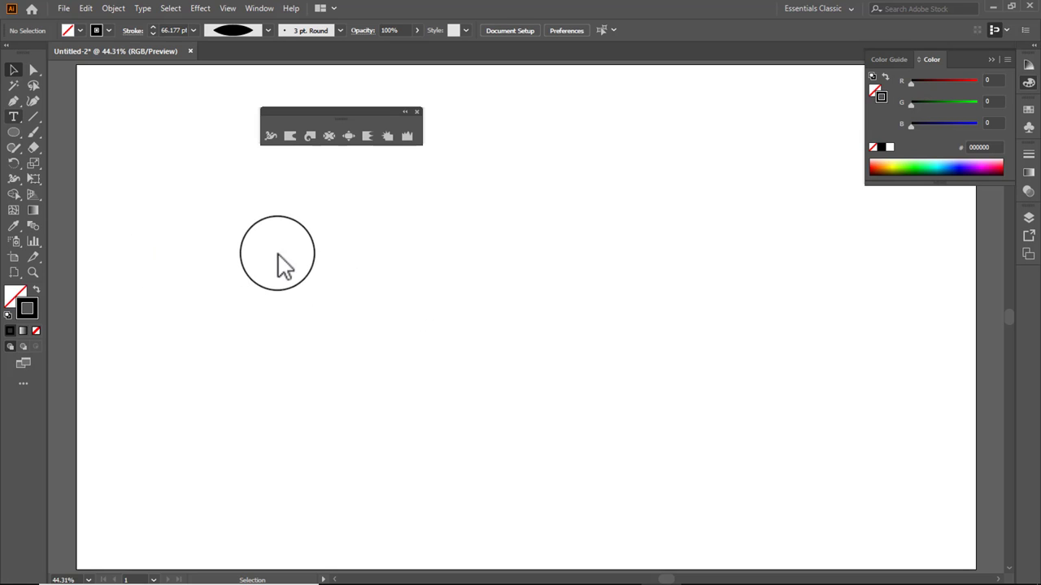
left_click(13, 116)
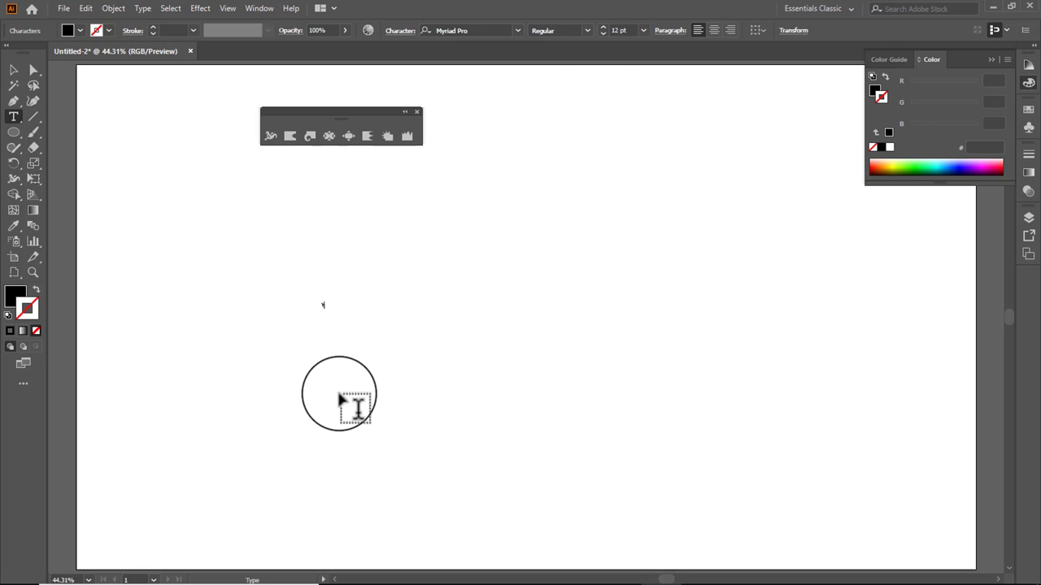
left_click(13, 69)
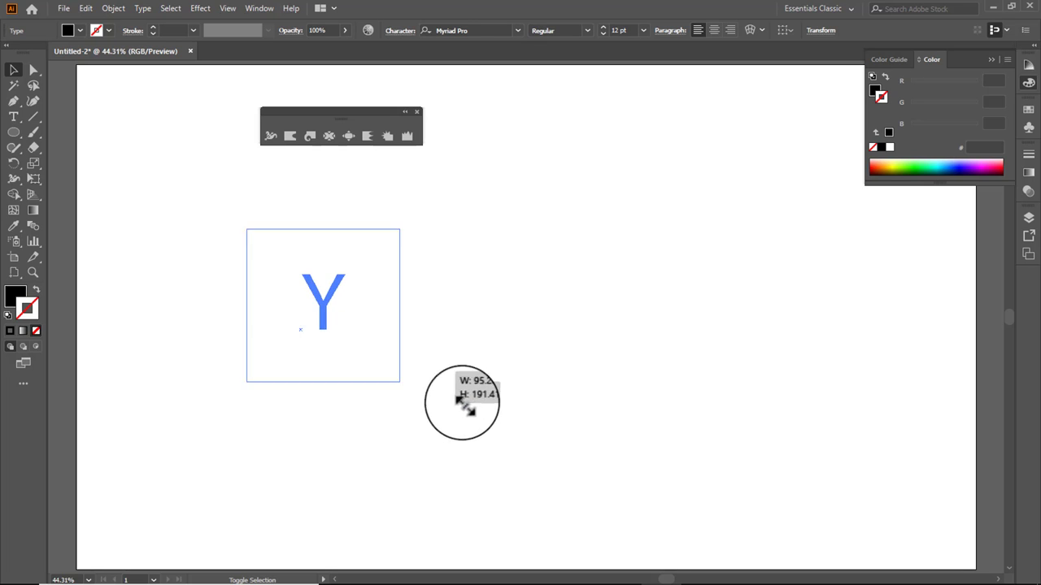
left_click_drag(323, 305, 533, 282)
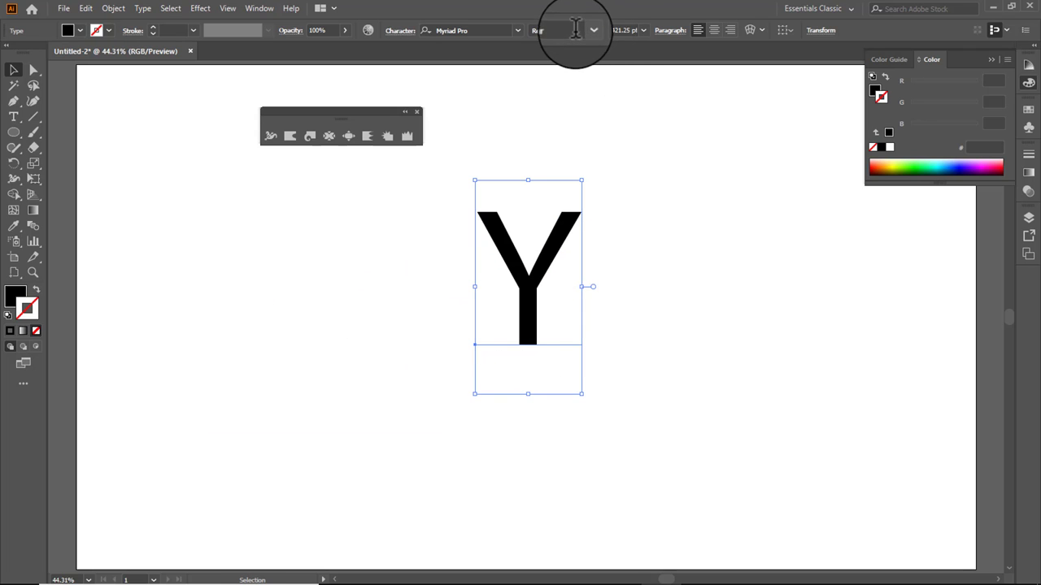
Set the Y's font style to upright Bold Condensed.
left_click(589, 30)
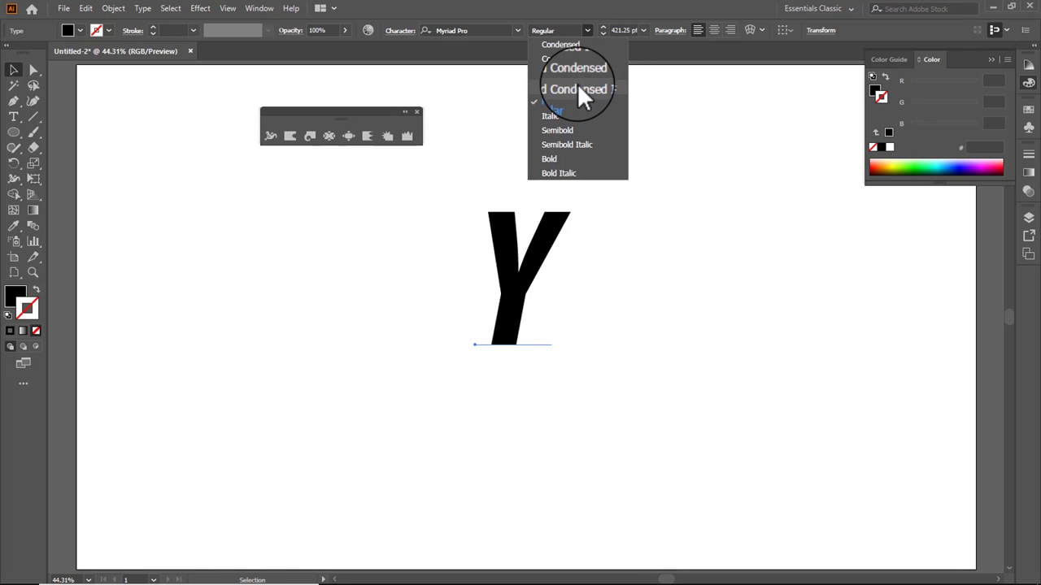
left_click(577, 83)
left_click(589, 30)
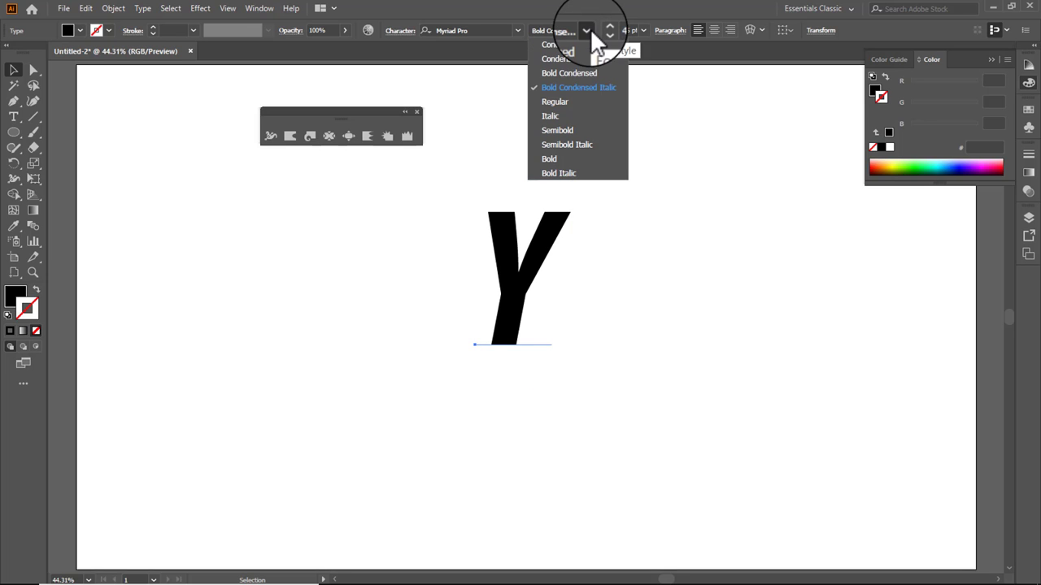
left_click(572, 72)
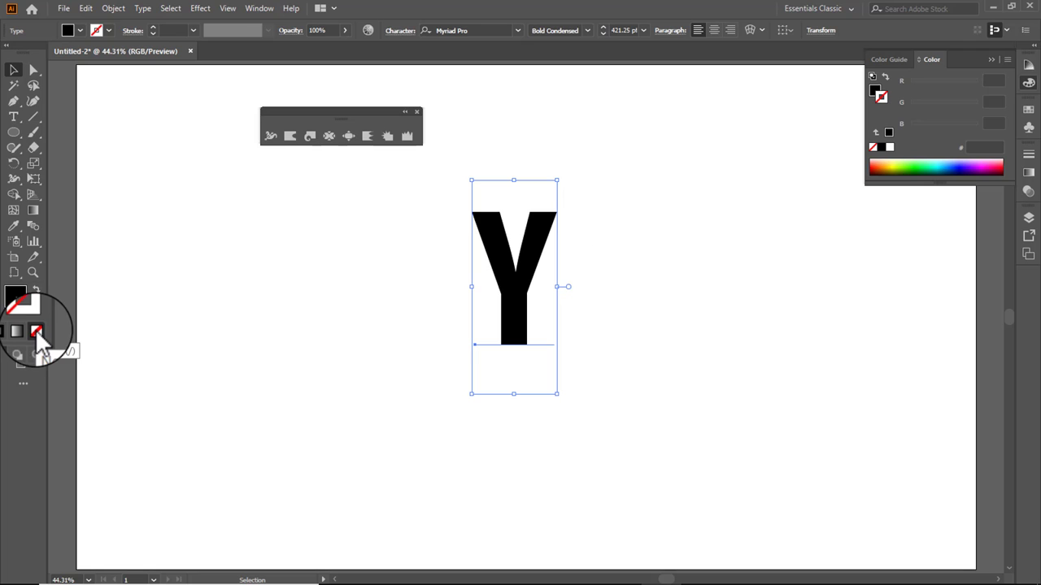
Give the Y no fill and a dark grey 161616 stroke.
left_click(17, 294)
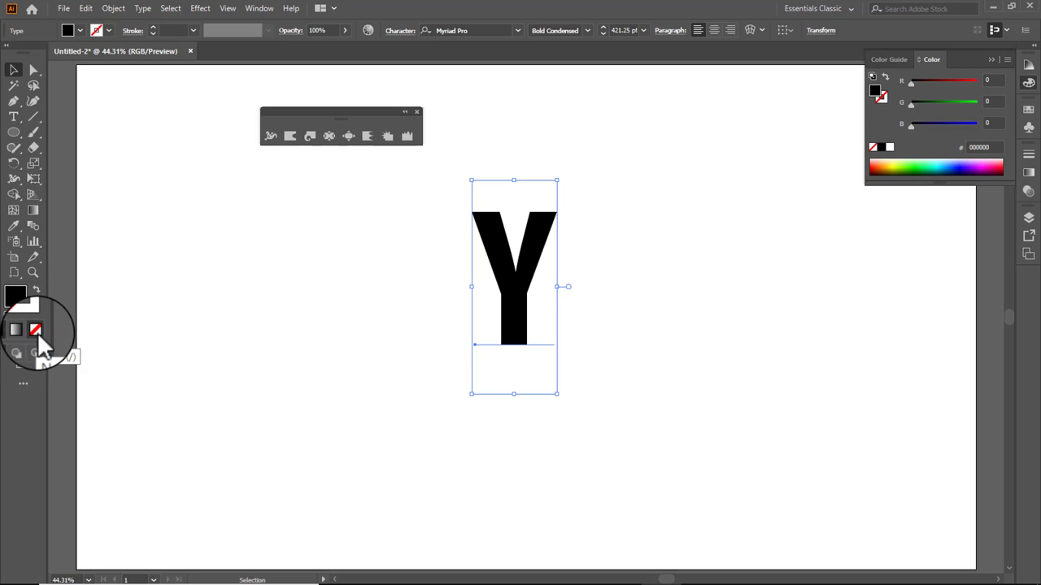
left_click(37, 330)
left_click(36, 310)
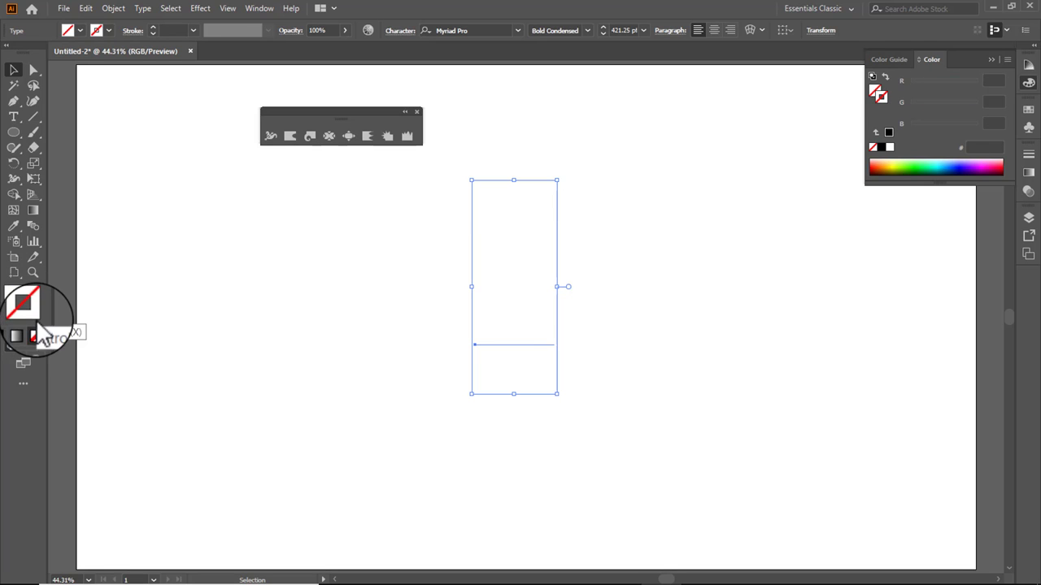
double_click(33, 306)
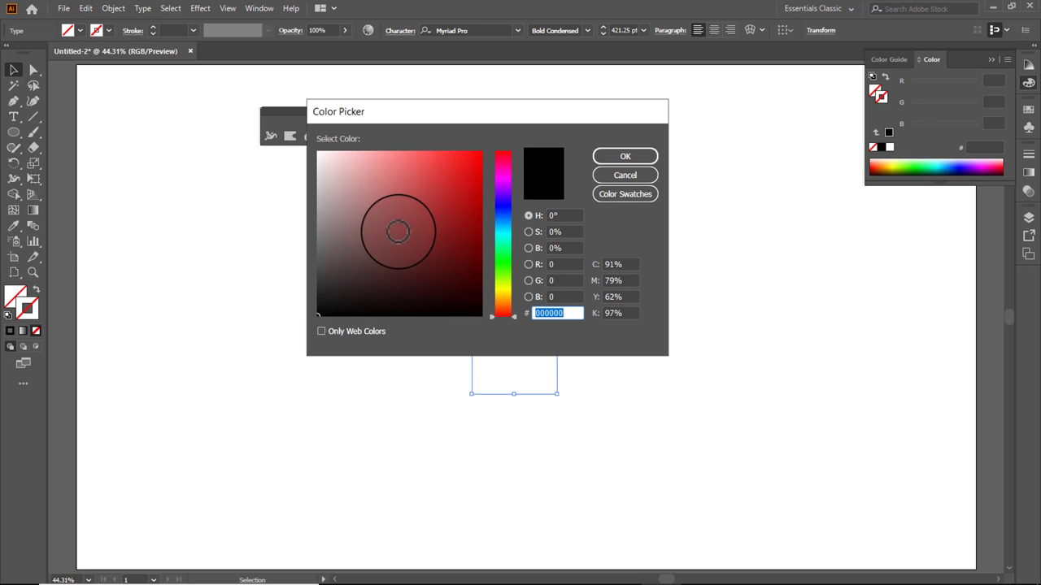
left_click(318, 302)
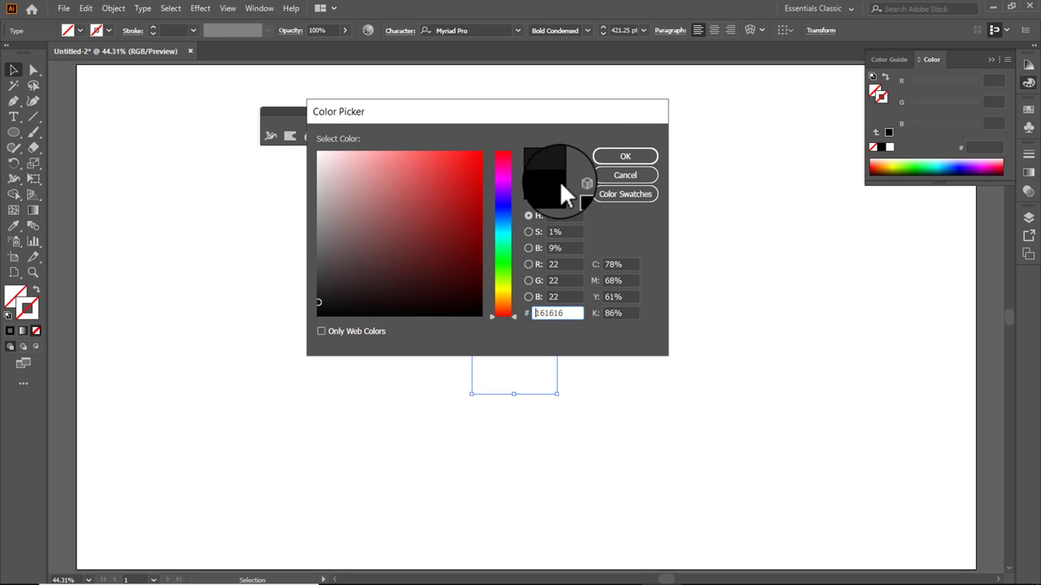
left_click(623, 159)
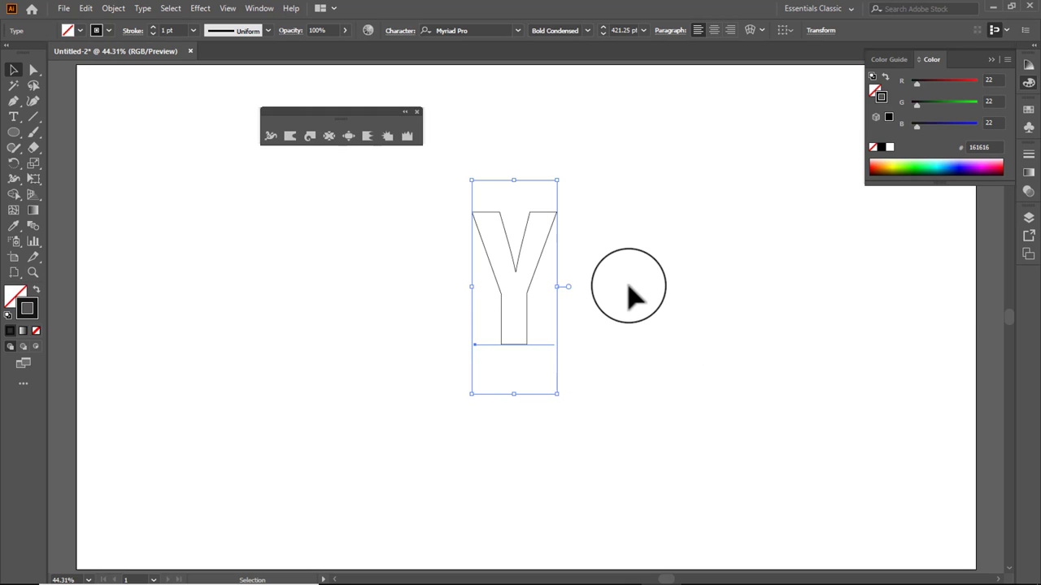
Expand the Y into outline paths, enlarge it to about 377 × 591 px, and nudge it into place.
left_click(111, 13)
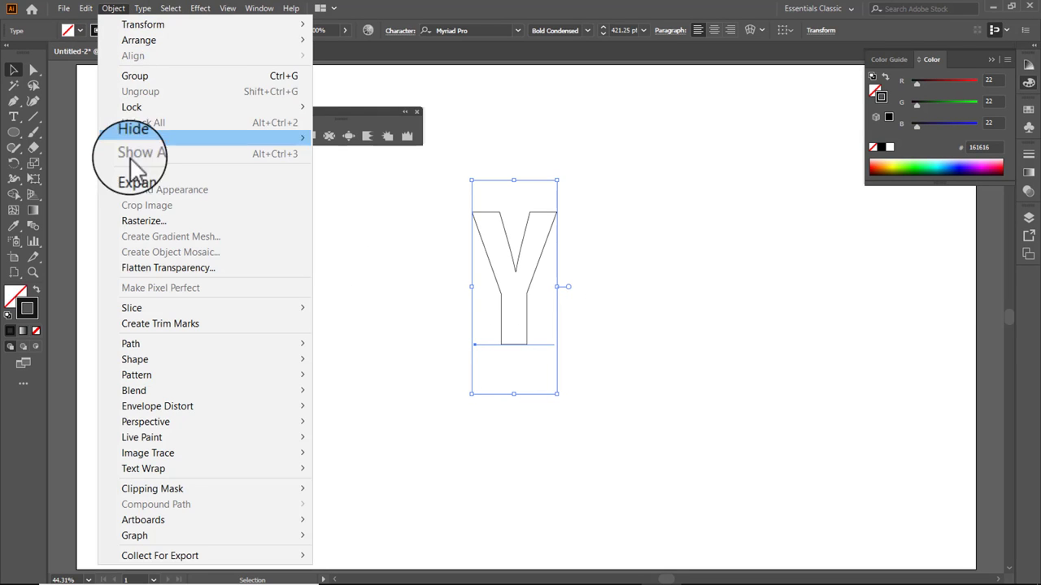
left_click(134, 170)
left_click(481, 314)
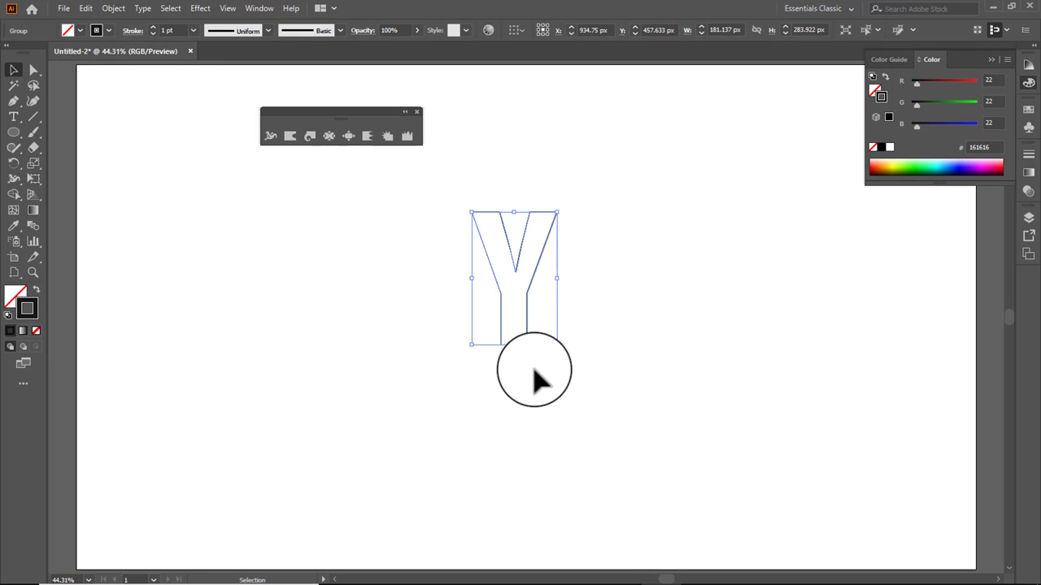
left_click_drag(556, 344, 618, 418)
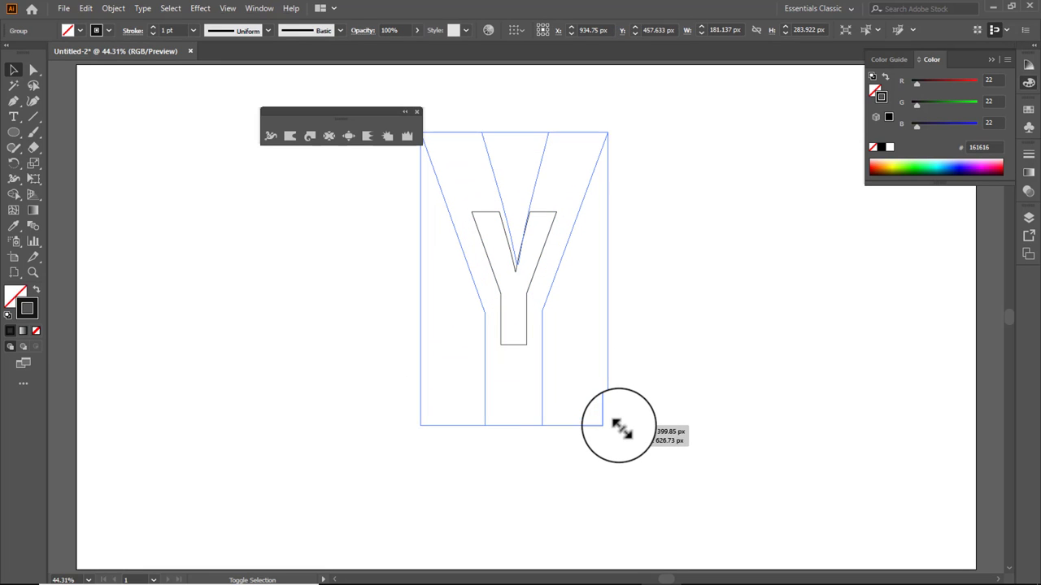
left_click_drag(525, 259, 554, 269)
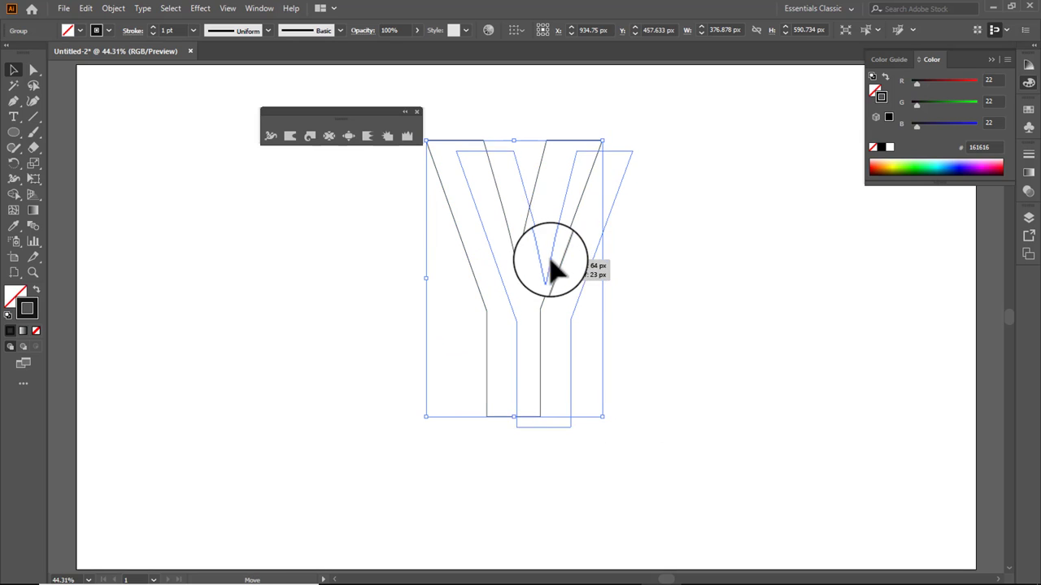
left_click(270, 136)
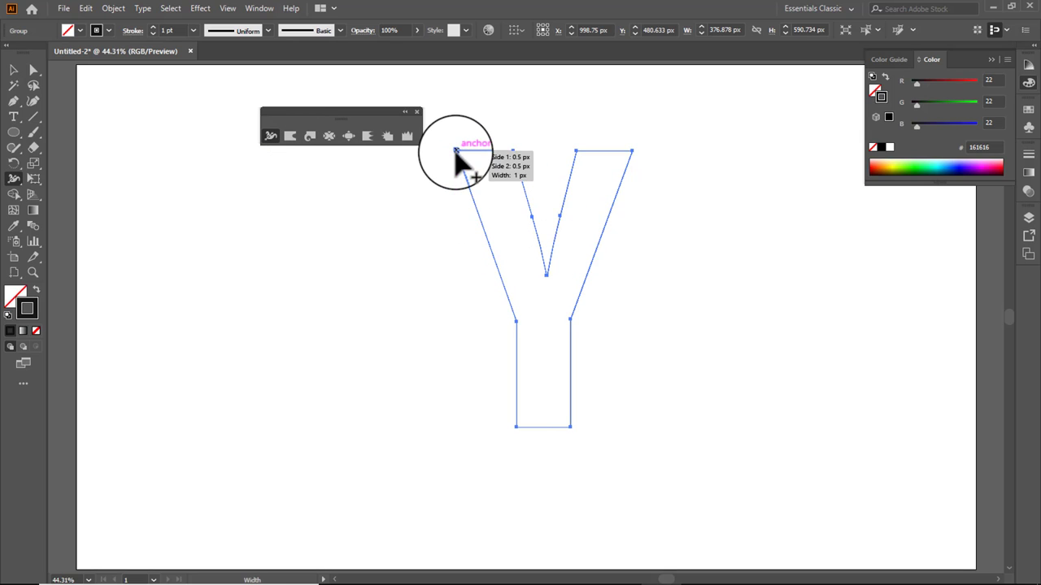
Widen the Y's stroke at its top-left corner and along the stem down to its bottom.
left_click_drag(455, 153, 457, 159)
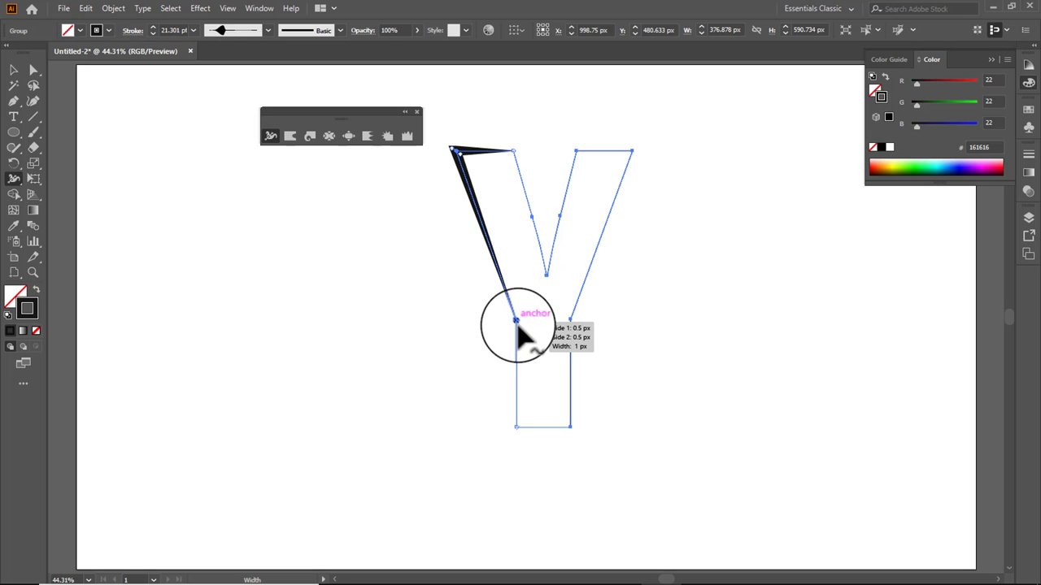
left_click_drag(518, 324, 514, 335)
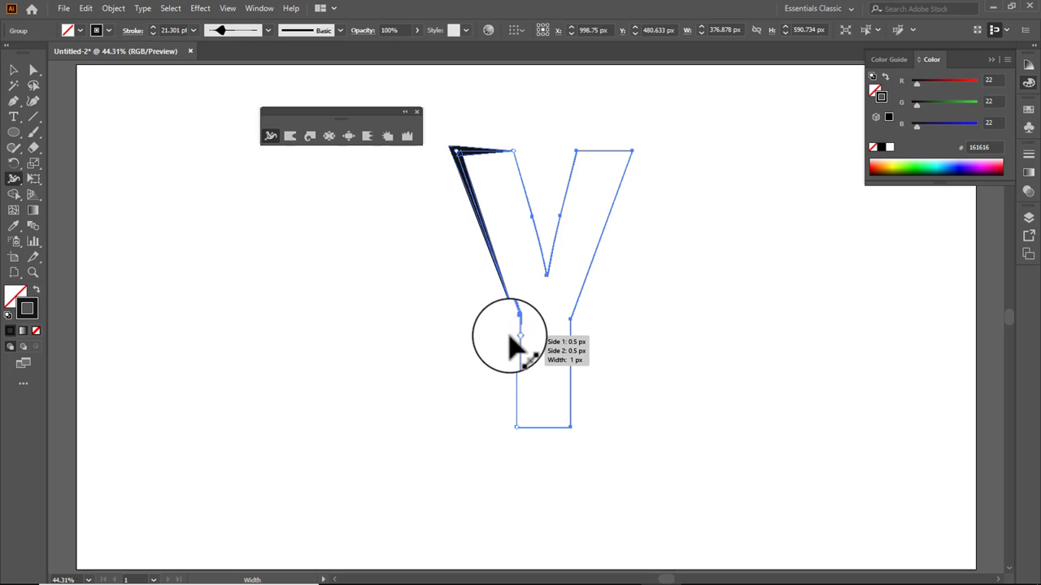
left_click_drag(510, 336, 504, 346)
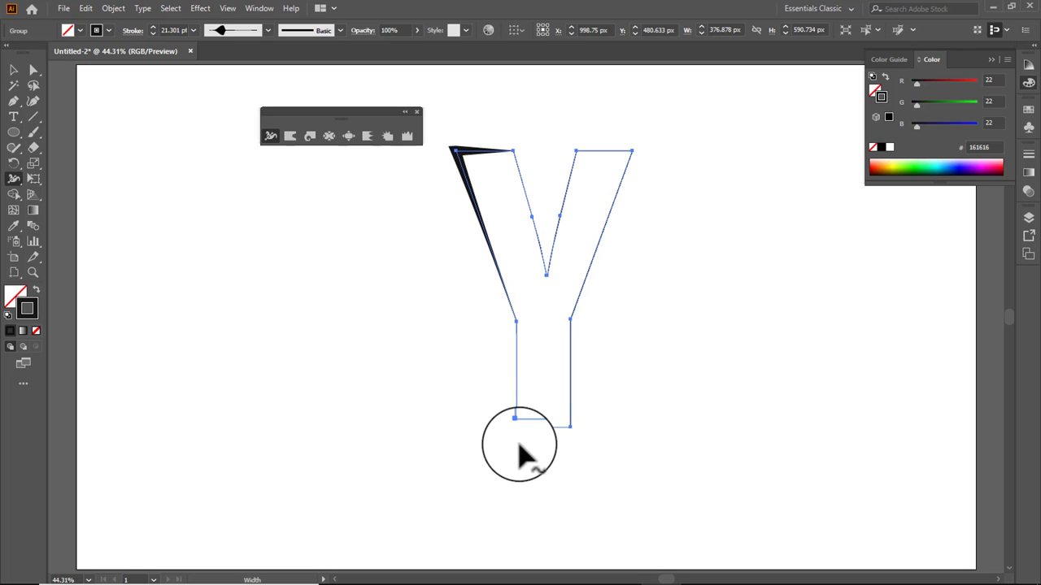
mouse_move(516, 426)
left_mouse_down()
mouse_move(500, 423)
mouse_move(522, 444)
left_mouse_up()
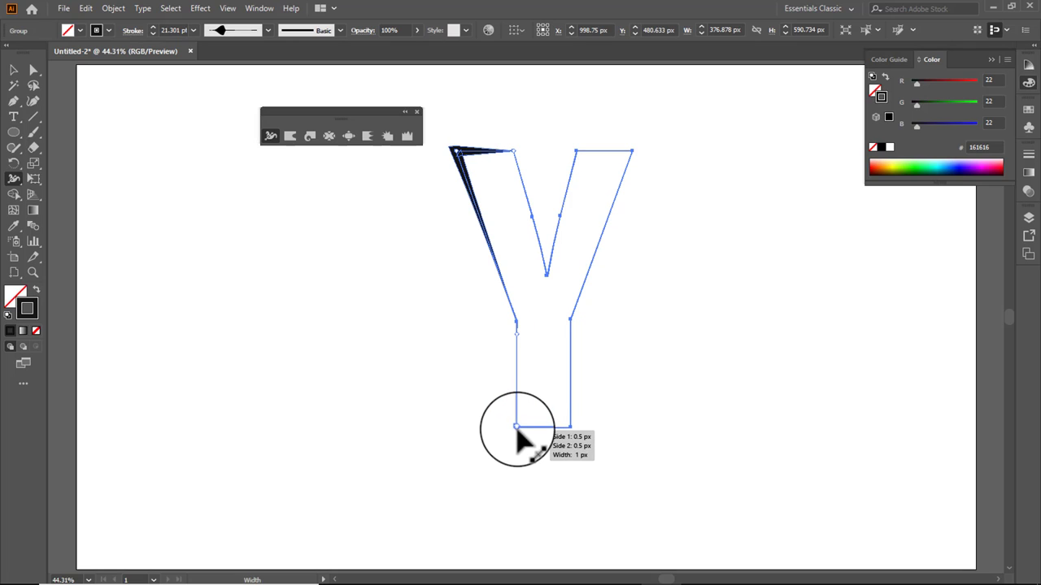
left_click_drag(515, 429, 510, 431)
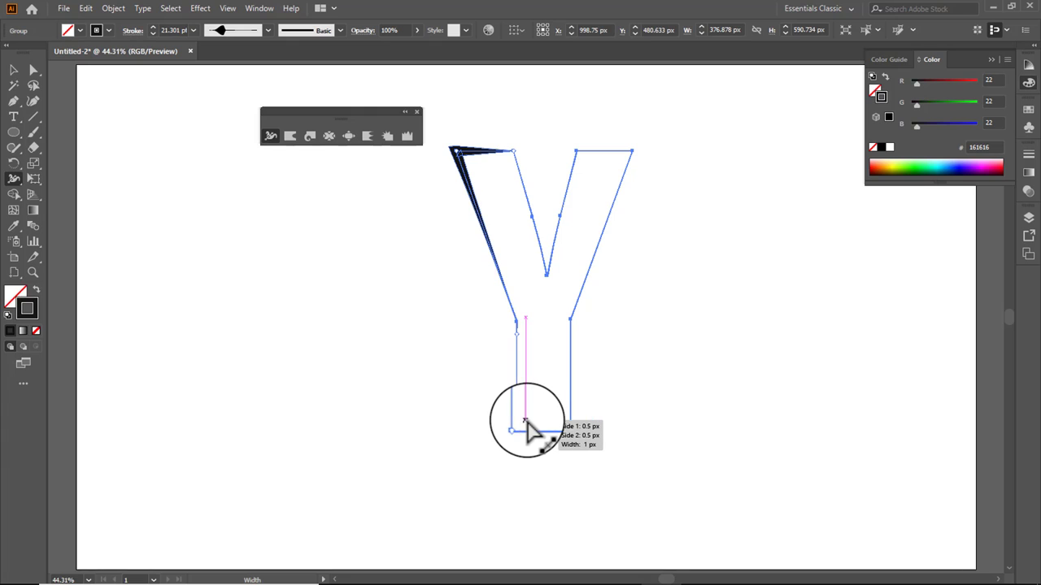
left_click_drag(509, 431, 512, 433)
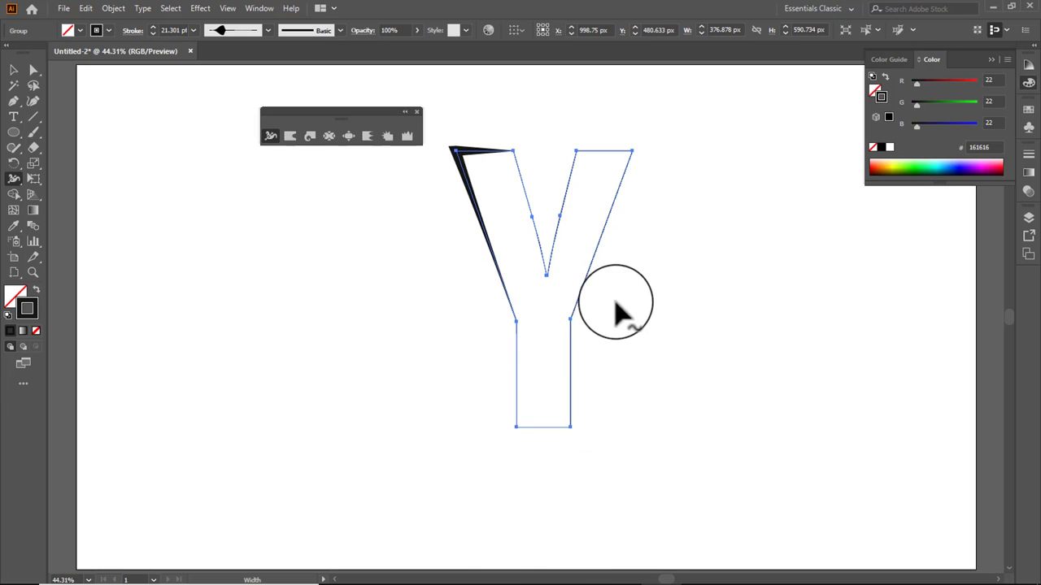
Swell the stroke into wedges at the top-right corner, stem base corners, and arm tops.
left_click_drag(643, 139, 632, 163)
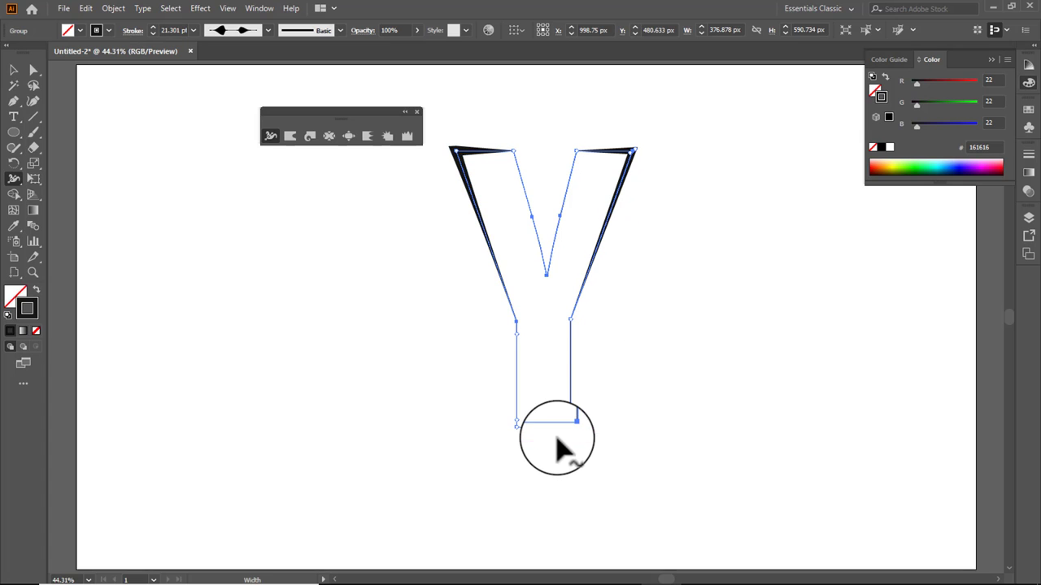
left_click_drag(533, 431, 511, 428)
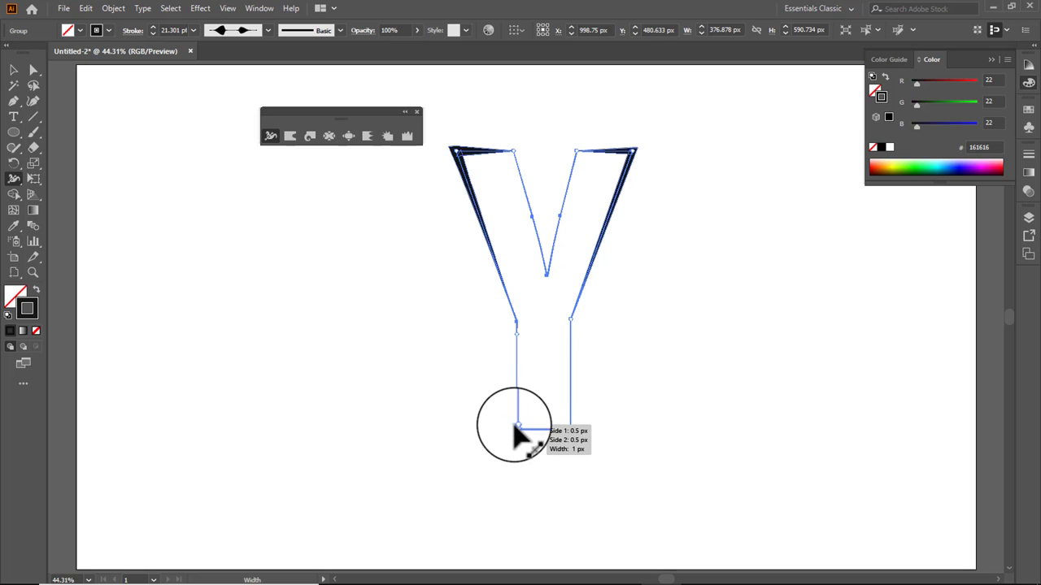
left_click_drag(510, 429, 514, 428)
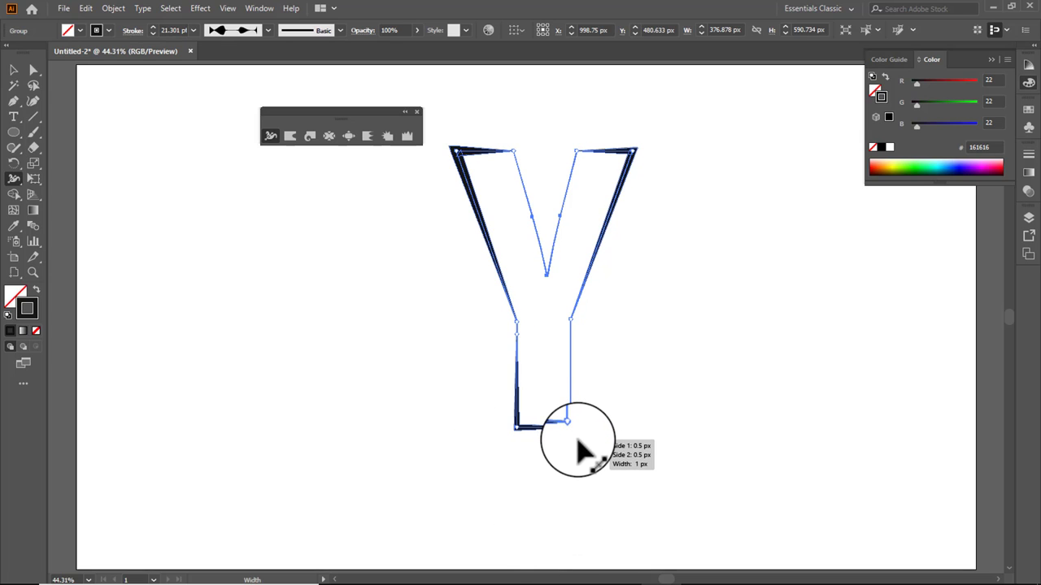
mouse_move(571, 428)
left_mouse_down()
mouse_move(581, 437)
mouse_move(569, 427)
left_mouse_up()
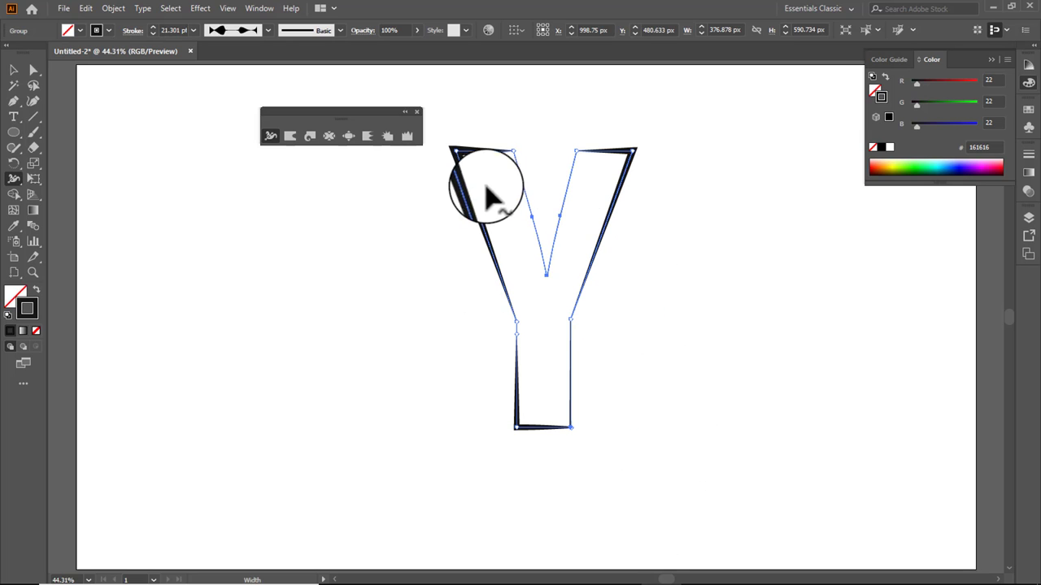
left_click_drag(457, 152, 421, 137)
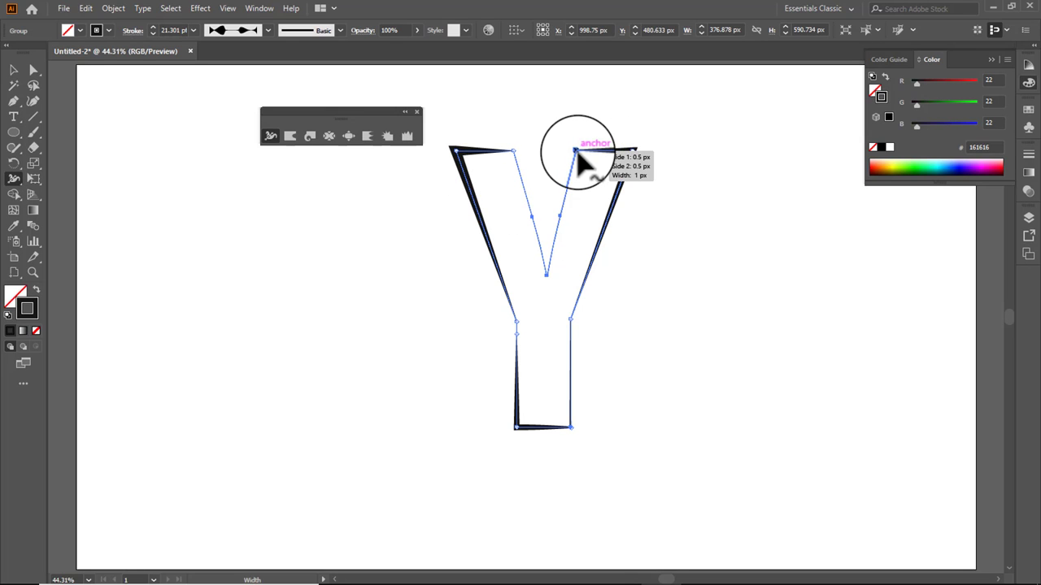
left_click_drag(576, 152, 574, 151)
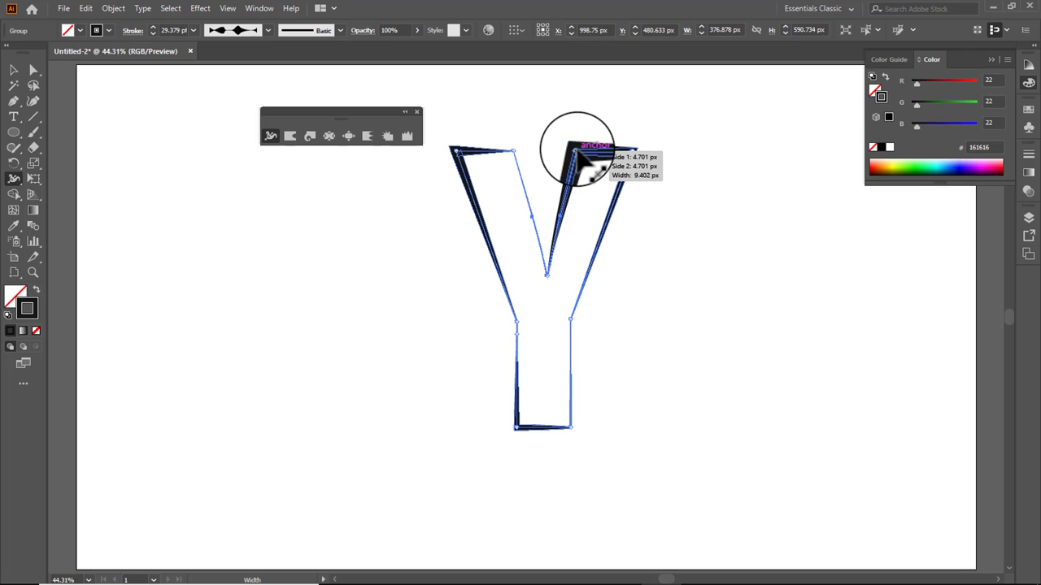
left_click_drag(578, 153, 597, 267)
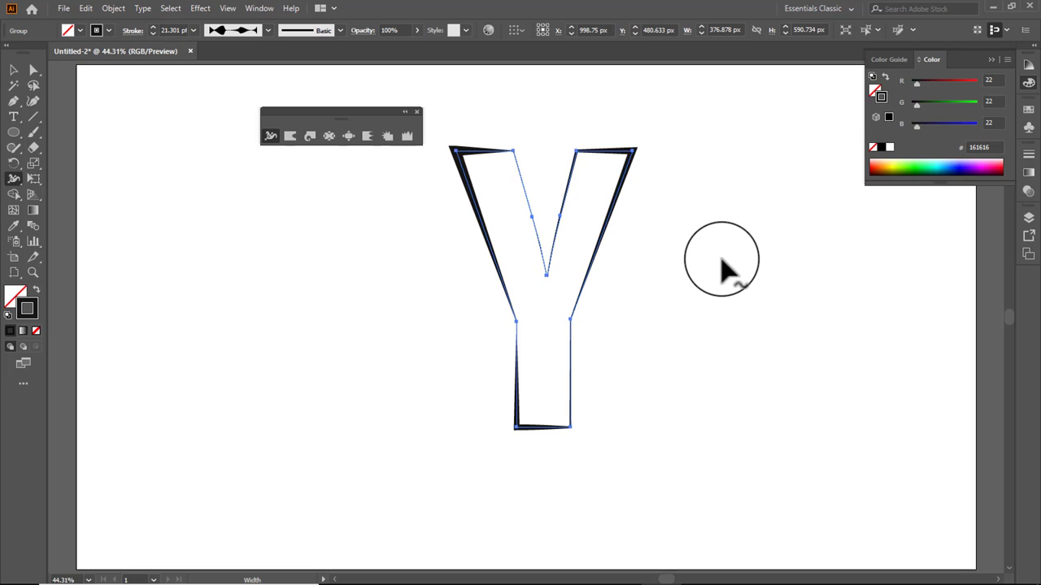
Fill the Y with bright blue 0606EA.
double_click(20, 299)
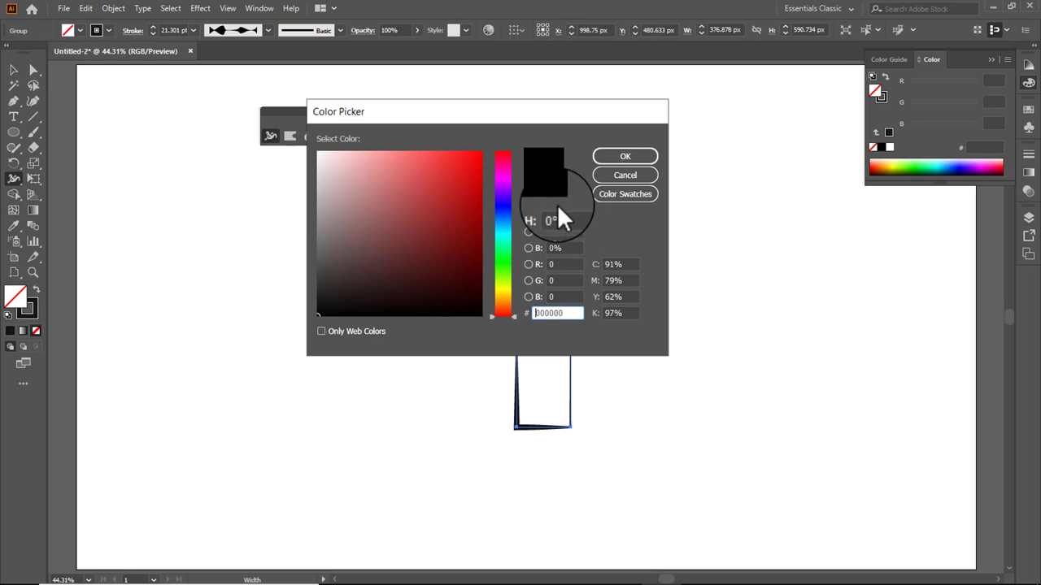
left_click(504, 205)
left_click(475, 198)
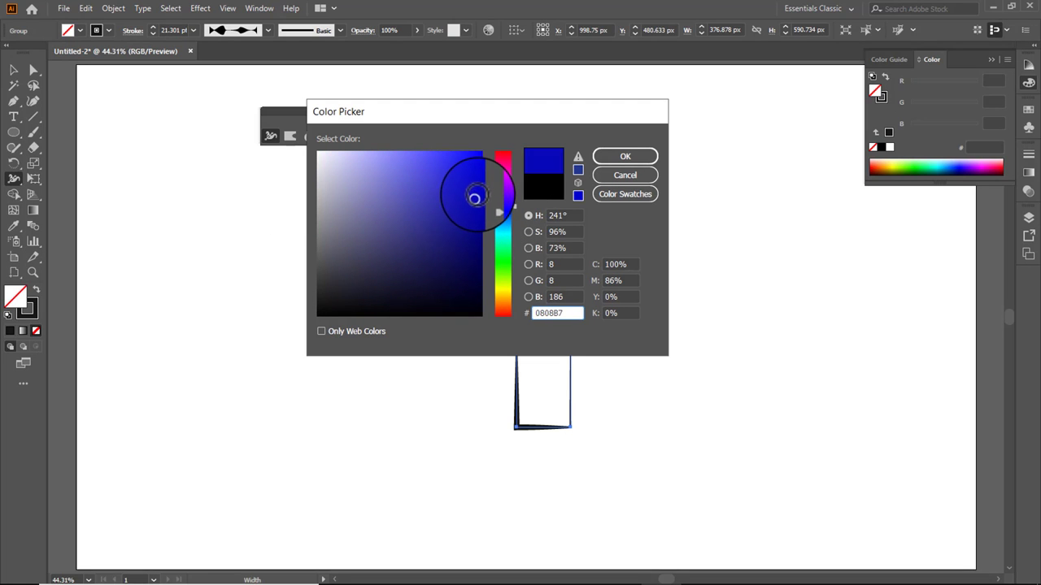
left_click_drag(477, 196, 478, 189)
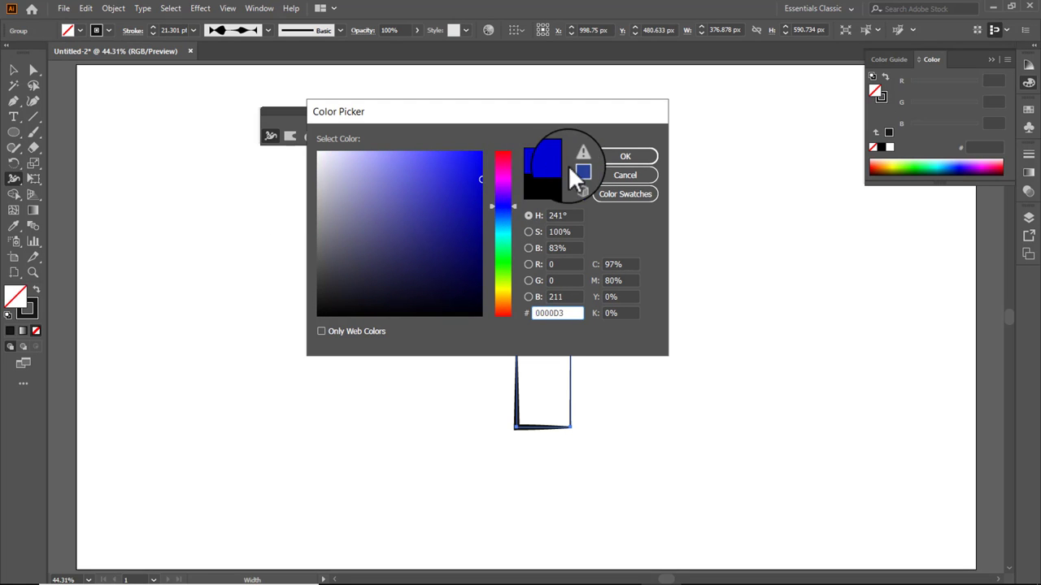
left_click(478, 164)
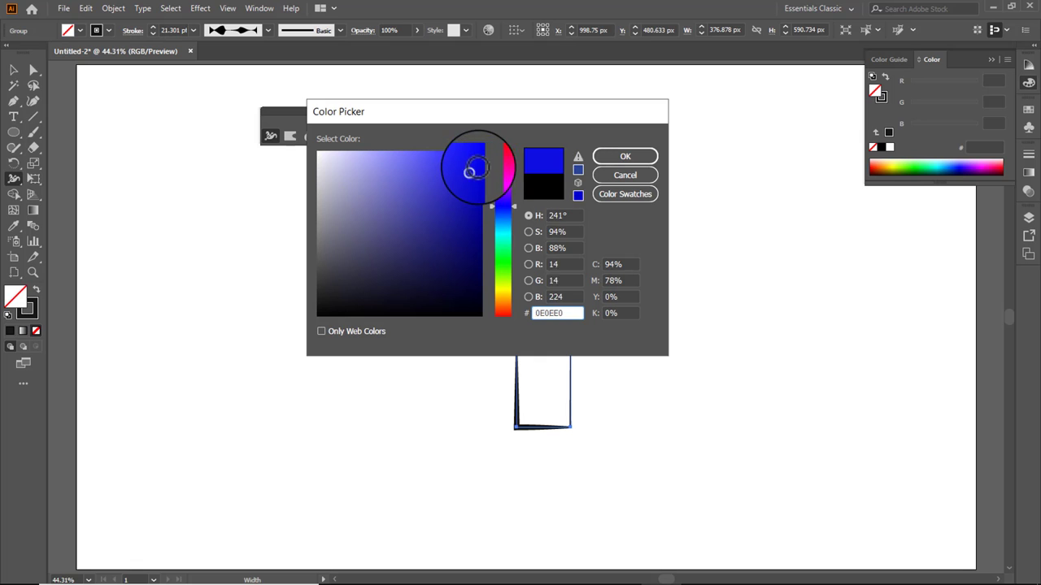
left_click(616, 160)
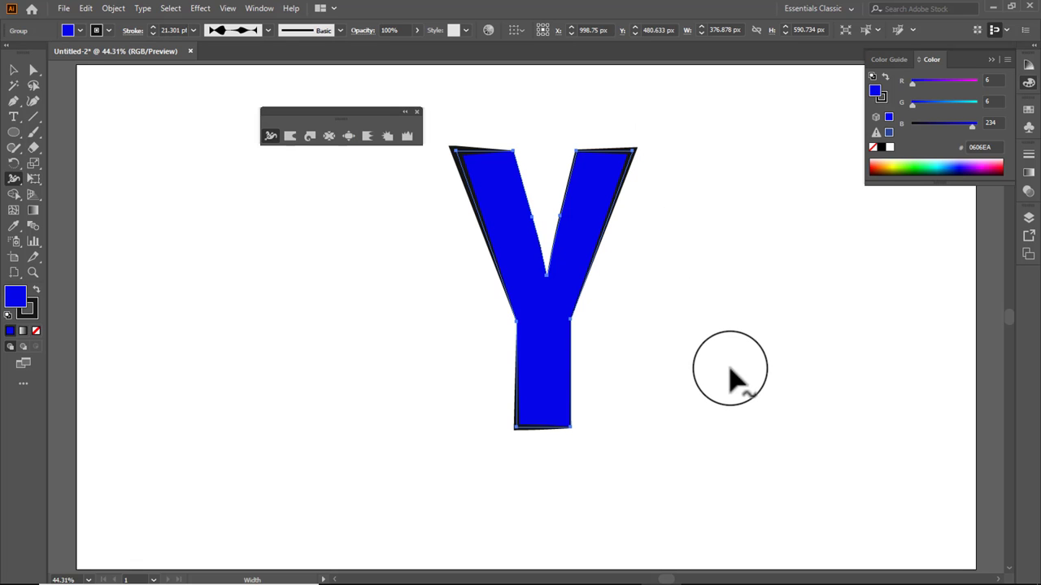
Recolour the Y's outline to dark navy 02023D.
double_click(34, 306)
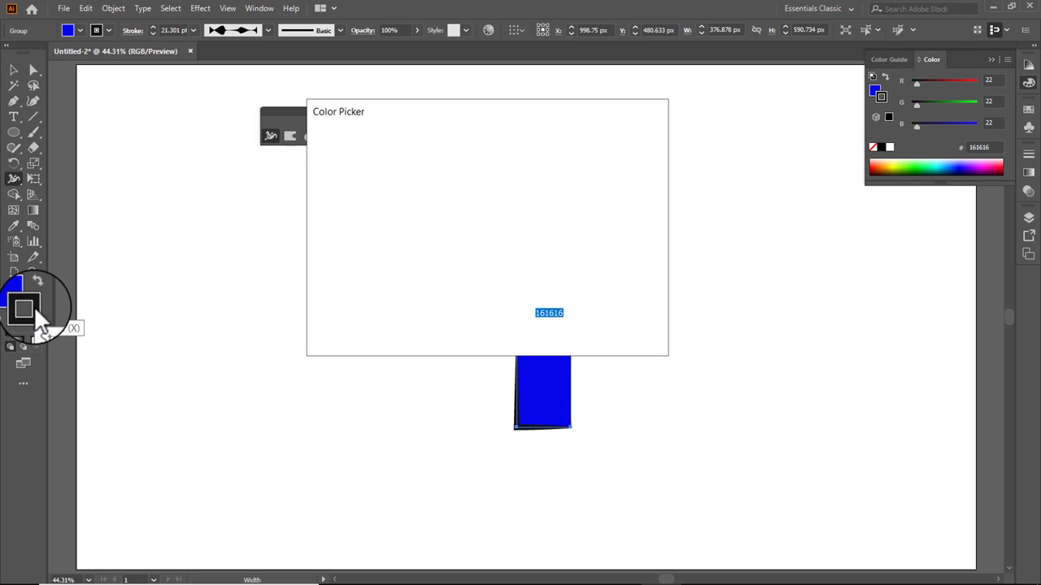
left_click(501, 207)
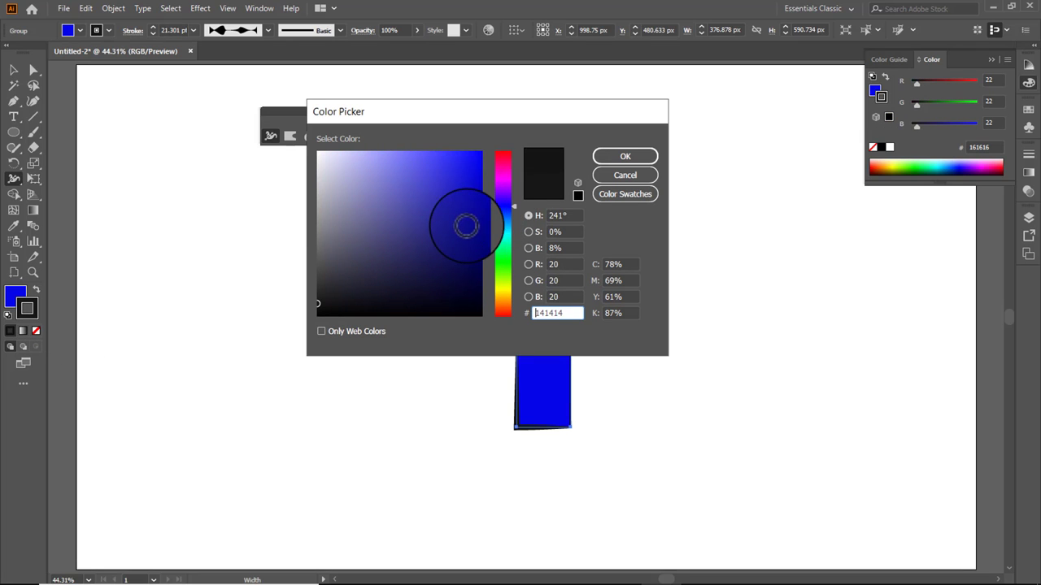
left_click(474, 261)
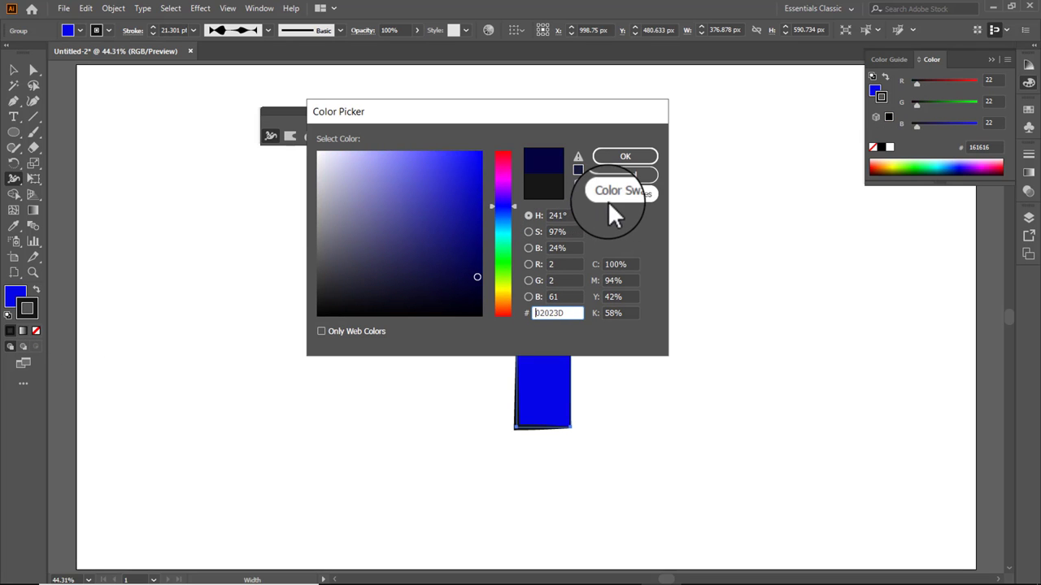
left_click(623, 156)
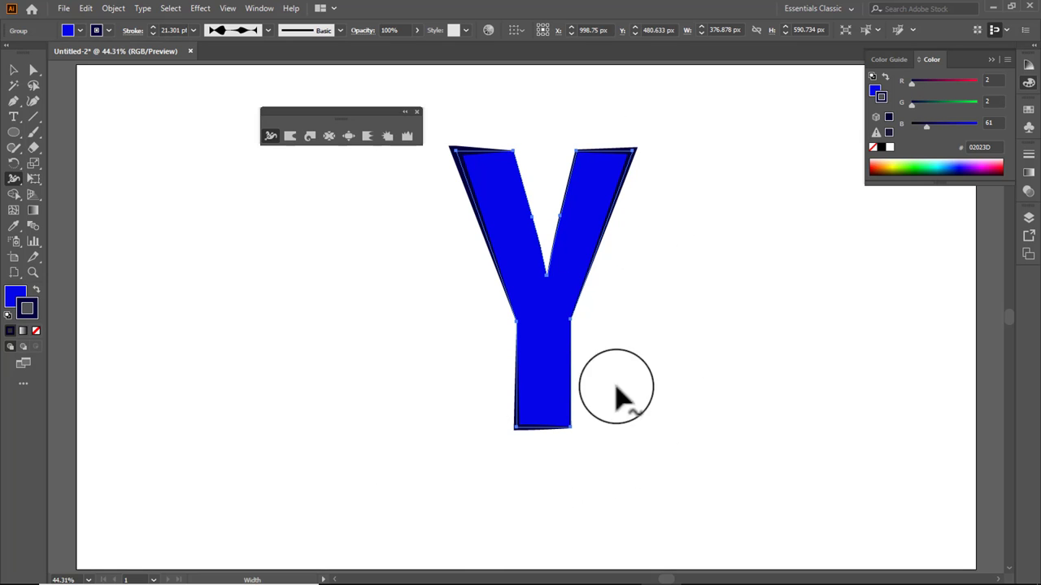
left_click(14, 70)
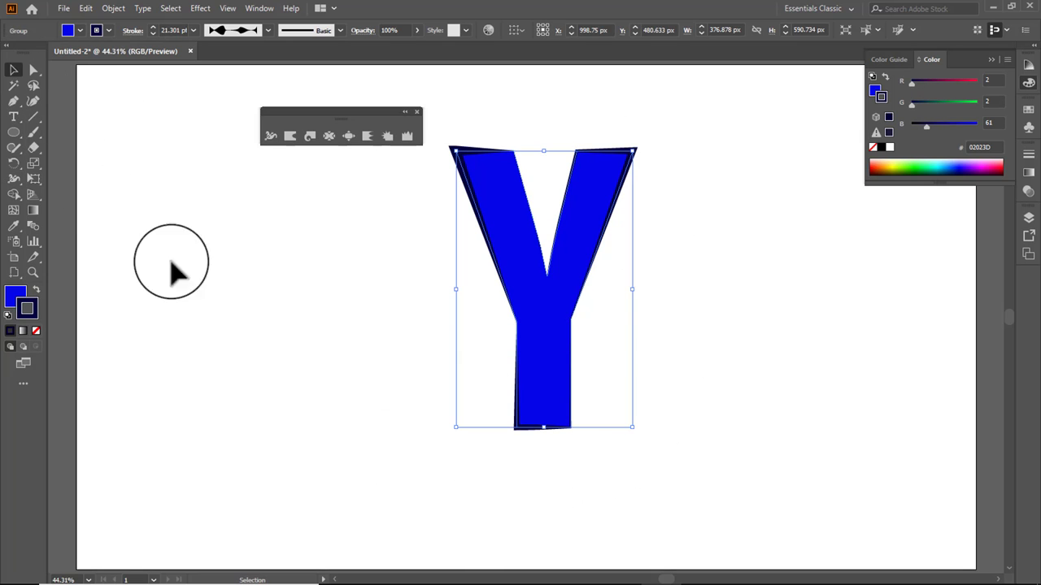
Move the Y to the left and pull its top-left corner into place.
left_click(666, 390)
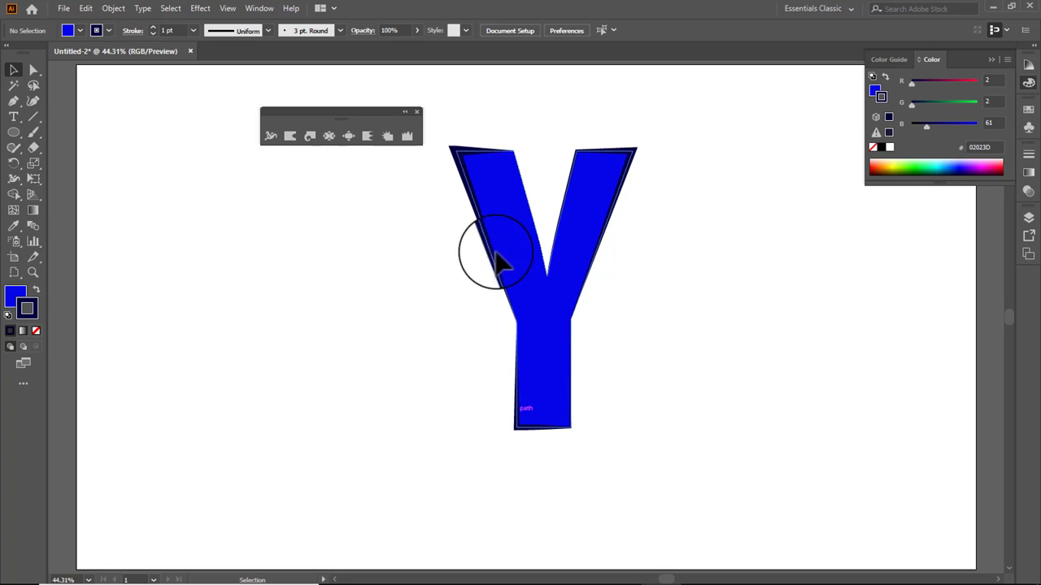
left_click_drag(595, 195, 329, 250)
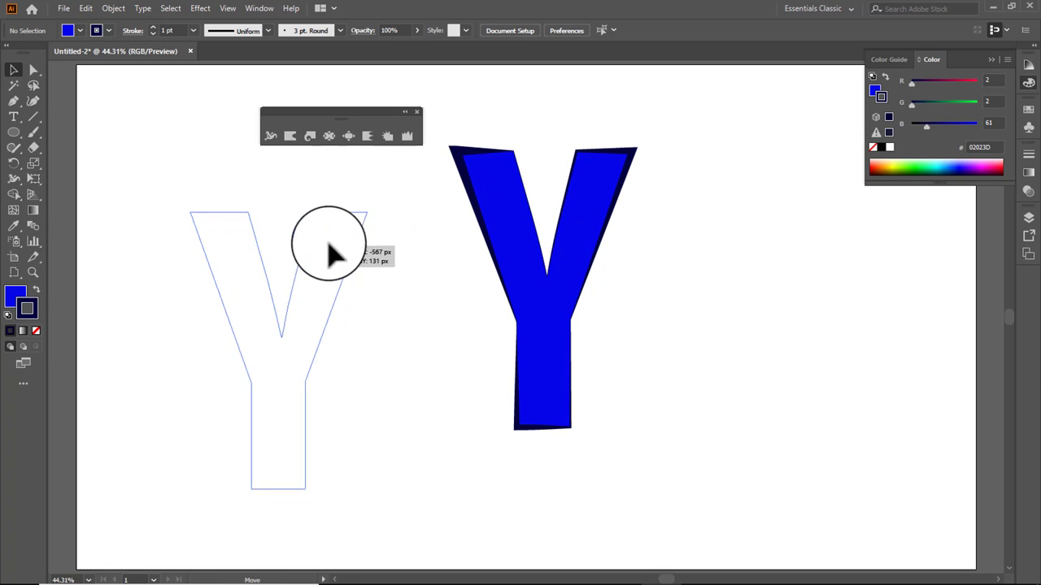
left_click(527, 349)
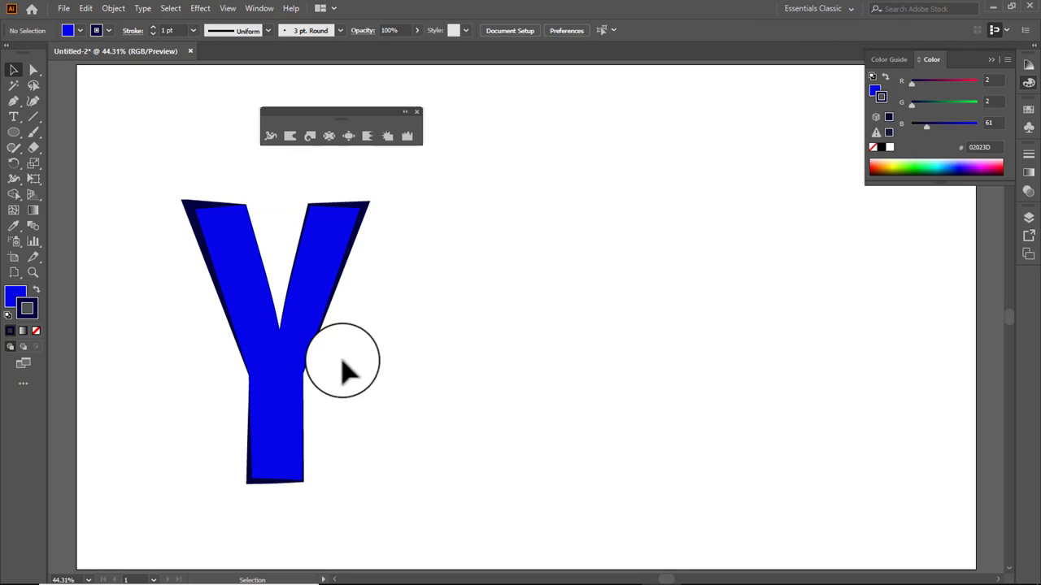
left_click(283, 338)
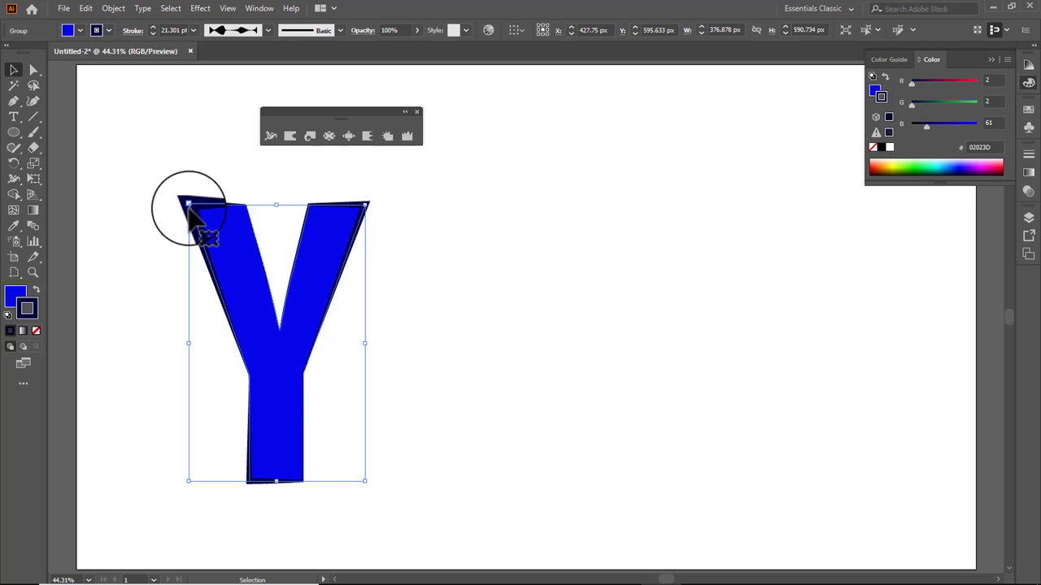
left_click_drag(189, 208, 188, 206)
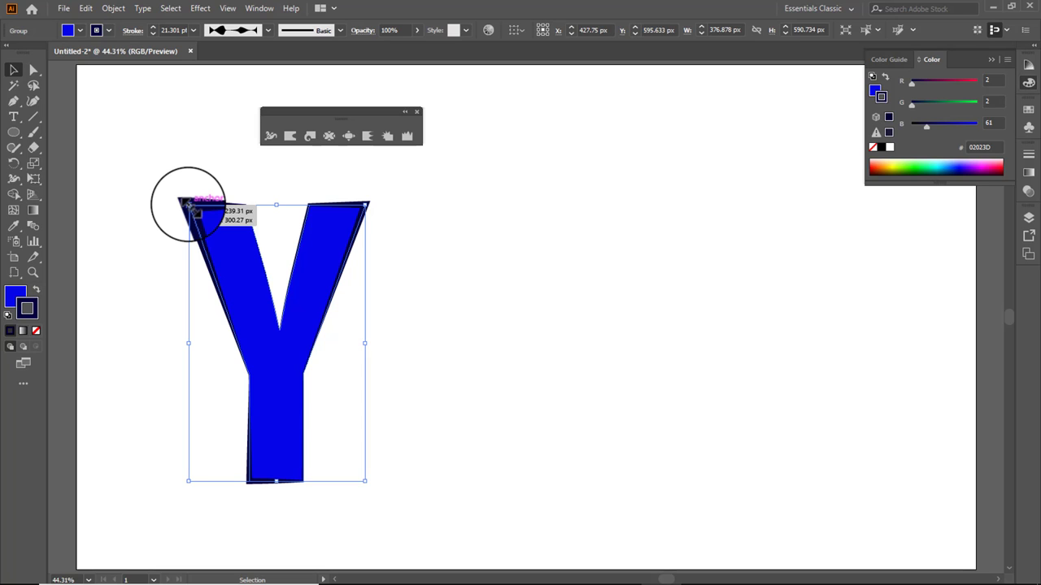
left_click_drag(189, 205, 186, 203)
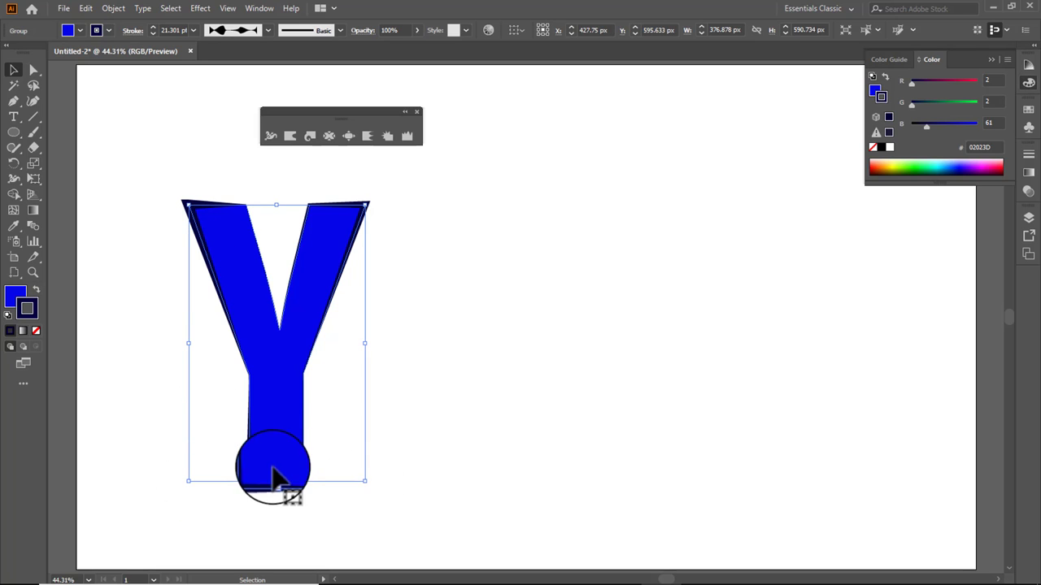
Drag the Y right toward the page centre and reselect it.
left_click_drag(291, 324, 536, 289)
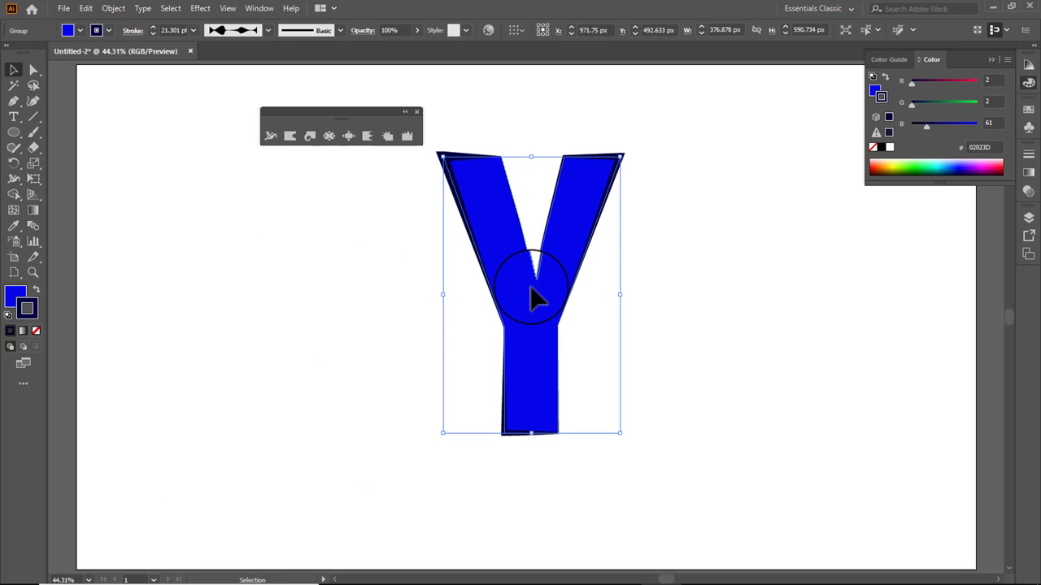
left_click(297, 417)
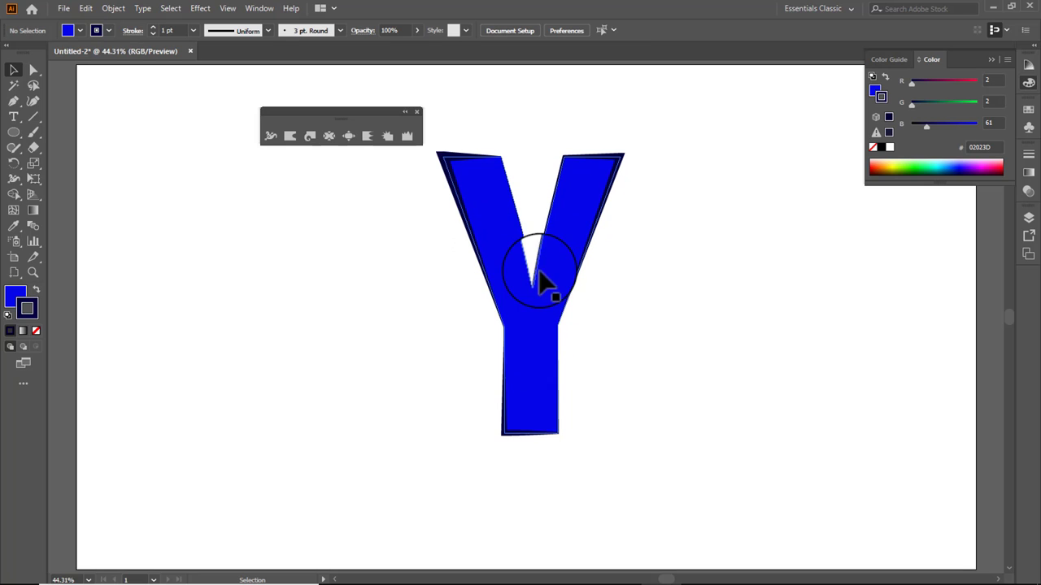
left_click(537, 333)
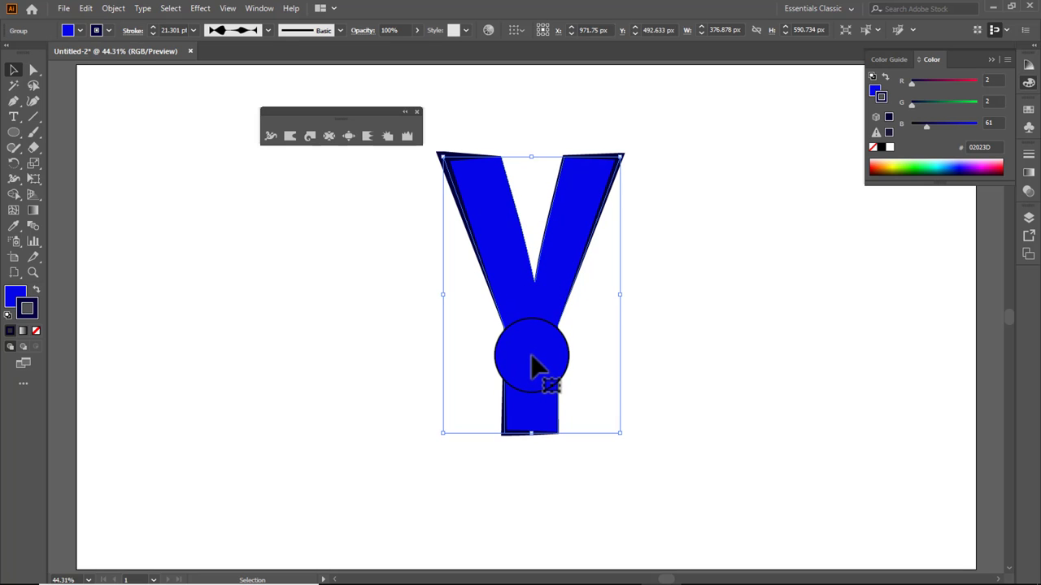
Delete the Y and draw a large star with extra points near the page centre.
key("Delete")
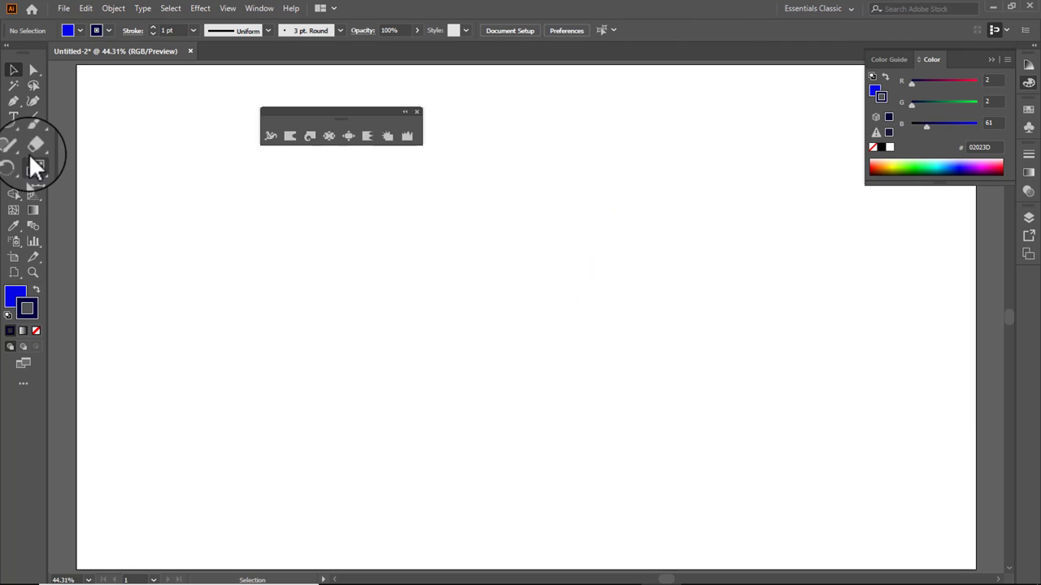
left_click(20, 135)
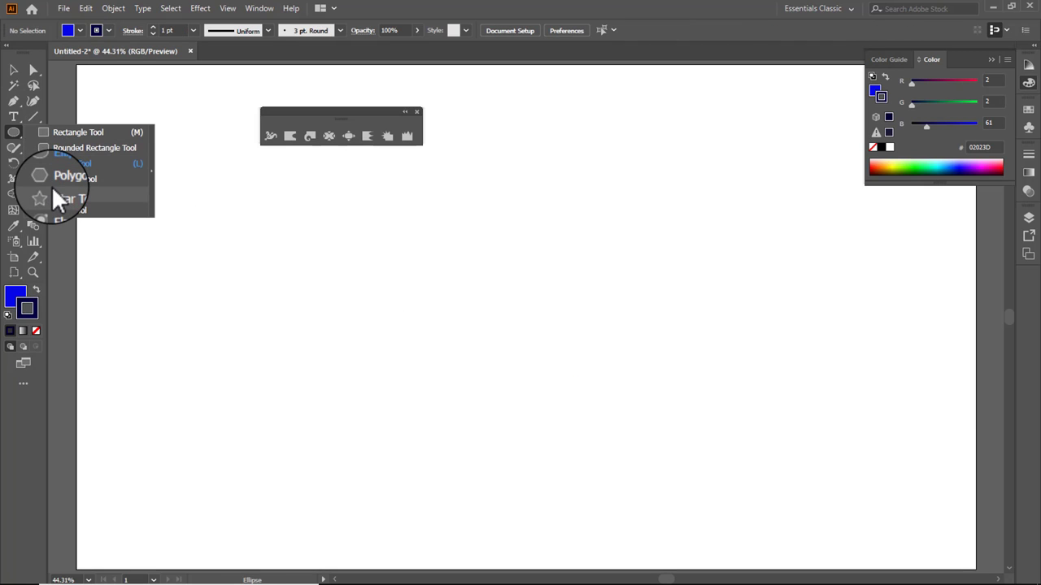
left_click(51, 192)
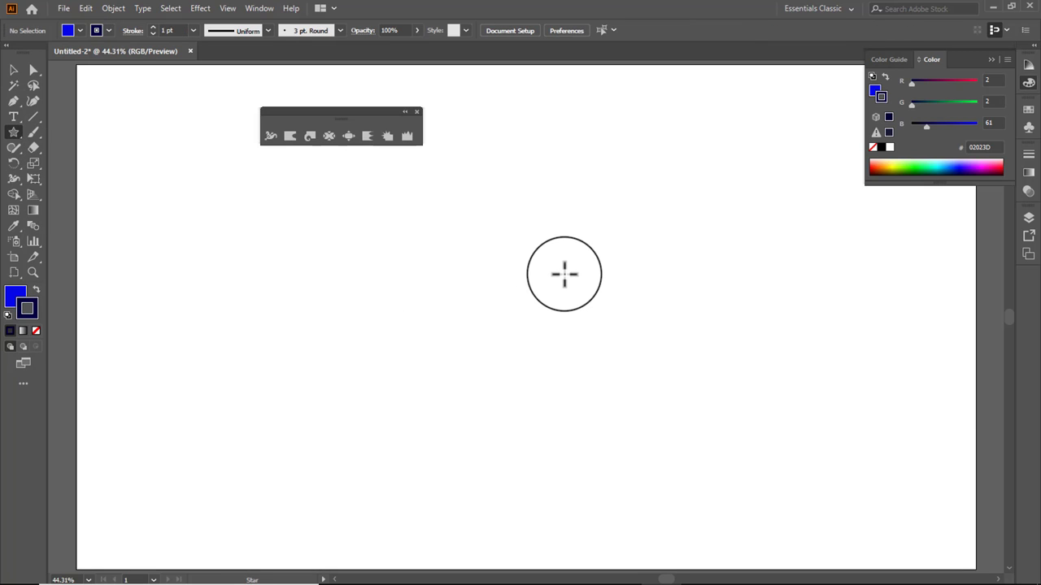
mouse_move(561, 297)
left_mouse_down()
mouse_move(628, 437)
mouse_move(627, 426)
left_mouse_up()
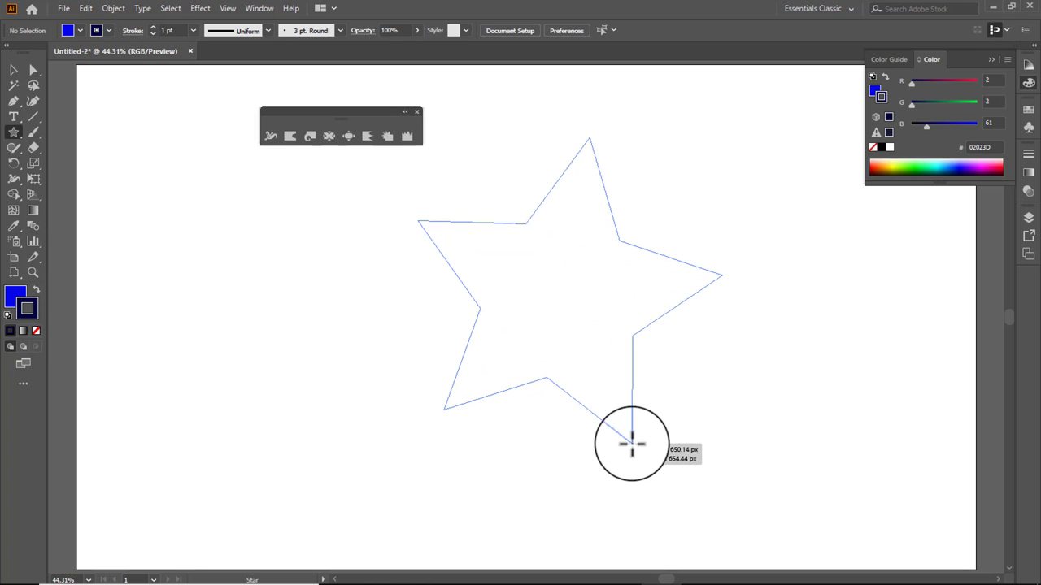
key("Up")
key("Up")
key("Up")
key("Up")
key("Up")
key("Up")
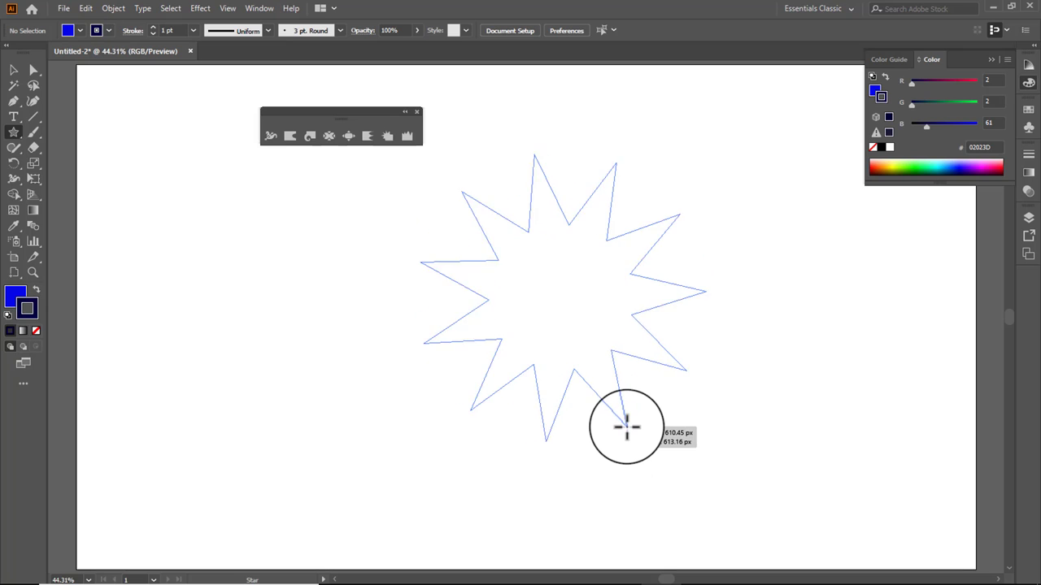
key("Up")
key("Up")
key("Up")
key("Up")
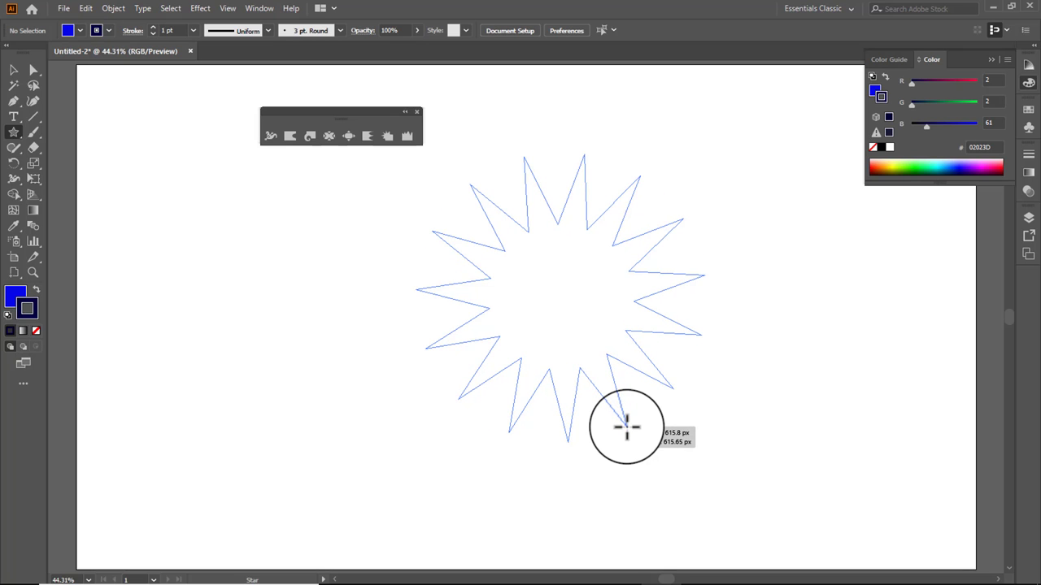
left_click_drag(626, 426, 637, 455)
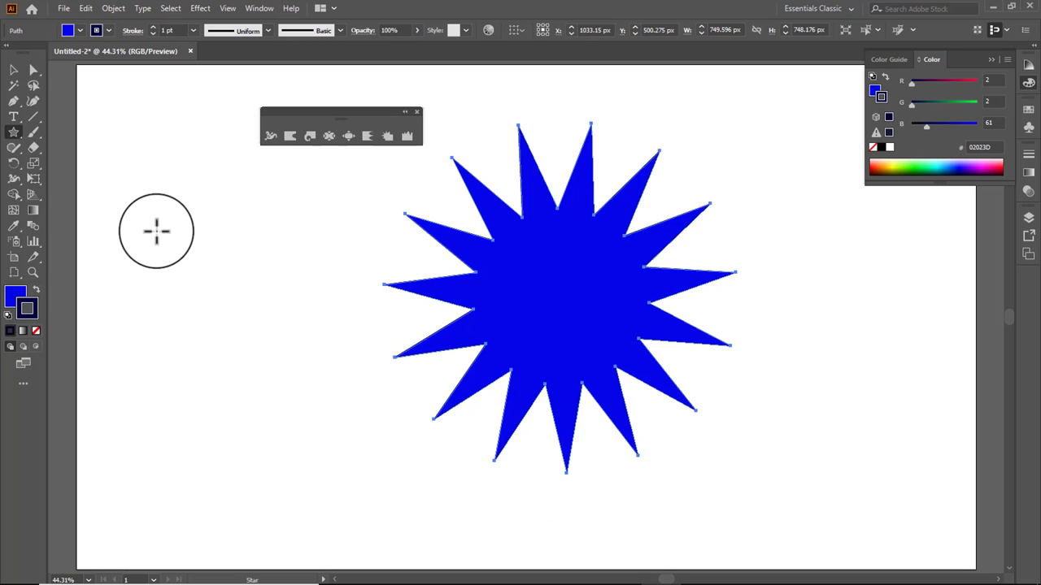
Give the star a 3 pt magenta BC04A7 outline.
double_click(37, 312)
left_click_drag(506, 187, 505, 166)
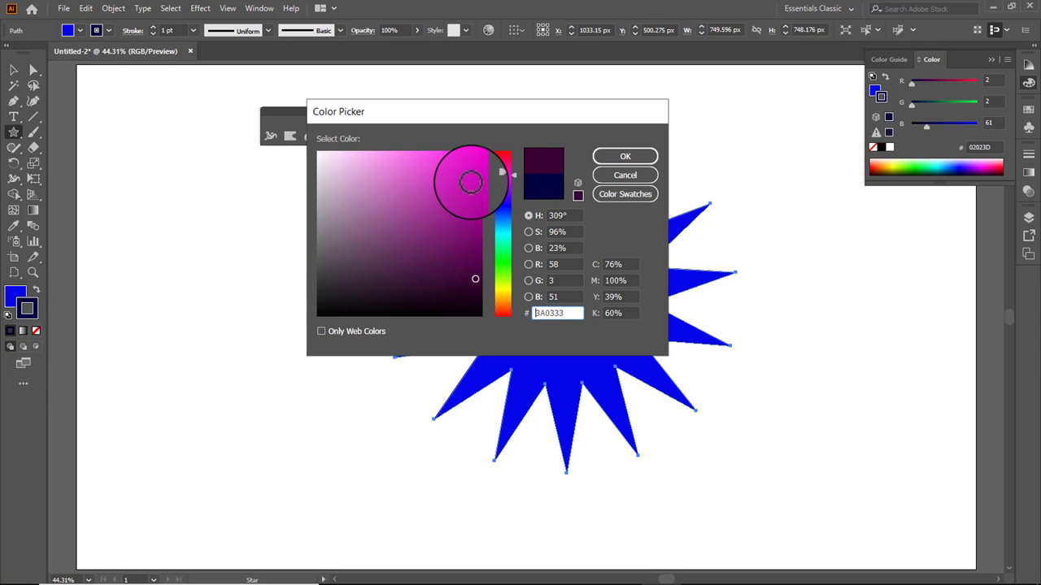
left_click(470, 195)
left_click(615, 156)
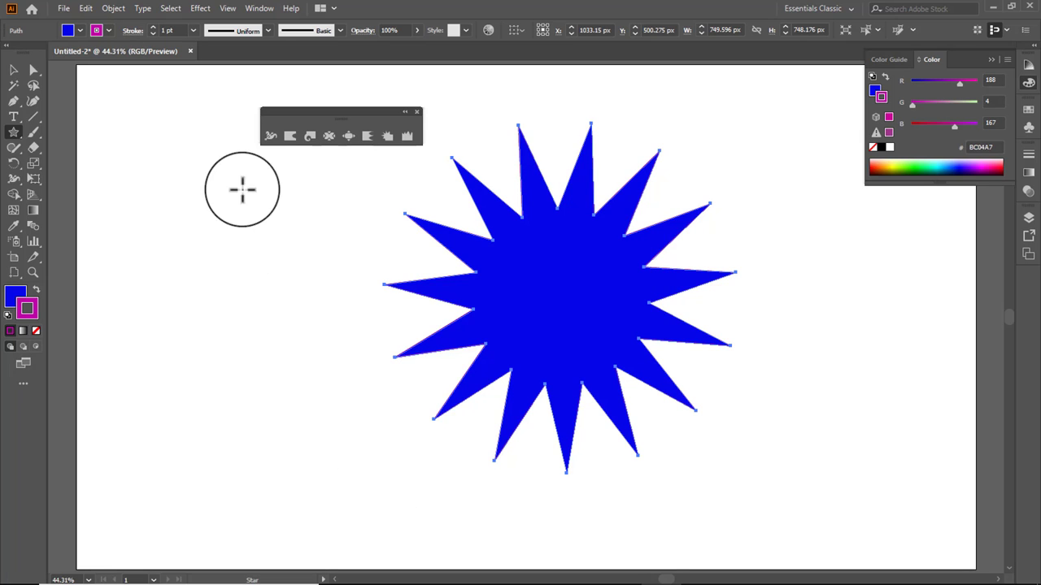
left_click(193, 31)
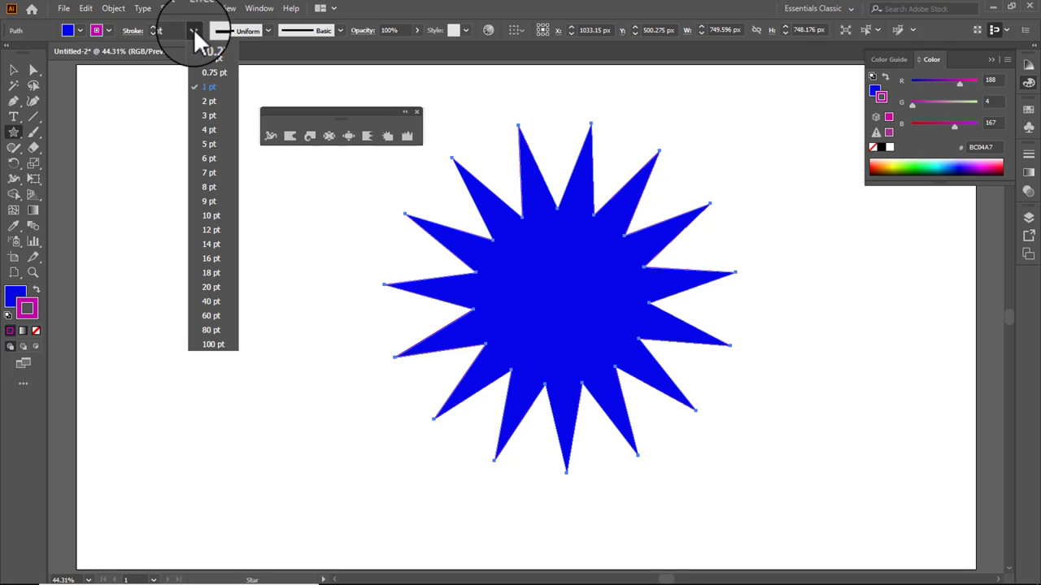
left_click(211, 124)
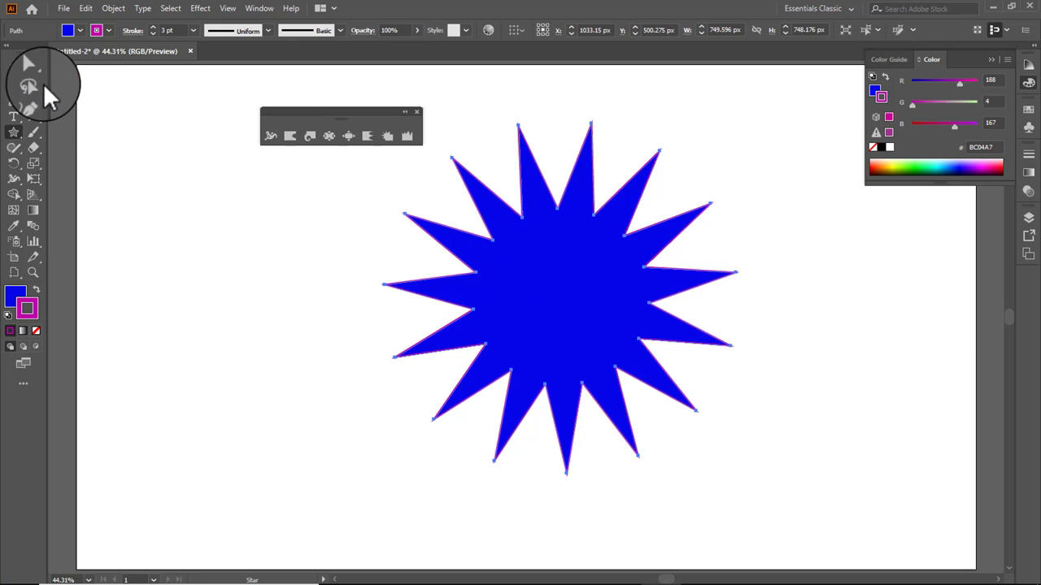
left_click(14, 71)
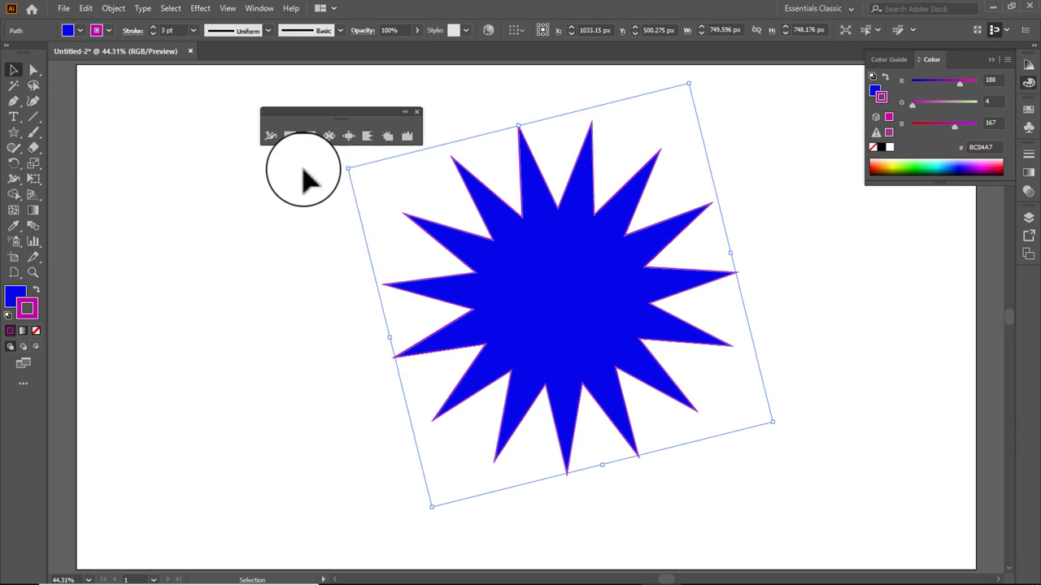
Use the Width tool to widen the star's outline at the upper-left and top spikes.
left_click(271, 136)
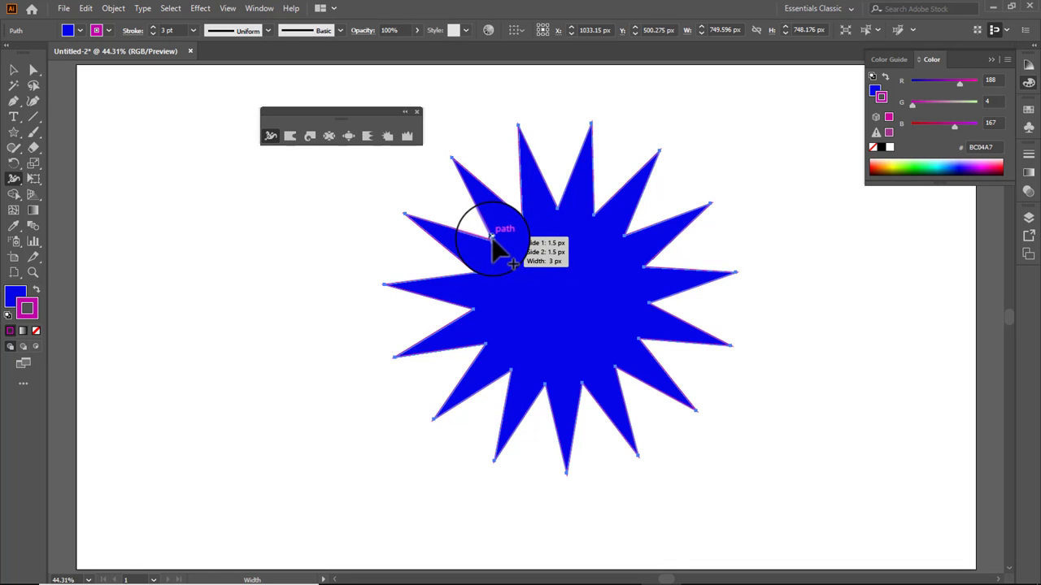
left_click_drag(494, 242, 497, 258)
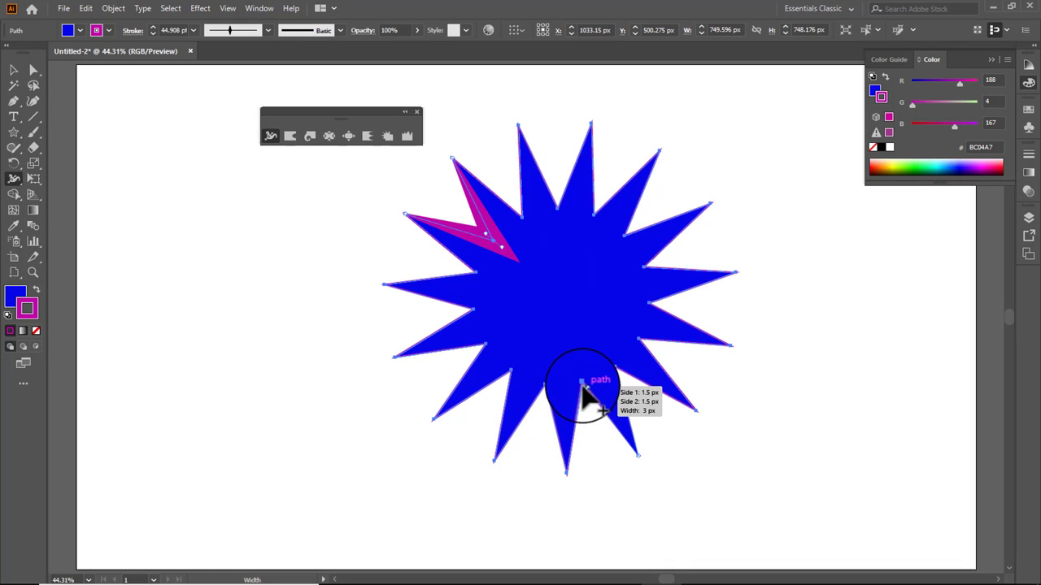
left_click_drag(580, 382, 560, 370)
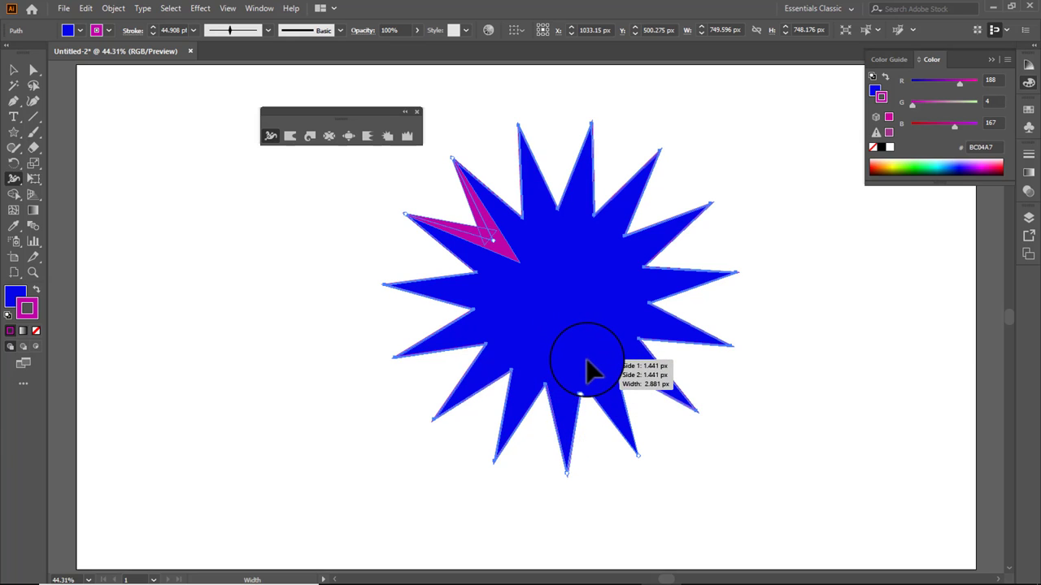
left_click_drag(559, 370, 581, 384)
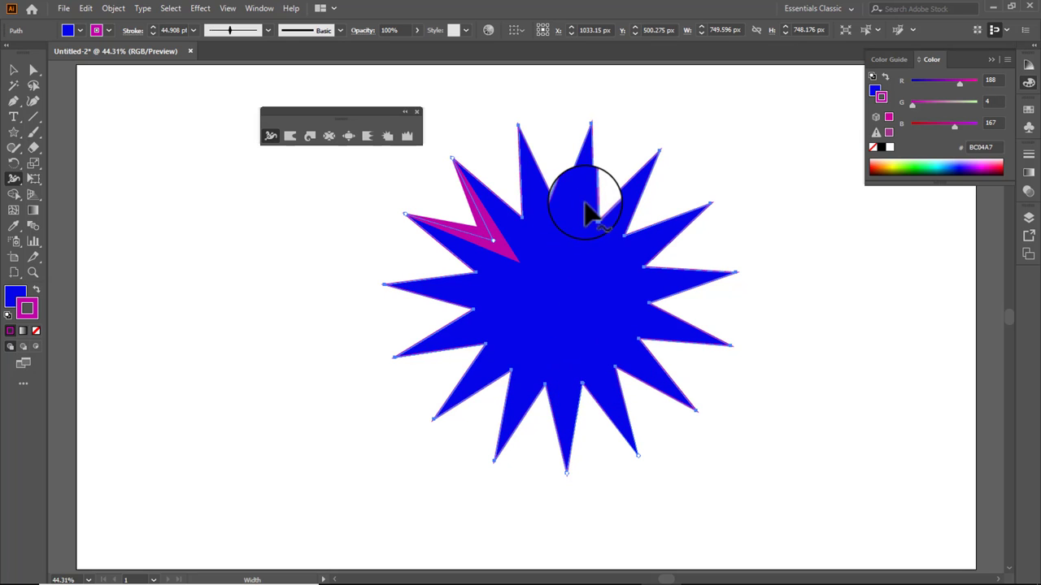
left_click_drag(593, 221, 591, 228)
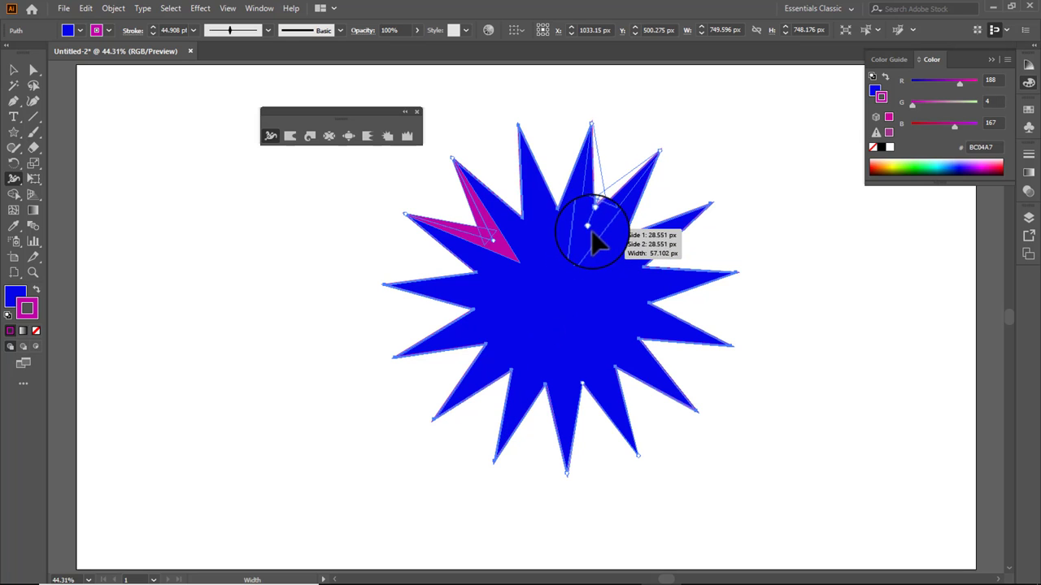
left_click_drag(591, 227, 587, 239)
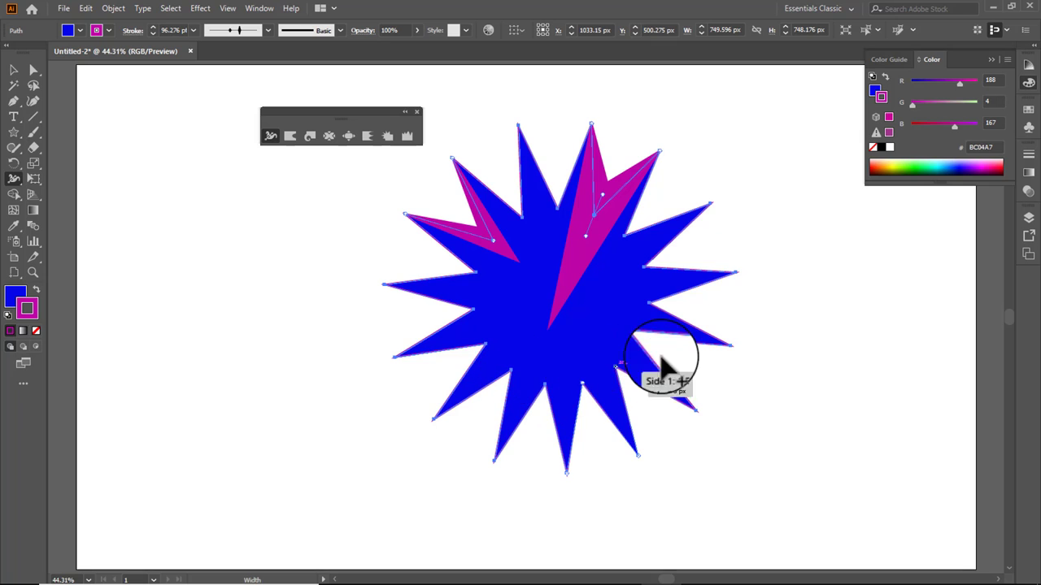
Add wide magenta wedges at the lower-right, lower-left and right spikes, undoing a stray change.
left_click_drag(658, 388, 609, 365)
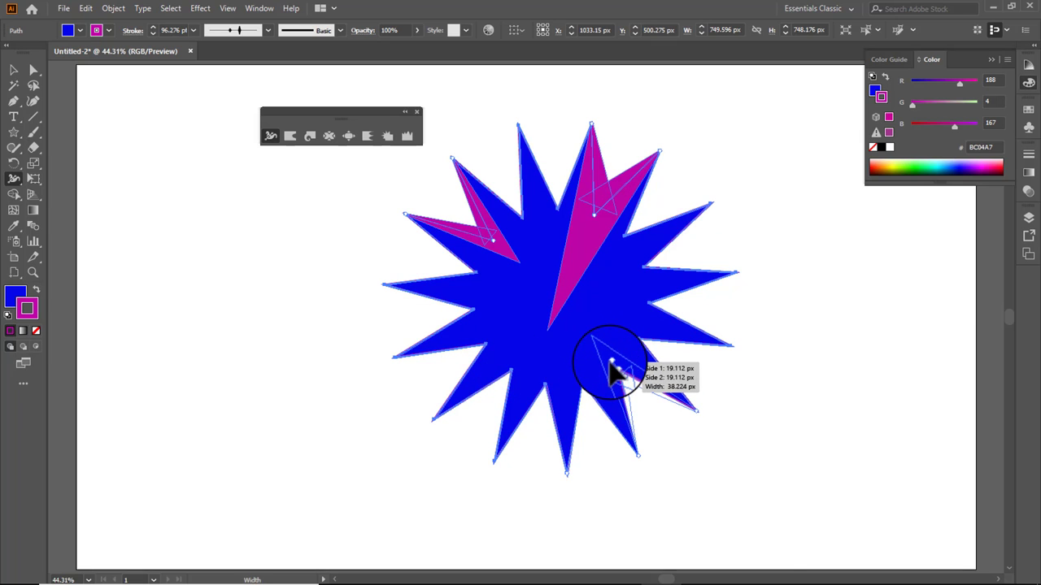
left_click_drag(606, 356, 616, 372)
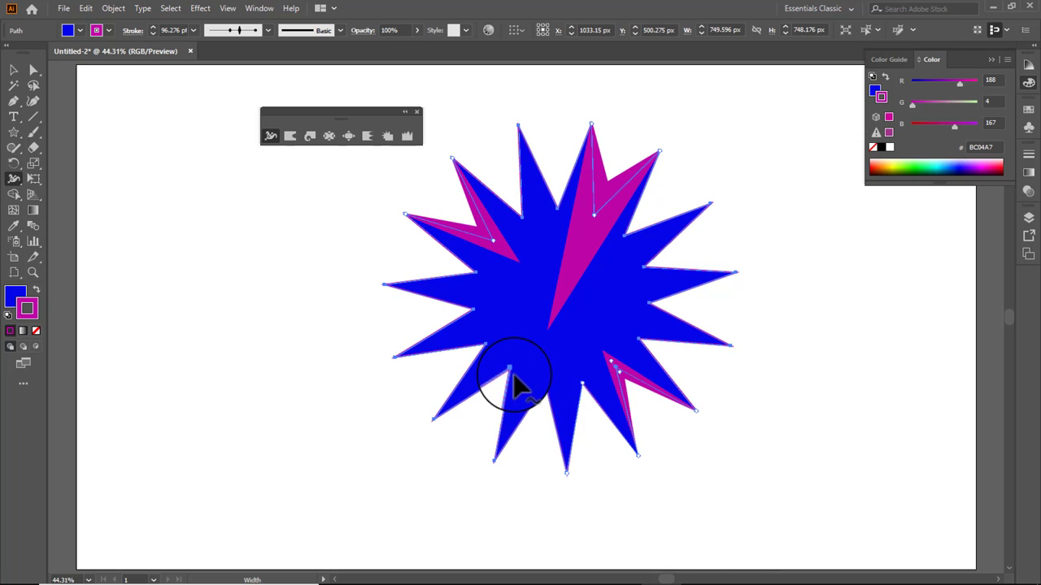
mouse_move(511, 369)
left_mouse_down()
mouse_move(522, 365)
mouse_move(507, 374)
mouse_move(515, 378)
left_mouse_up()
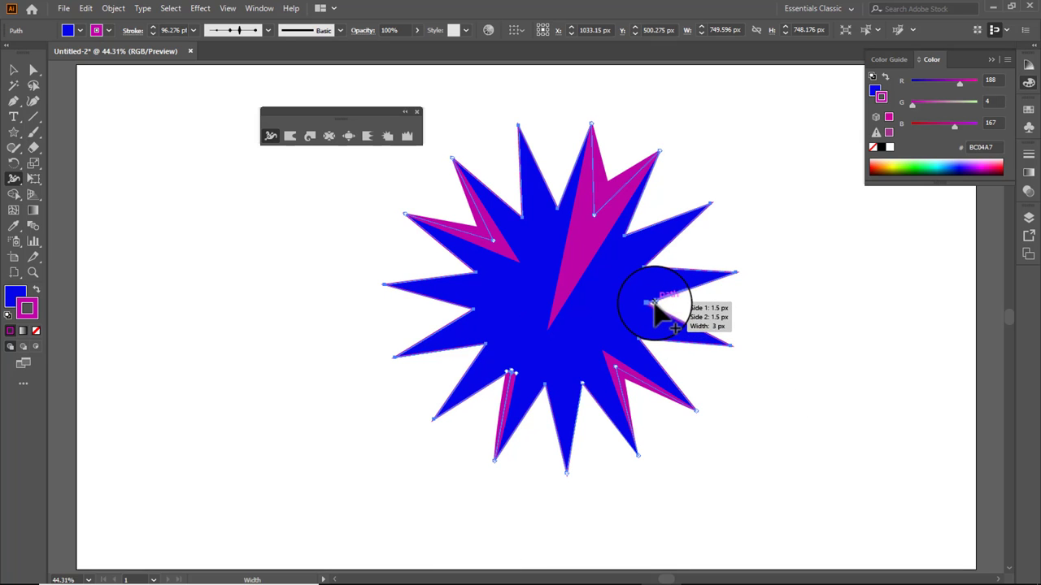
mouse_move(648, 301)
left_mouse_down()
mouse_move(648, 292)
mouse_move(739, 310)
mouse_move(656, 311)
left_mouse_up()
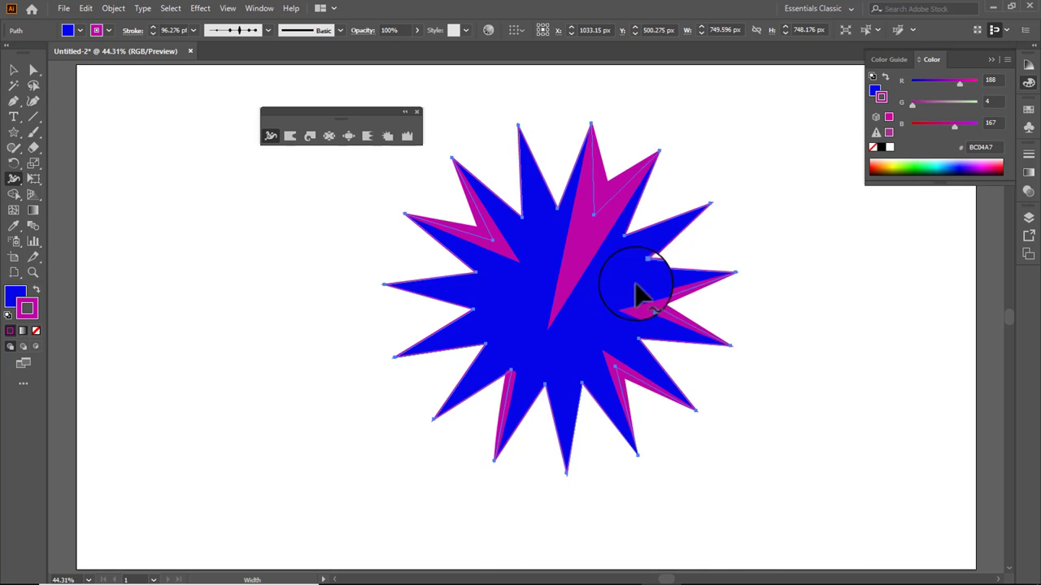
left_click_drag(636, 293, 618, 312)
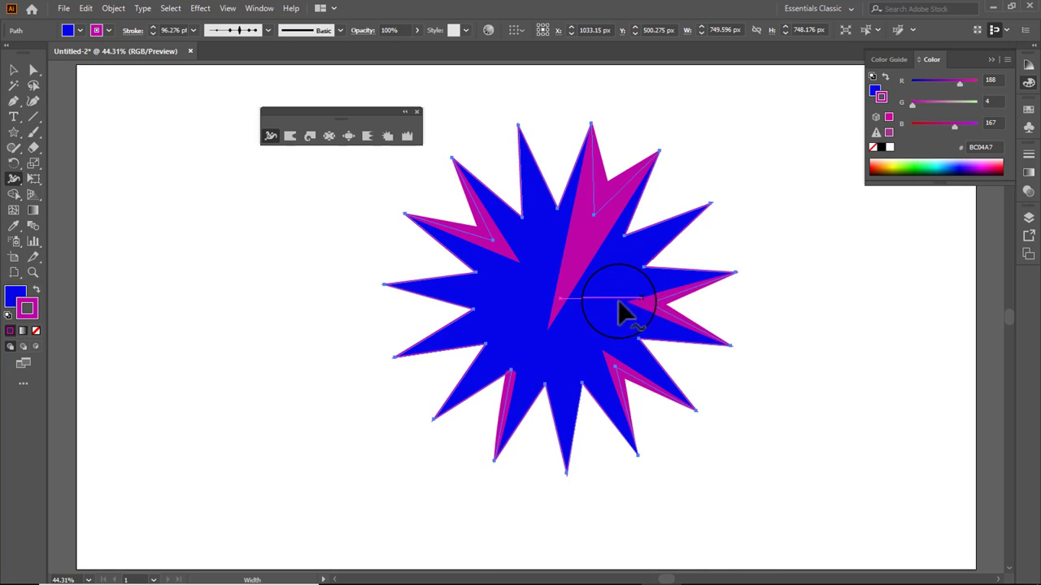
left_click_drag(446, 223, 442, 221)
left_click_drag(674, 306, 726, 285)
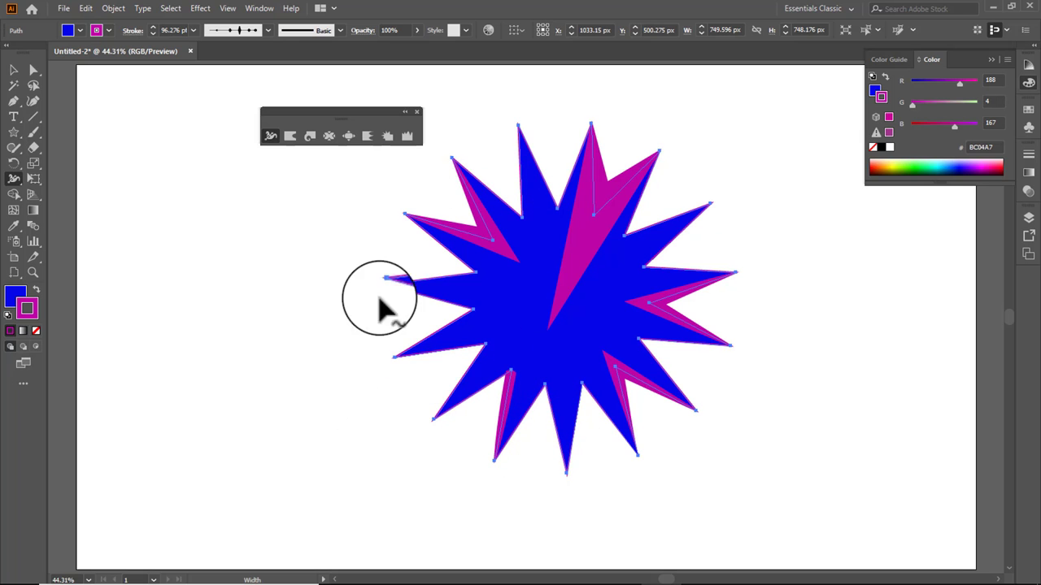
key("ctrl+z")
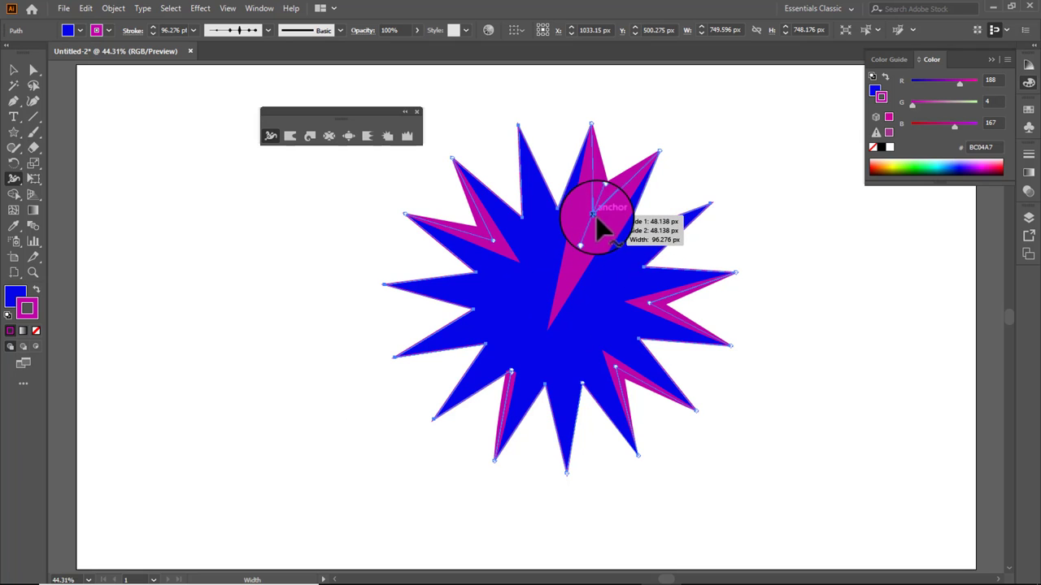
left_click_drag(668, 306, 642, 308)
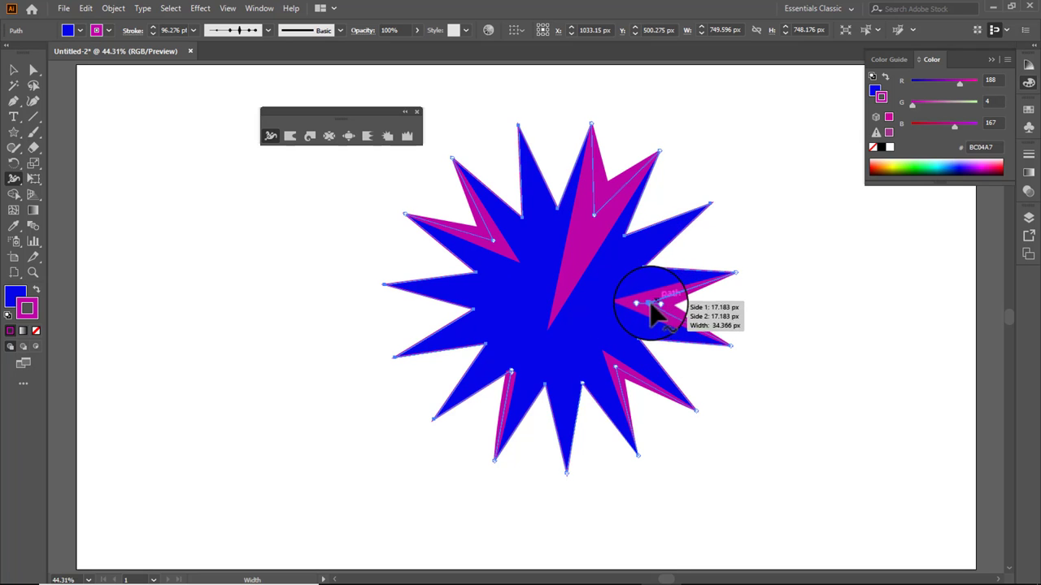
Move the star aside and delete it, then nudge the floating Liquify tools panel.
left_click(13, 70)
left_click_drag(542, 317, 636, 335)
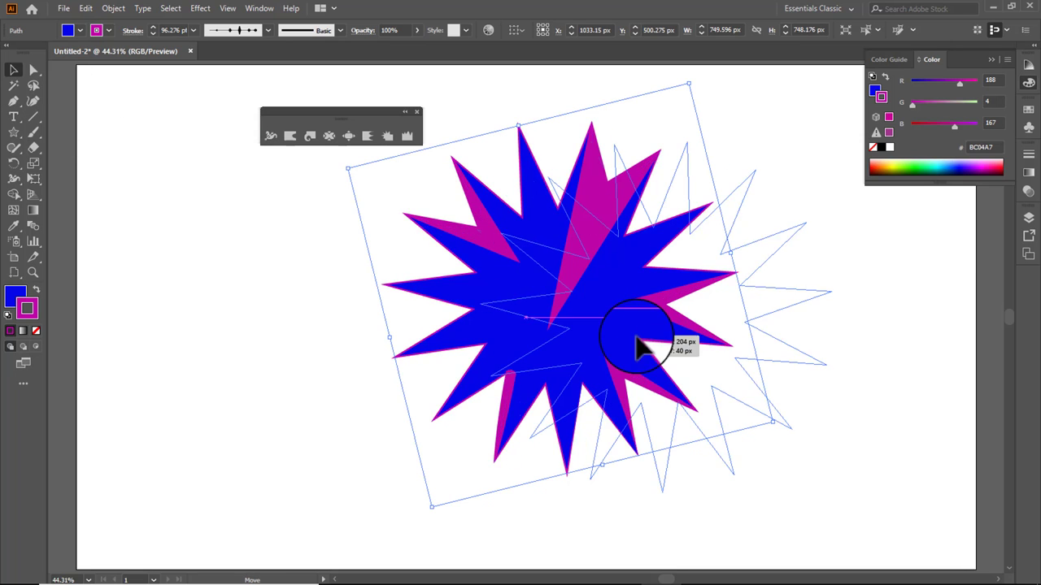
key("Delete")
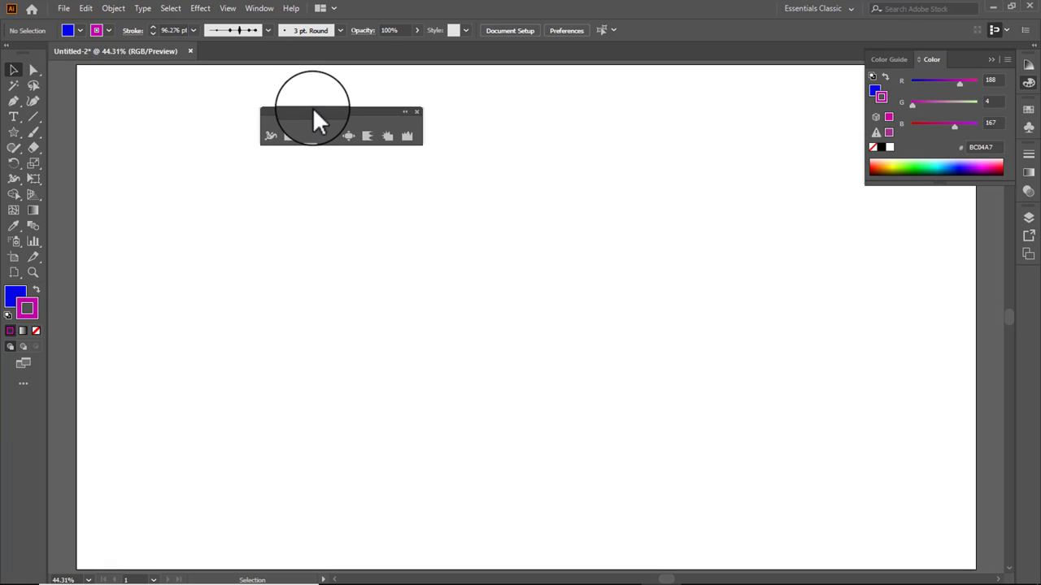
left_click_drag(327, 109, 341, 98)
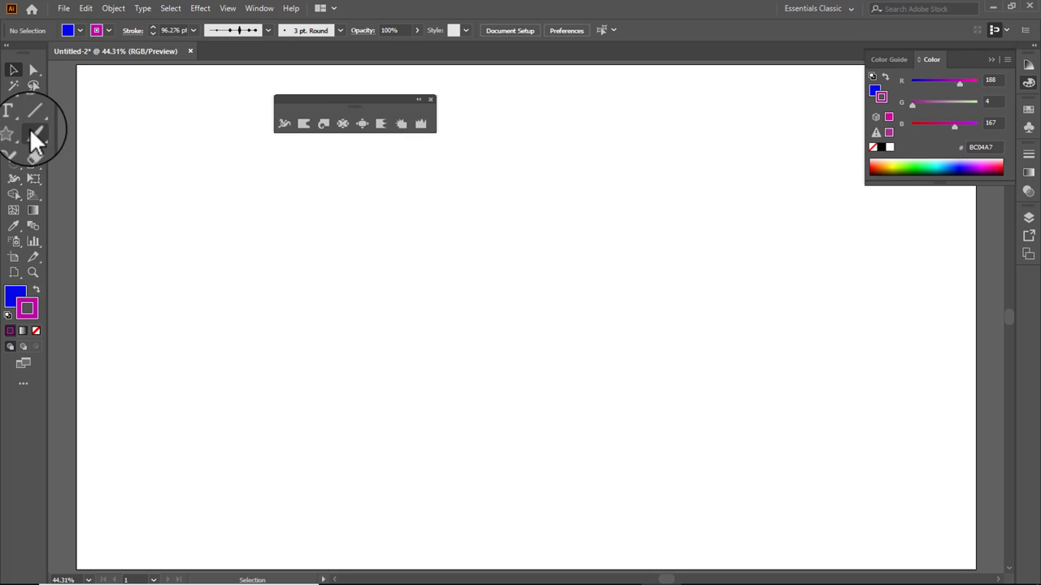
Draw a large blue rectangle and warp a notch into its right edge.
left_click_drag(16, 134, 84, 133)
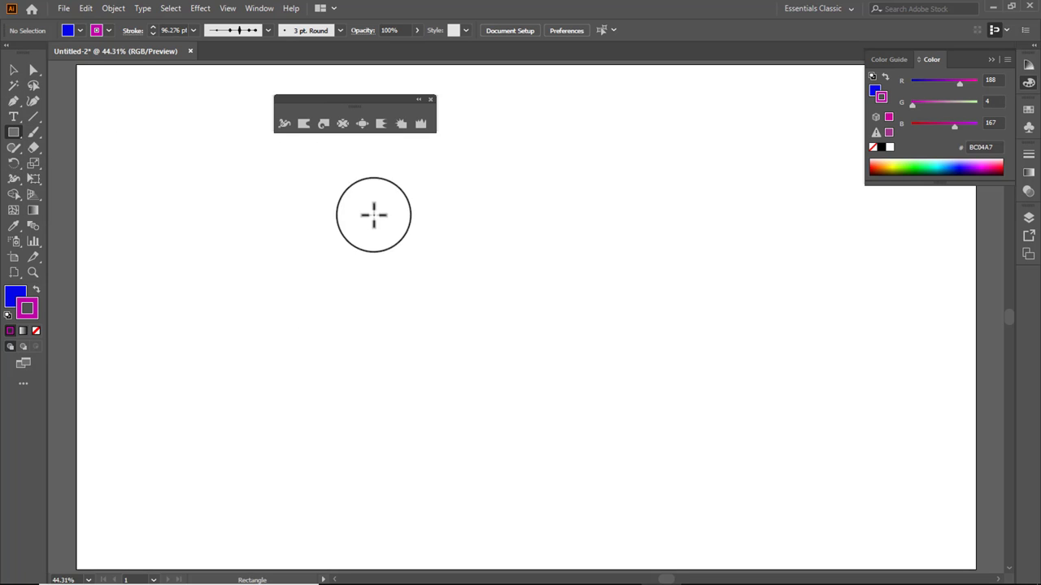
mouse_move(376, 203)
left_mouse_down()
mouse_move(569, 371)
mouse_move(719, 437)
left_mouse_up()
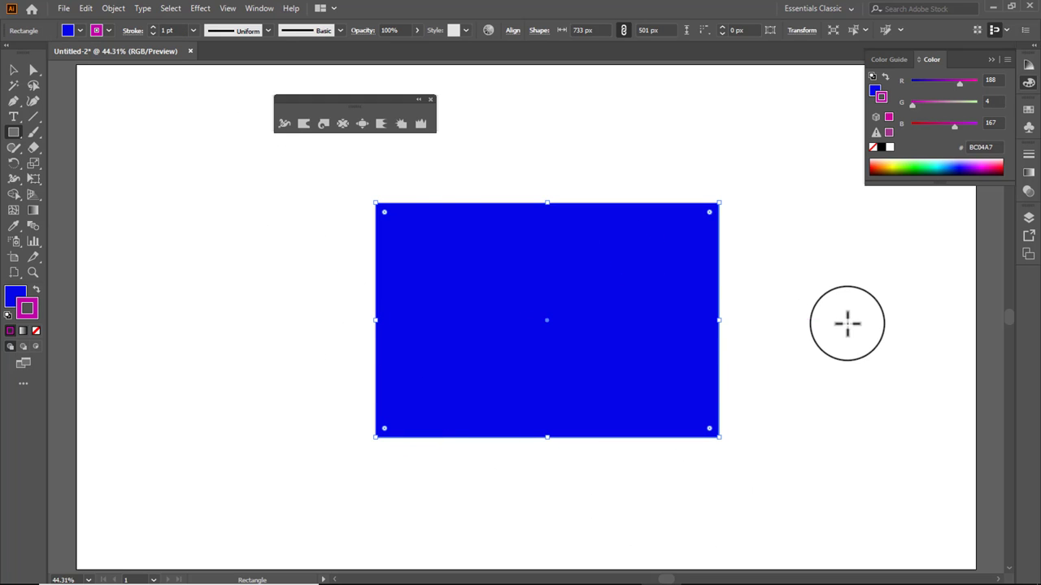
left_click(304, 123)
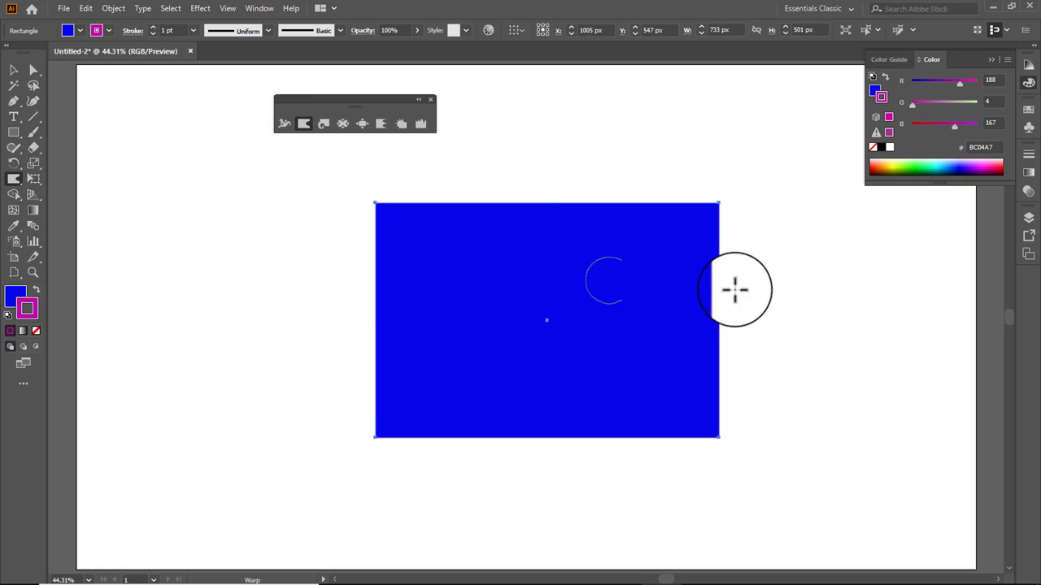
left_click_drag(721, 320, 618, 314)
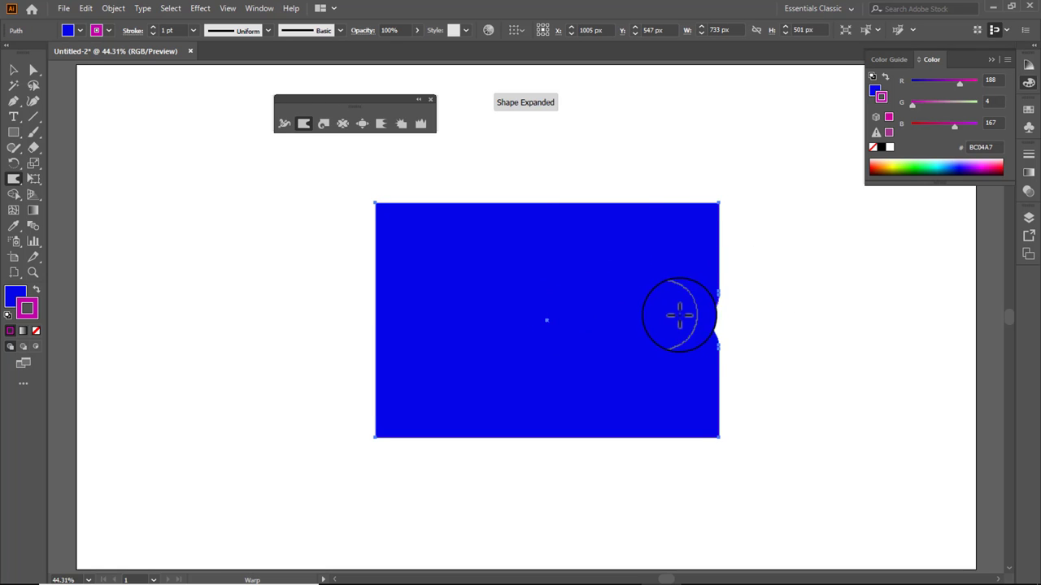
left_click_drag(703, 320, 609, 318)
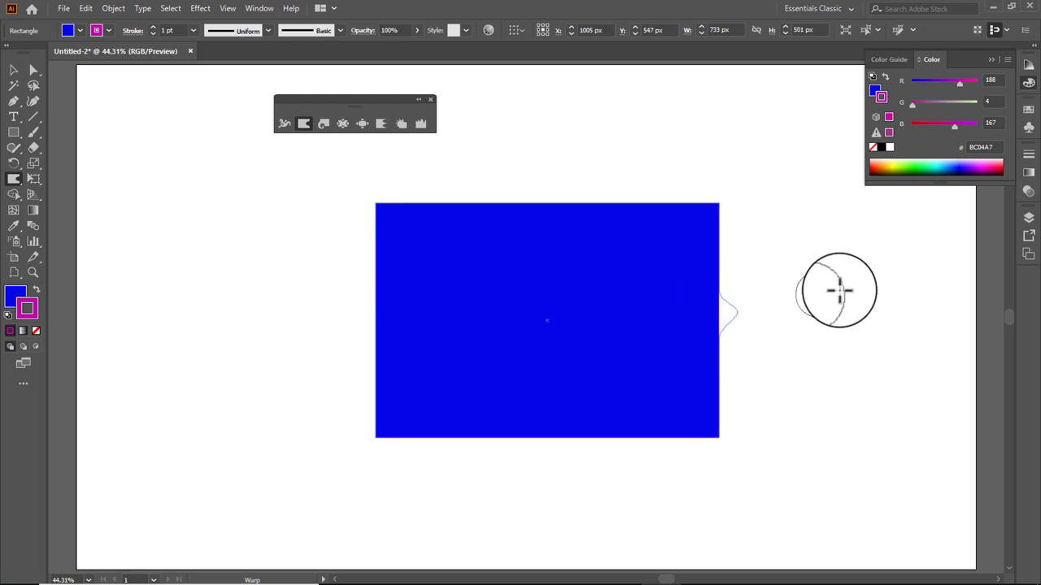
Warp the right edge out into a long curved tail sweeping up to the right.
left_click_drag(687, 322, 774, 291)
mouse_move(728, 318)
left_mouse_down()
mouse_move(766, 284)
mouse_move(782, 293)
mouse_move(805, 282)
left_mouse_up()
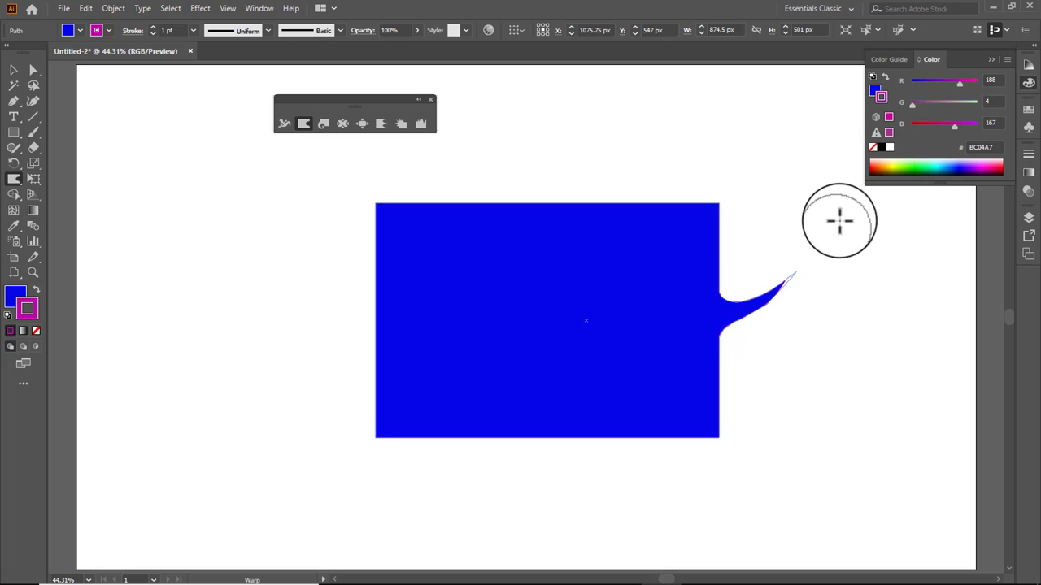
left_click_drag(840, 220, 781, 289)
left_click_drag(817, 257, 838, 233)
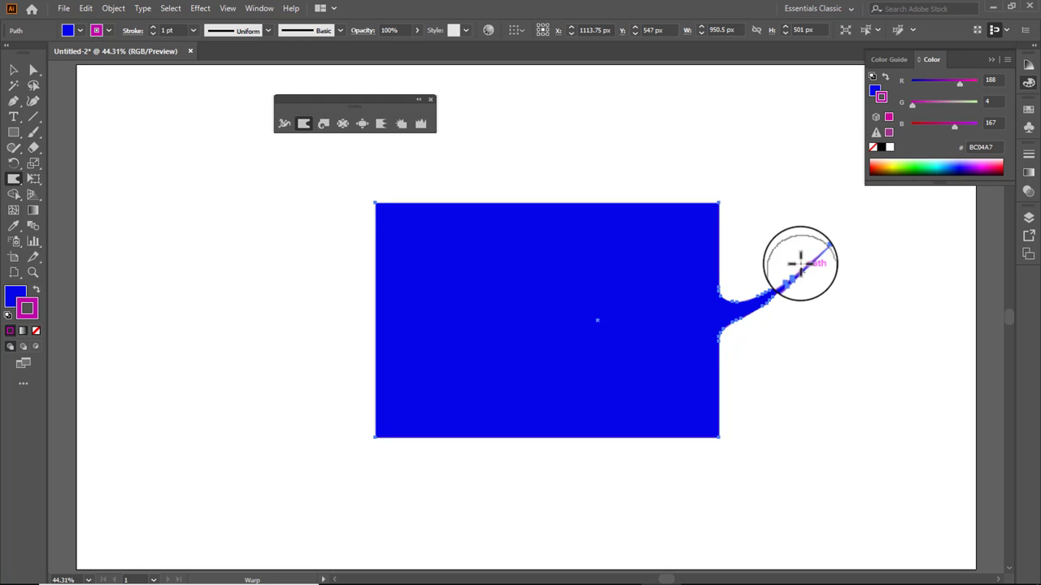
left_click_drag(813, 257, 857, 204)
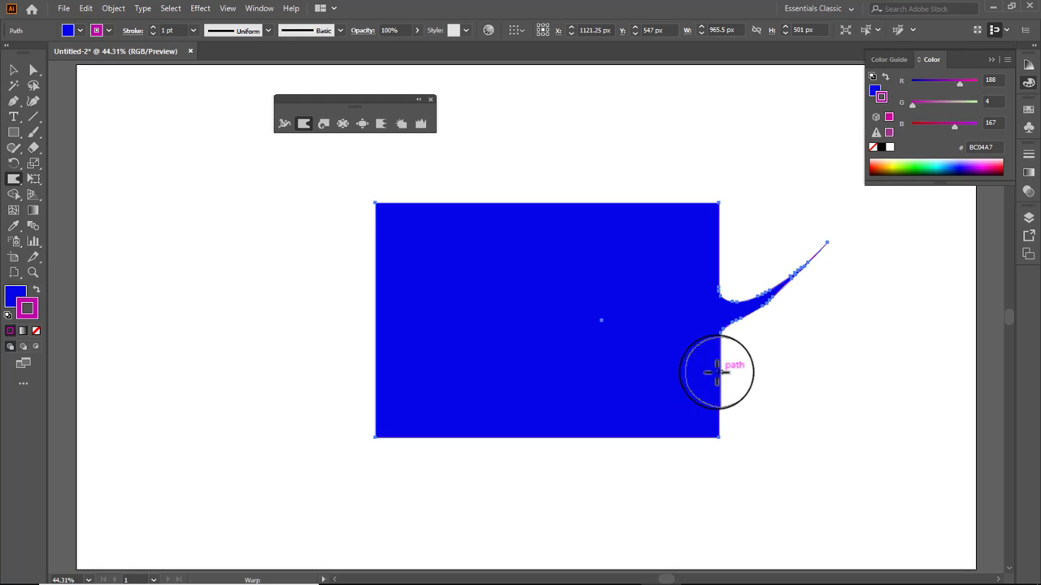
Set the Warp tool's Simplify option to 61 and confirm.
double_click(304, 124)
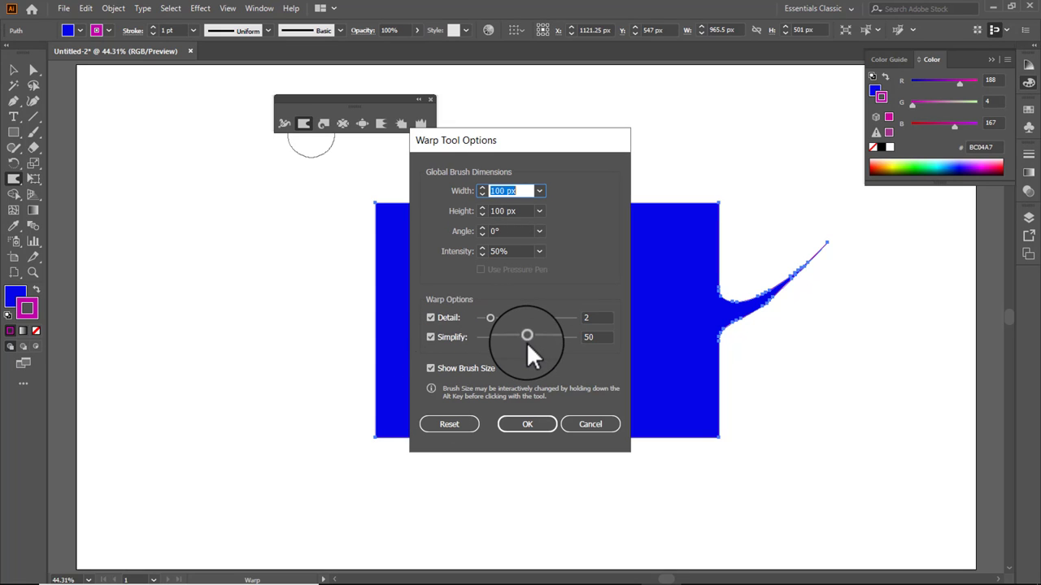
left_click_drag(527, 337, 537, 337)
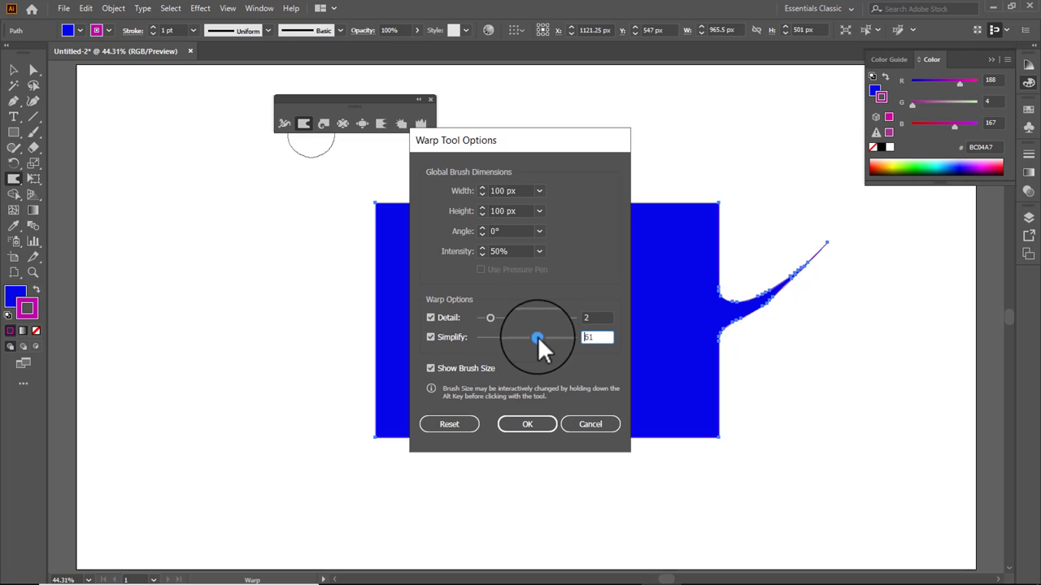
left_click(511, 423)
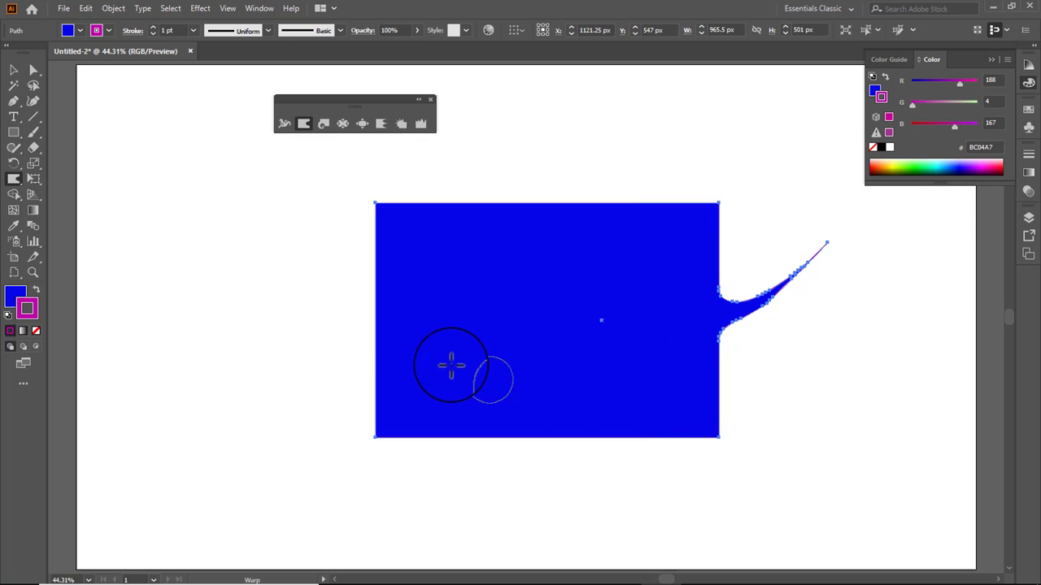
Warp a tall curved spike up from the top edge, then move the shape left and down.
left_click_drag(567, 229, 598, 163)
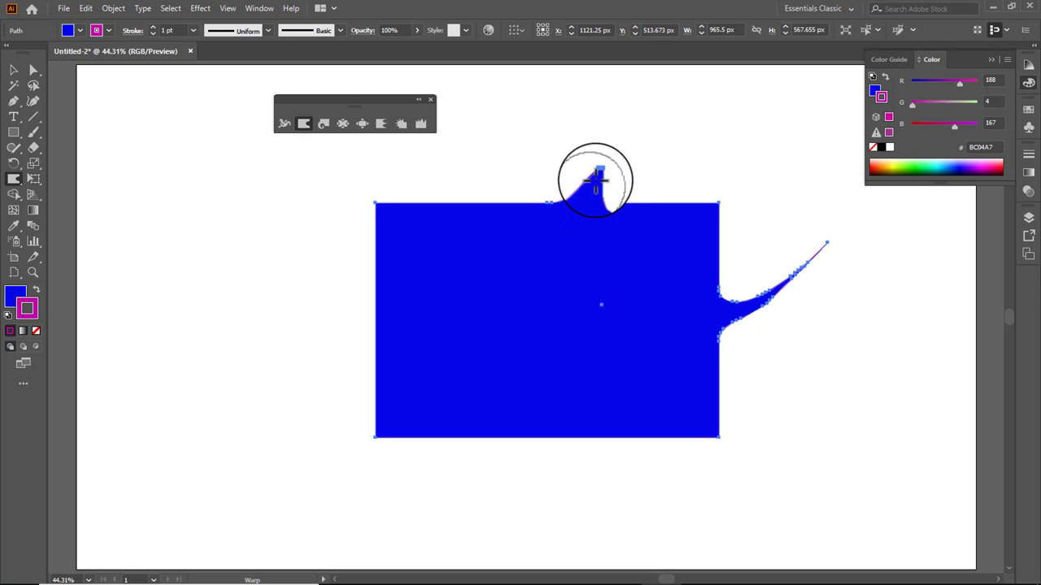
left_click_drag(600, 157, 618, 97)
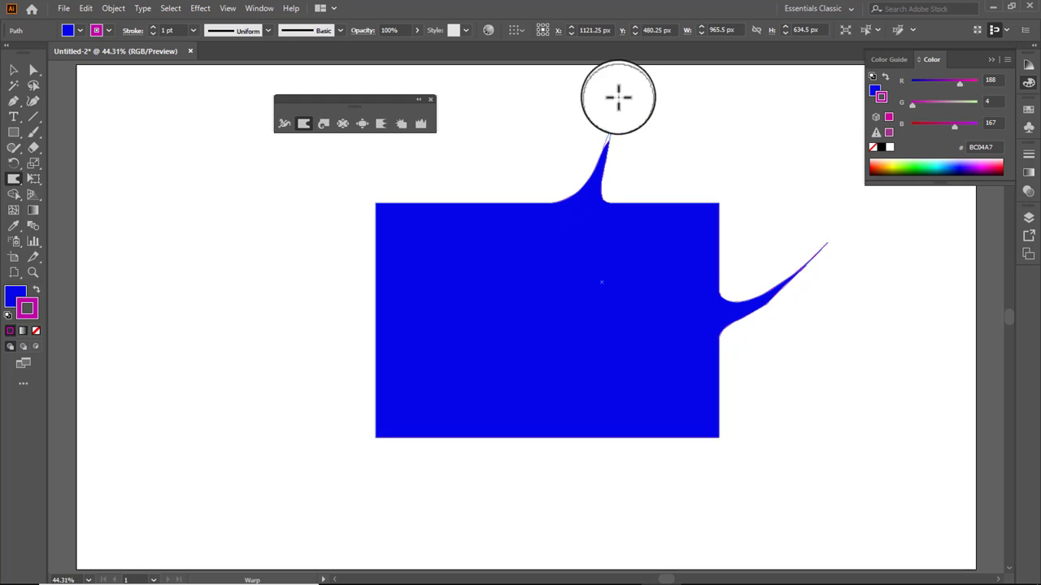
left_click_drag(609, 144, 626, 96)
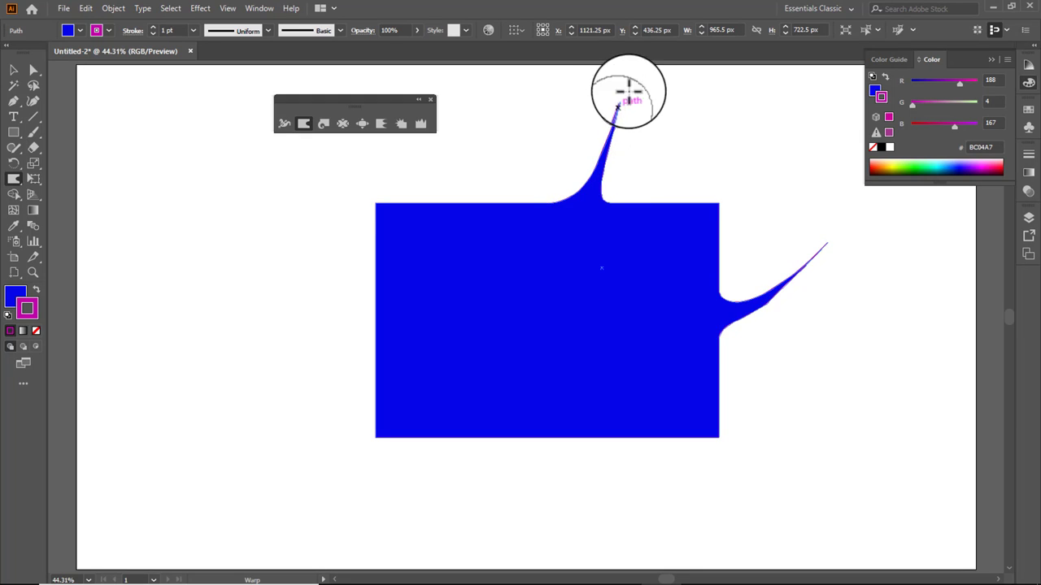
left_click(13, 70)
left_click_drag(611, 278, 371, 332)
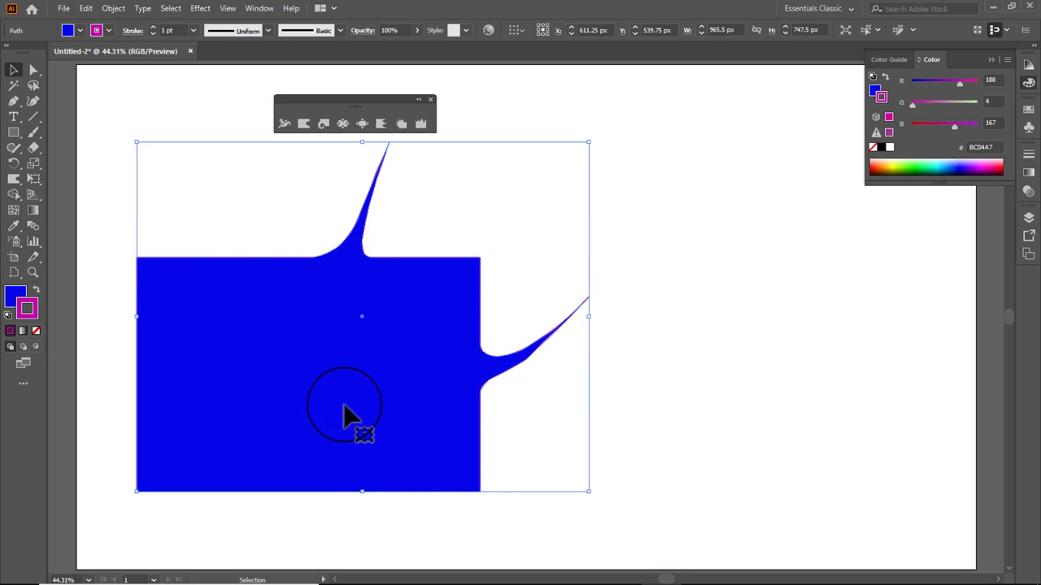
Twirl the right and top spike tips into spirals, then nudge the artwork right.
left_click(327, 125)
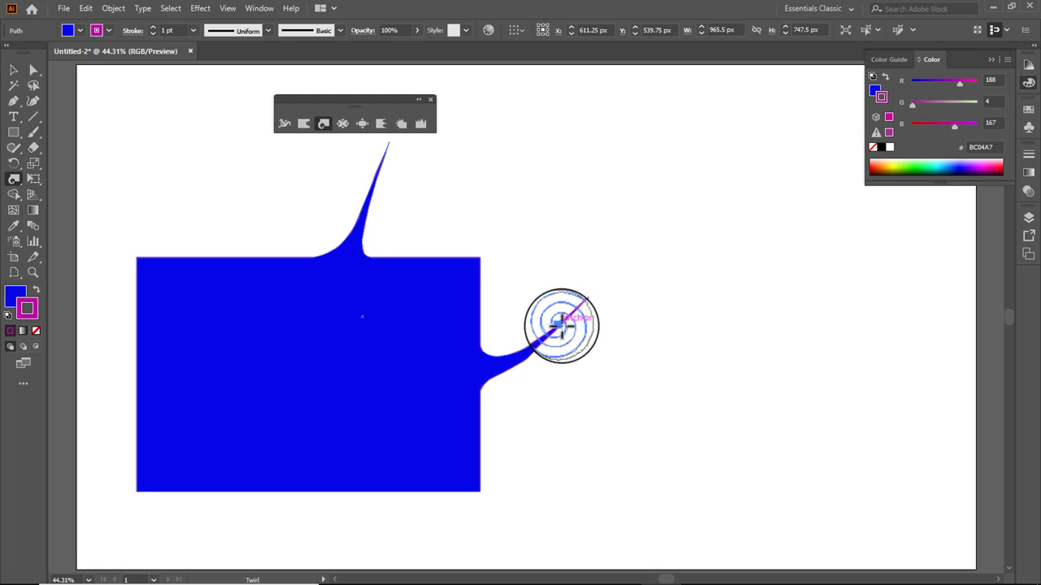
left_click_drag(561, 325, 515, 355)
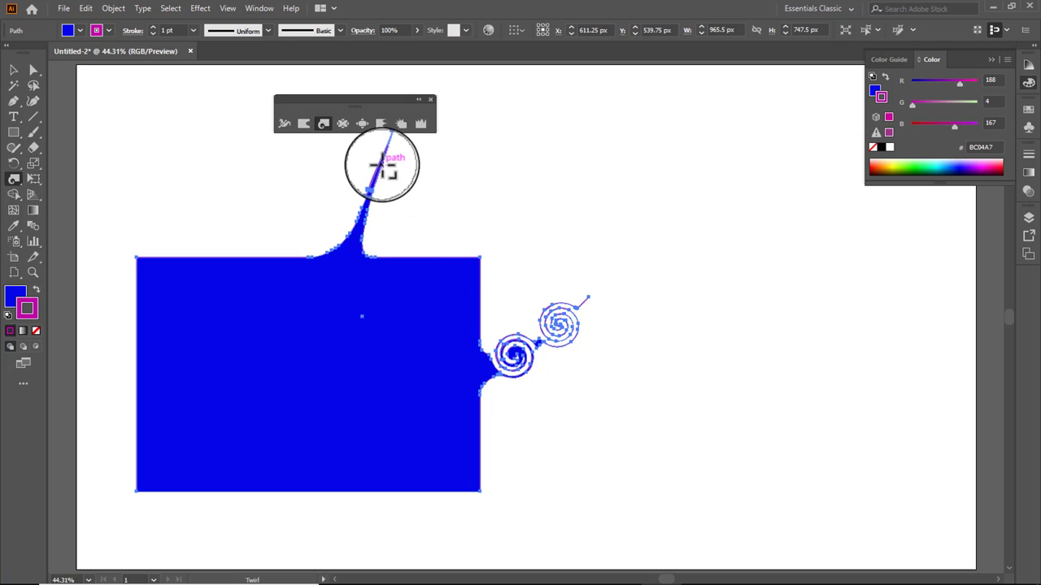
left_click_drag(382, 167, 374, 179)
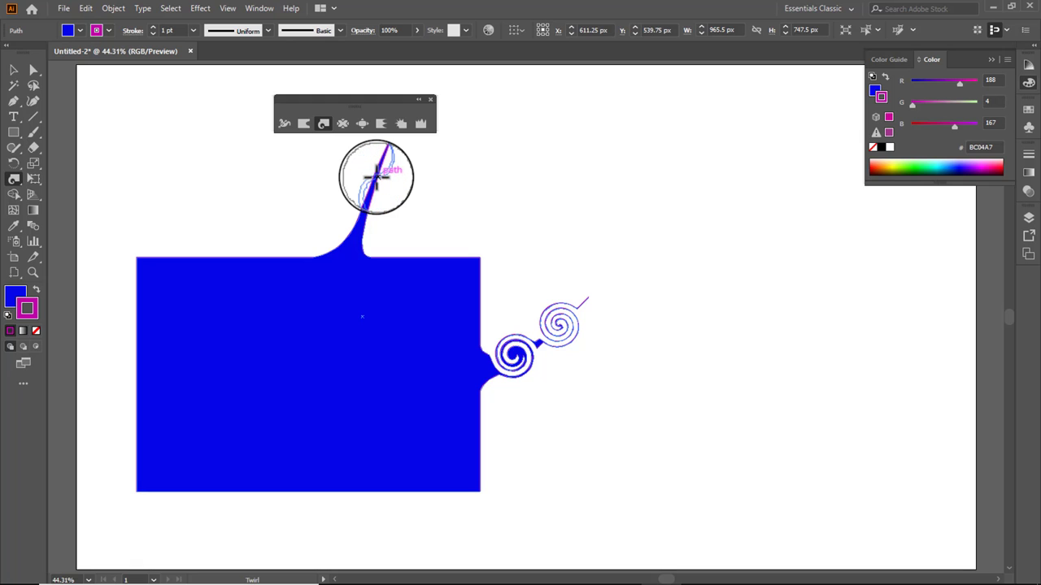
left_click_drag(376, 177, 360, 228)
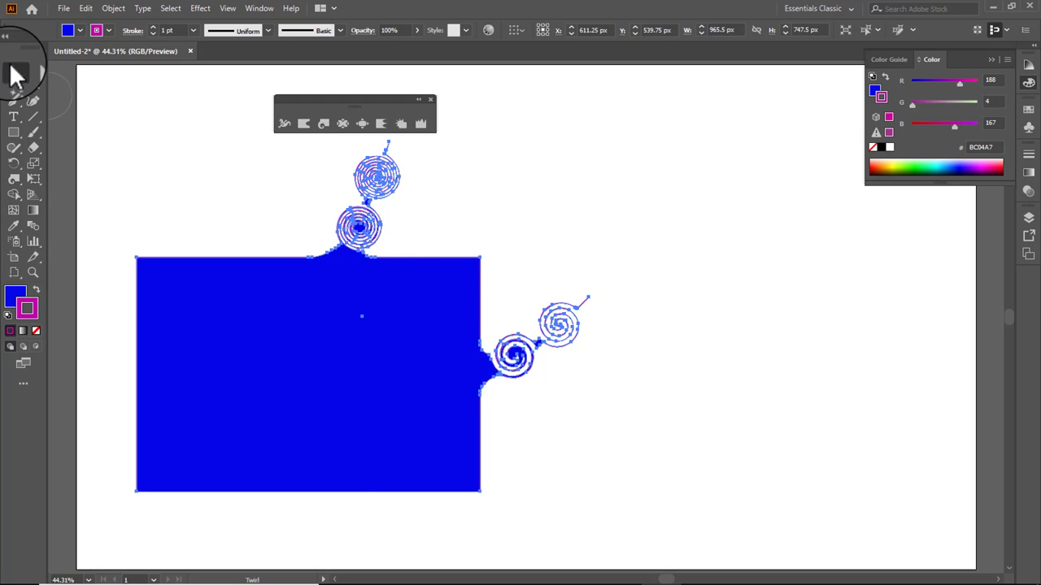
left_click(13, 70)
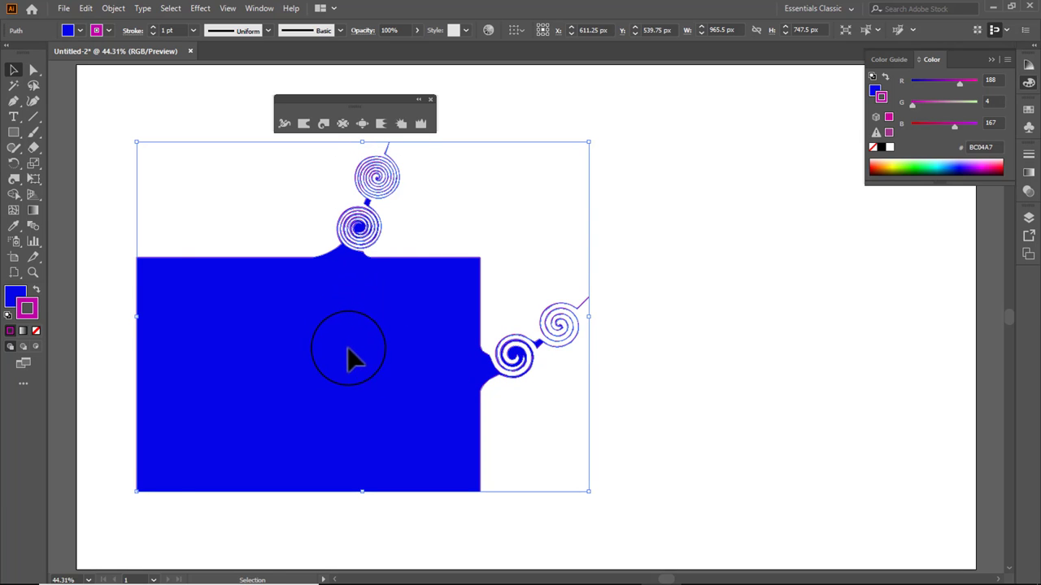
left_click_drag(347, 347, 394, 350)
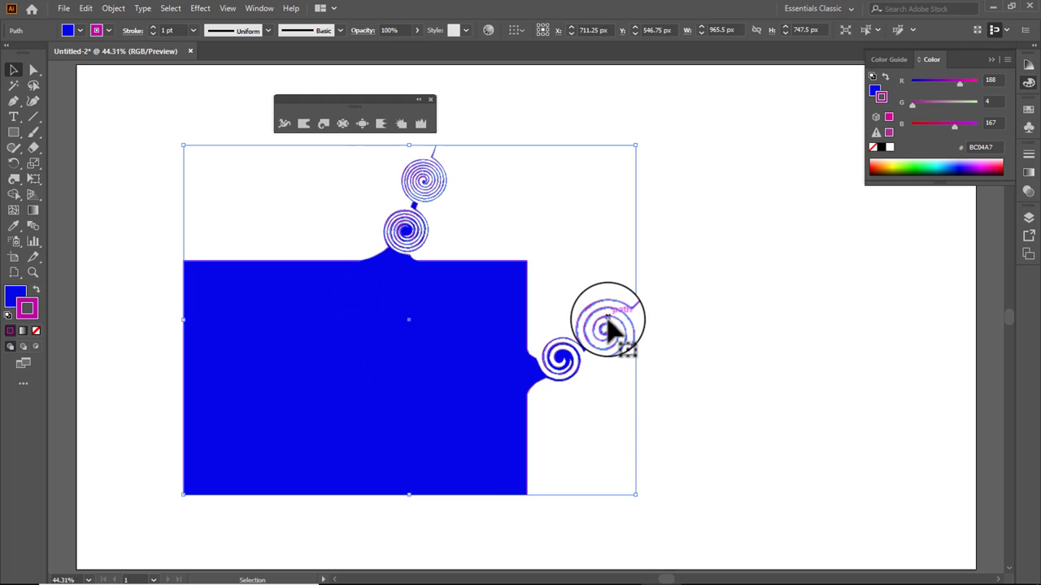
Delete the spiral shape, draw a long horizontal line with an 18 pt stroke, and select it.
key("Delete")
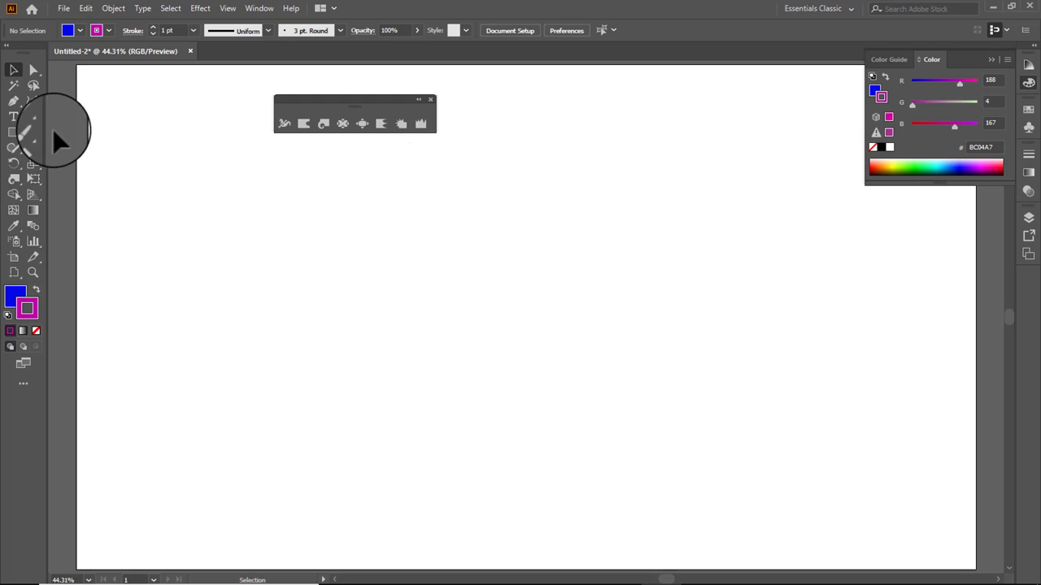
left_click(31, 116)
mouse_move(286, 269)
left_mouse_down()
mouse_move(730, 256)
mouse_move(732, 274)
left_mouse_up()
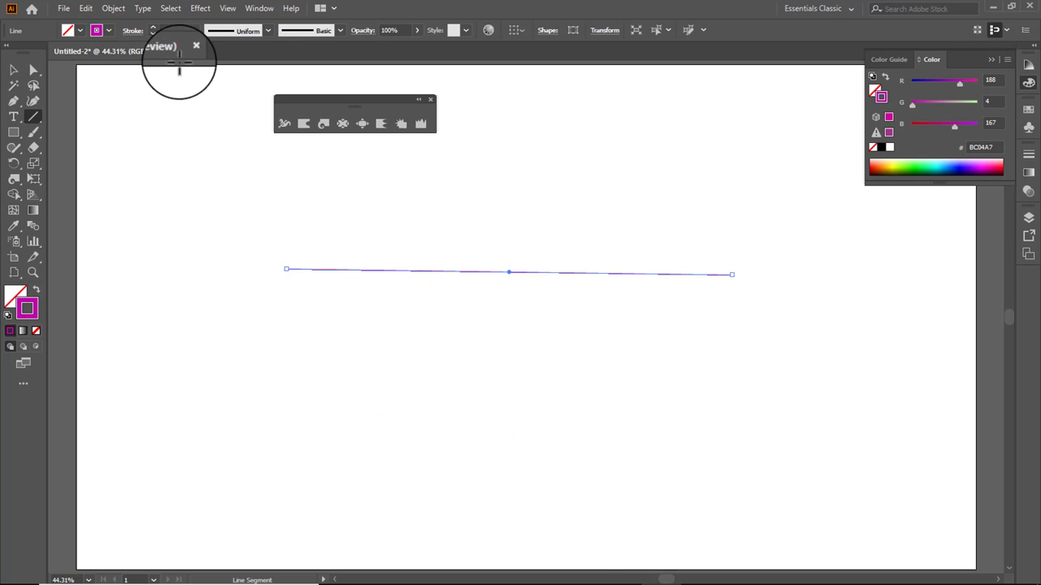
left_click(192, 30)
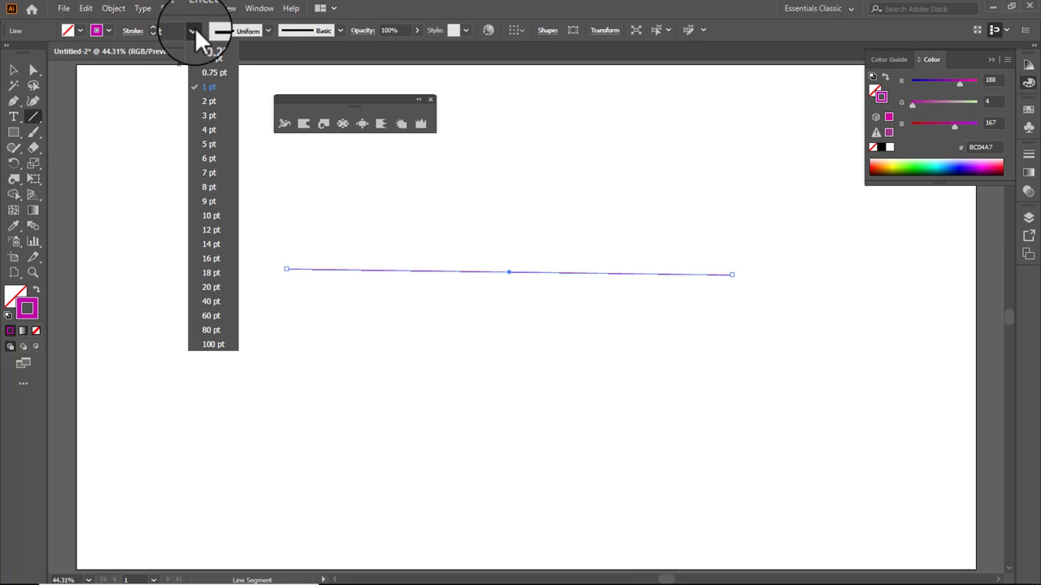
left_click(209, 271)
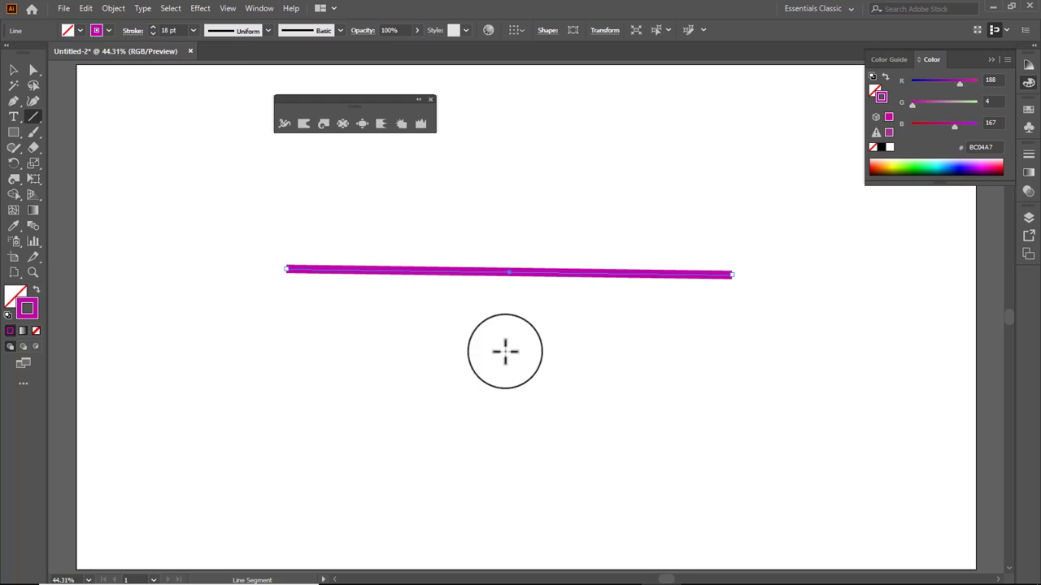
left_click(15, 71)
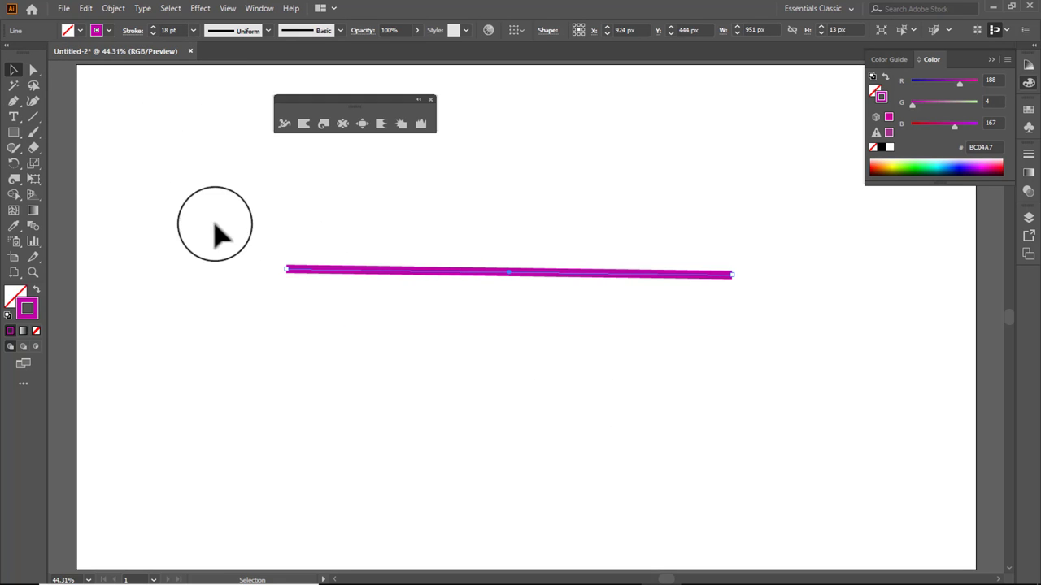
left_click_drag(221, 223, 680, 328)
Twirl five evenly spaced spiral coils along the 18 pt magenta line, then deselect it.
left_click(324, 123)
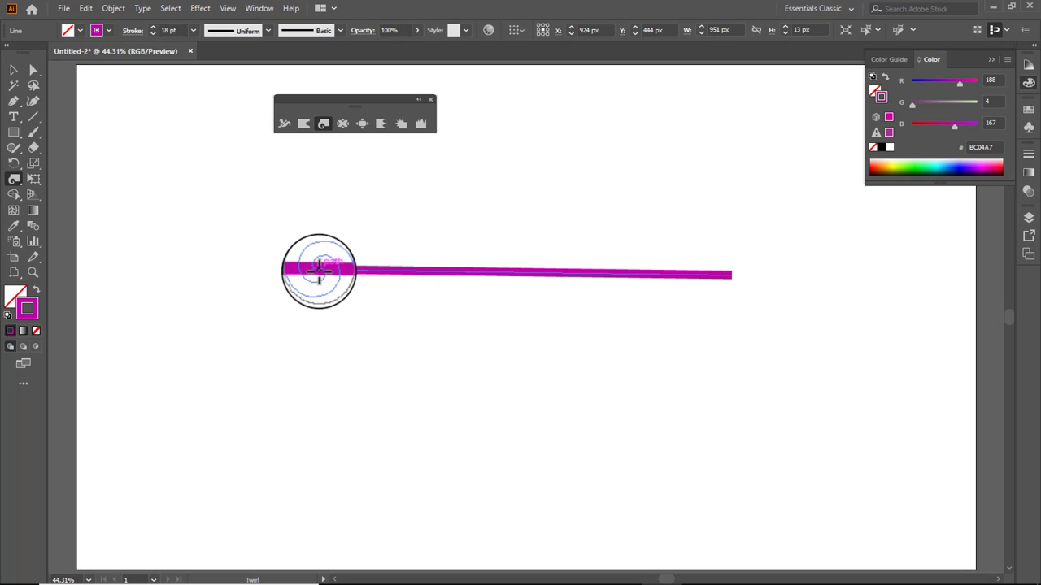
left_click_drag(319, 270, 411, 279)
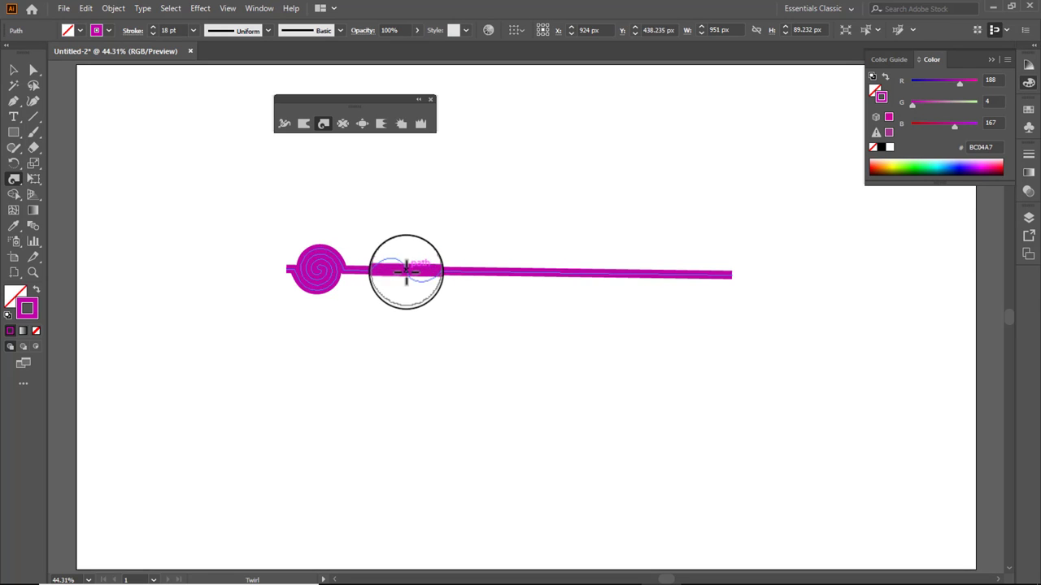
left_click(406, 271)
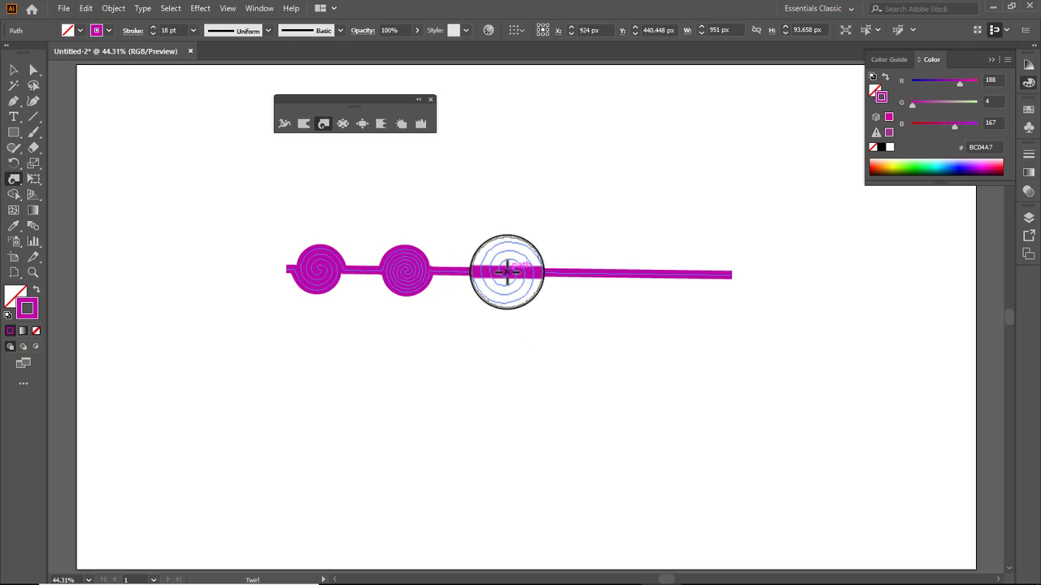
left_click(506, 271)
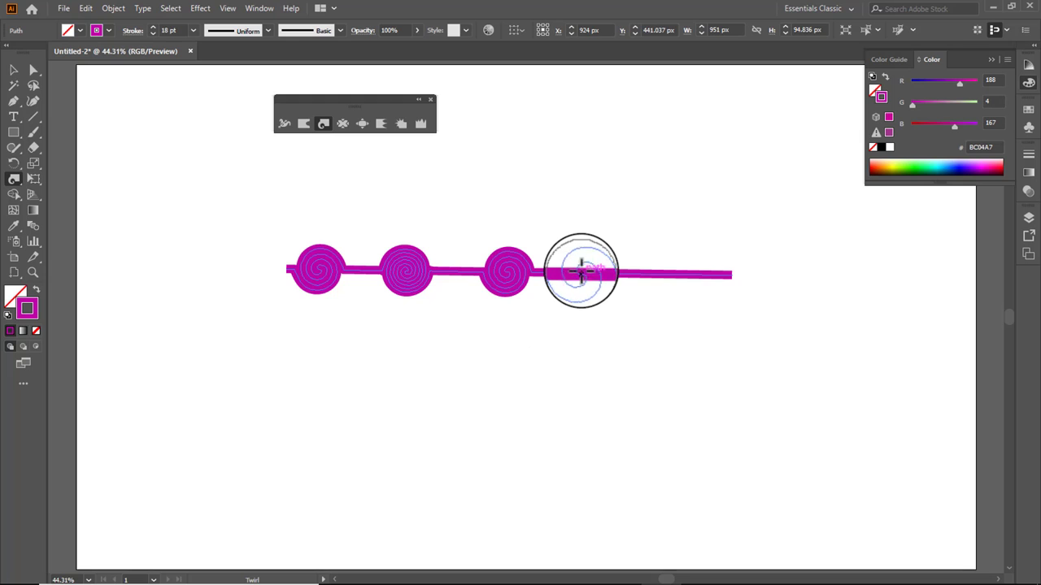
left_click(581, 272)
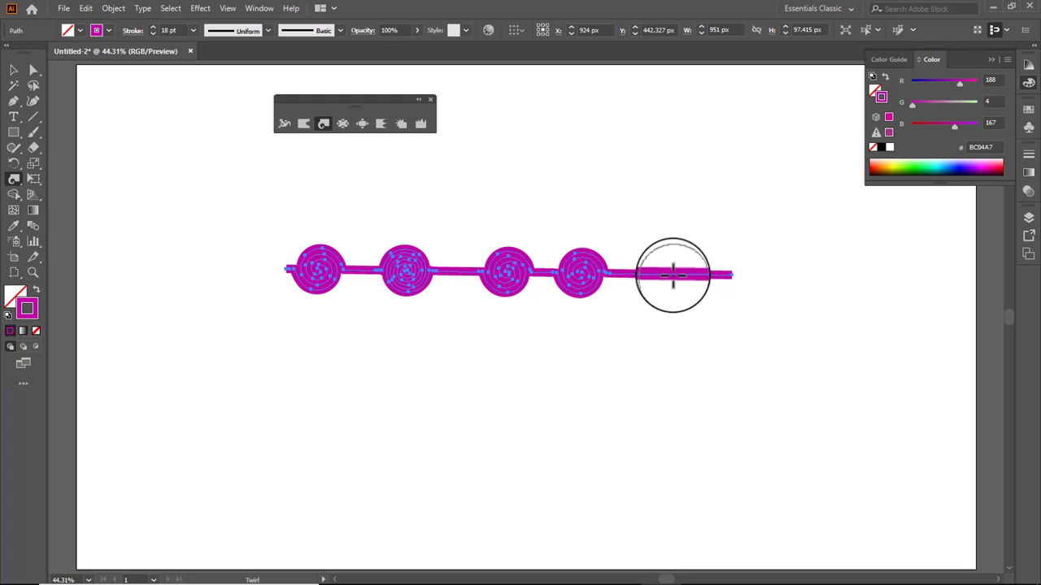
left_click(673, 274)
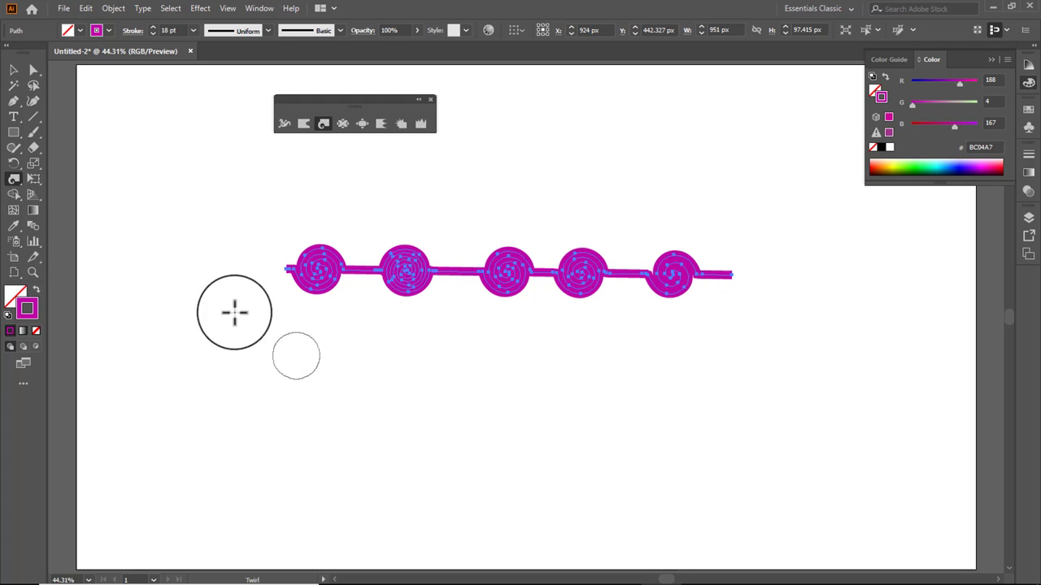
left_click(15, 69)
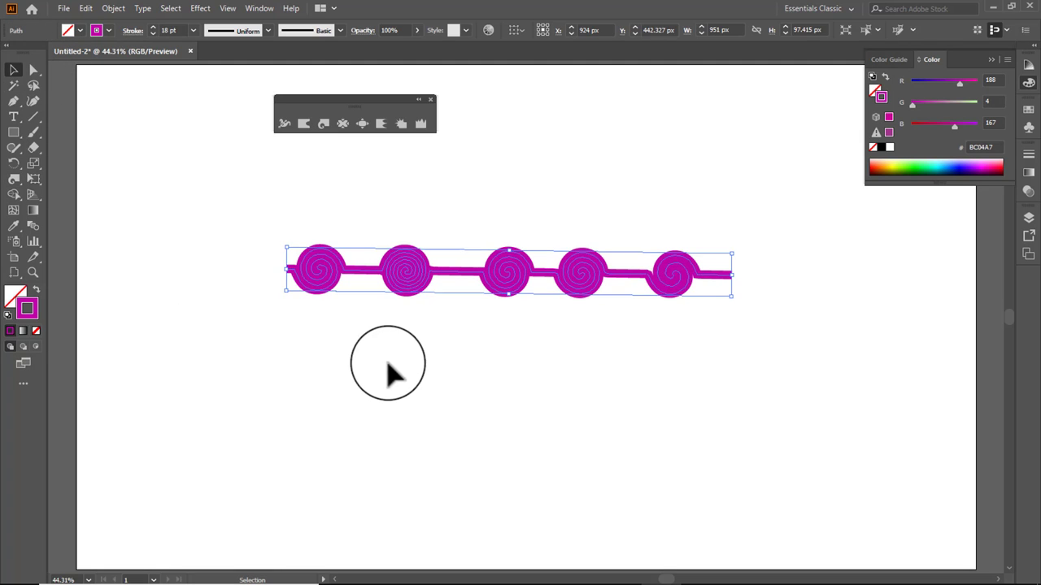
left_click(262, 268)
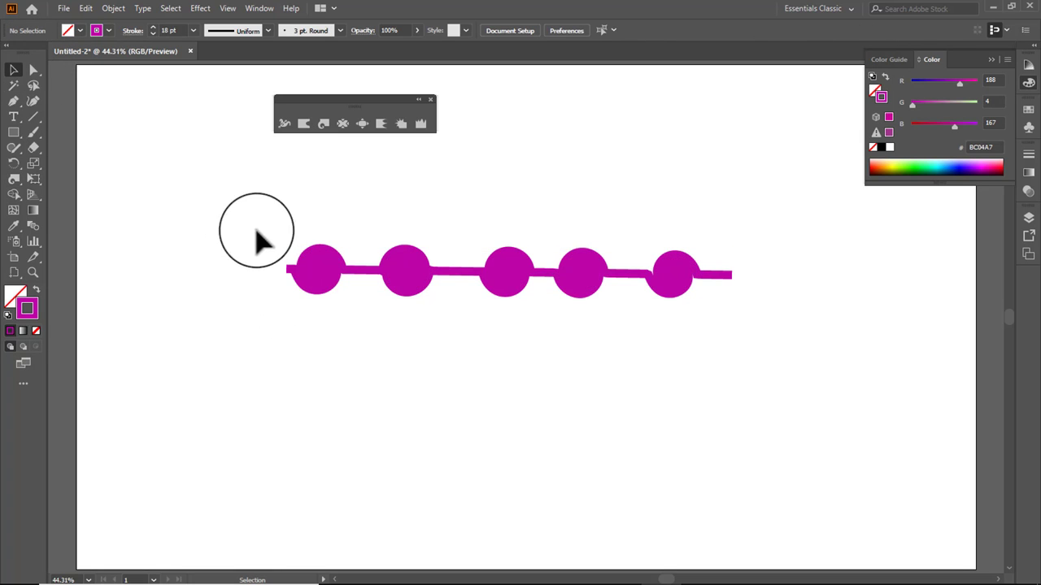
Reduce the spiral line's stroke weight to 7 pt, then 4 pt, and reselect it.
mouse_move(238, 209)
left_mouse_down()
mouse_move(344, 318)
mouse_move(717, 363)
left_mouse_up()
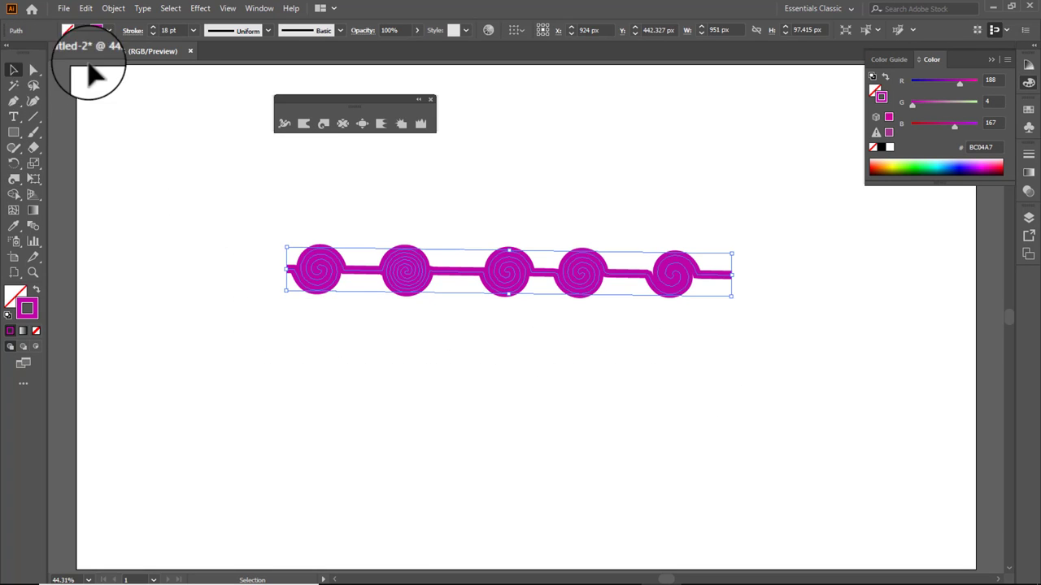
left_click(193, 30)
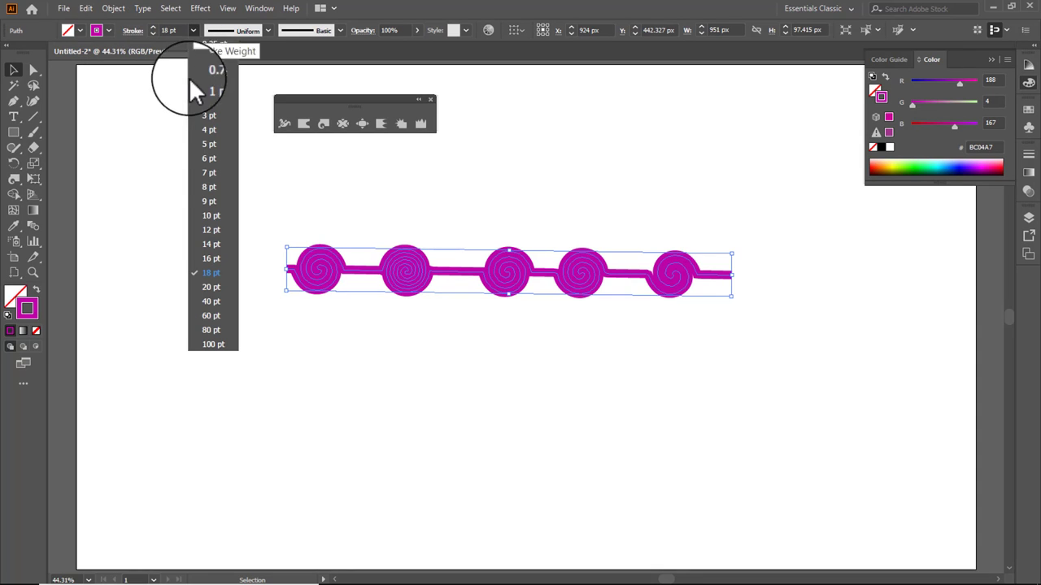
left_click(208, 176)
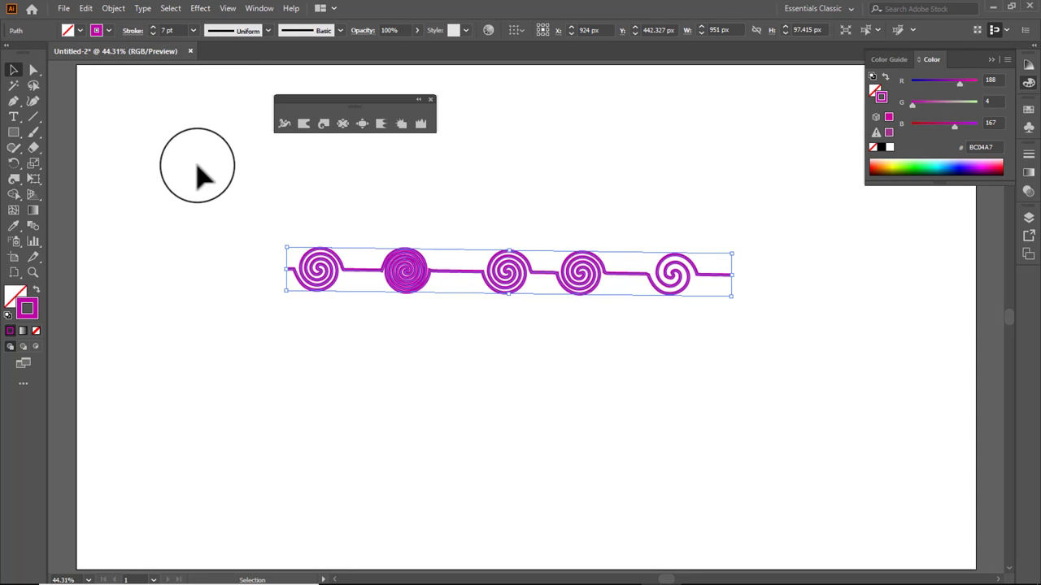
left_click(194, 30)
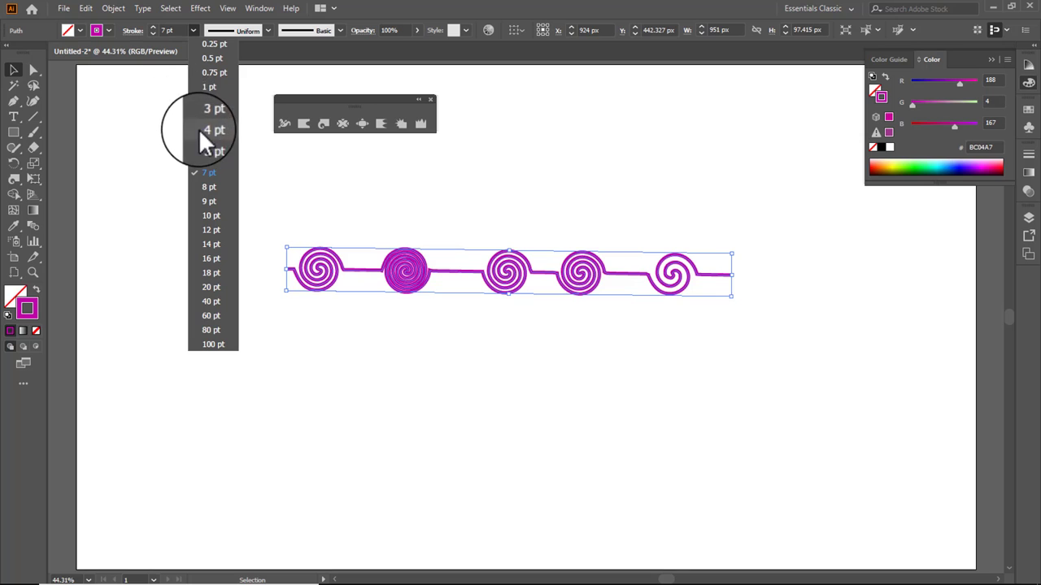
left_click(198, 129)
left_click(484, 350)
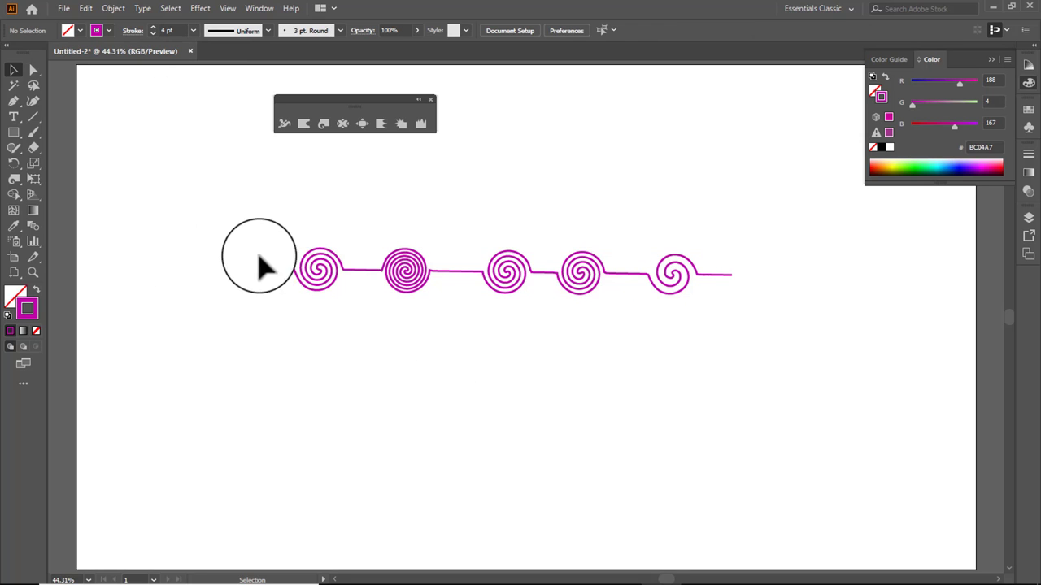
left_click_drag(241, 200, 715, 333)
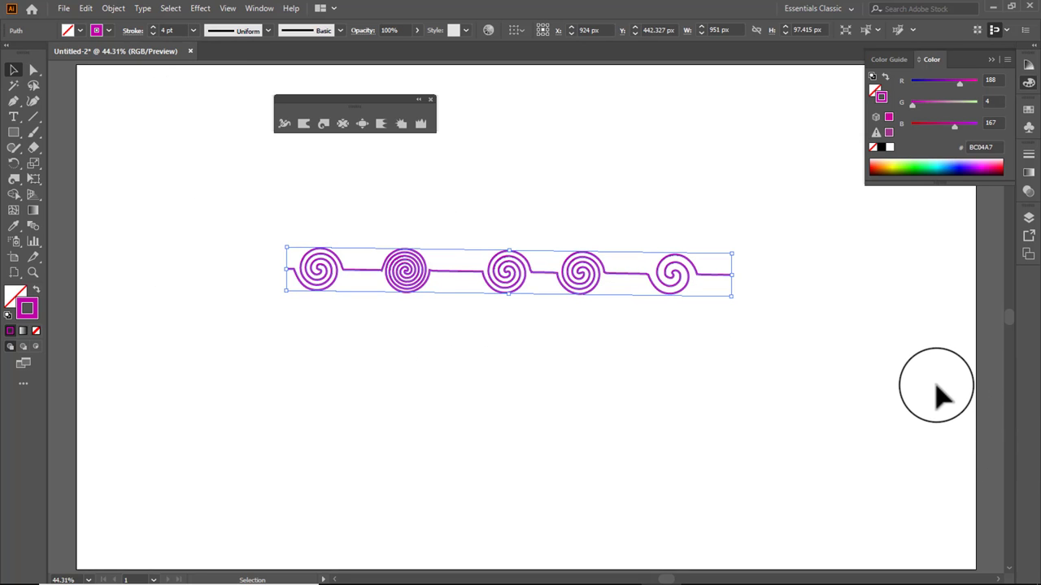
Delete the spiral line and draw a 749 × 481 px rectangle with solid magenta fill and no stroke.
key("Delete")
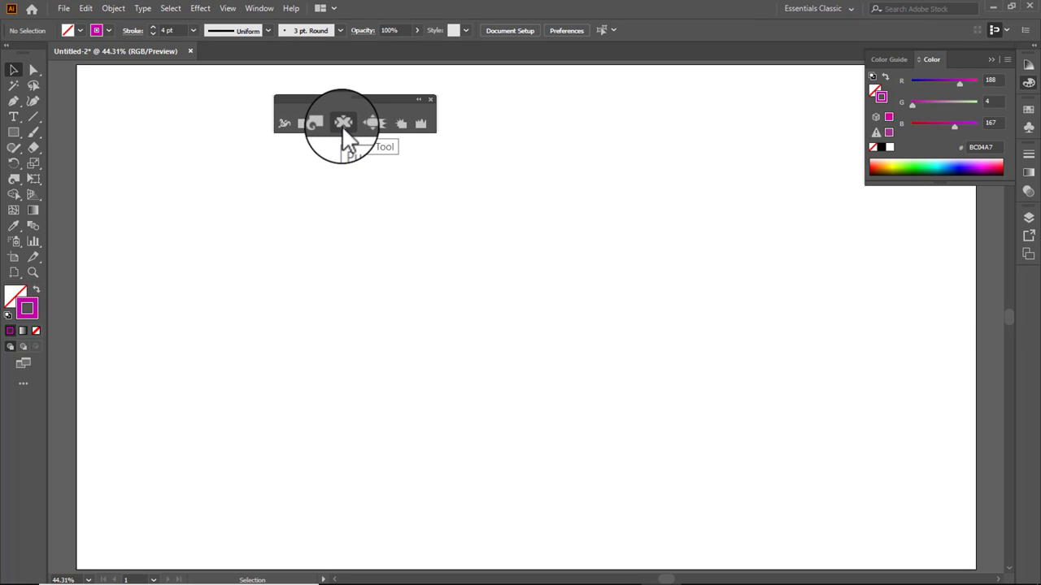
left_click(16, 131)
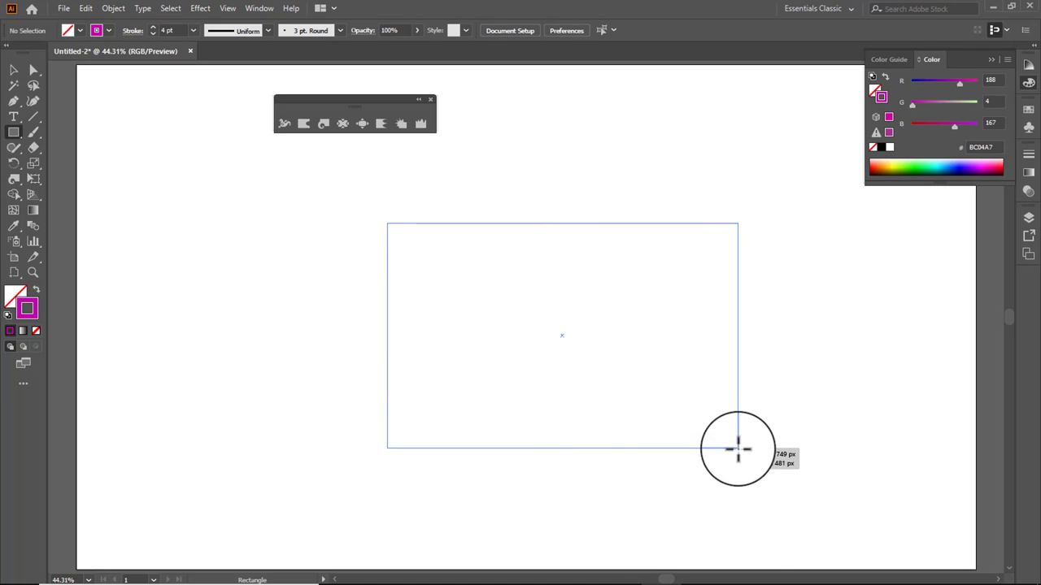
left_click_drag(387, 223, 737, 447)
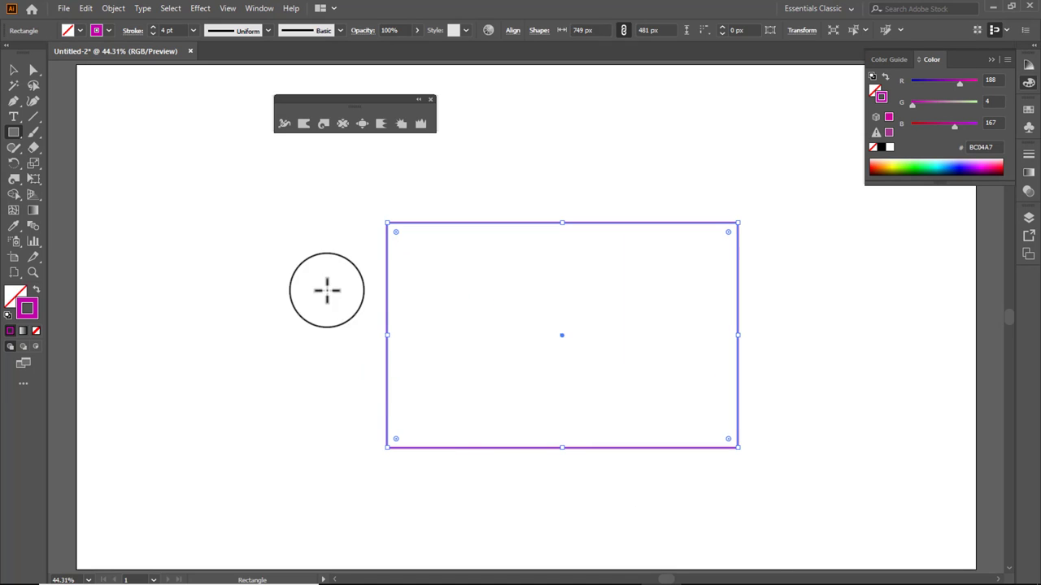
left_click(36, 289)
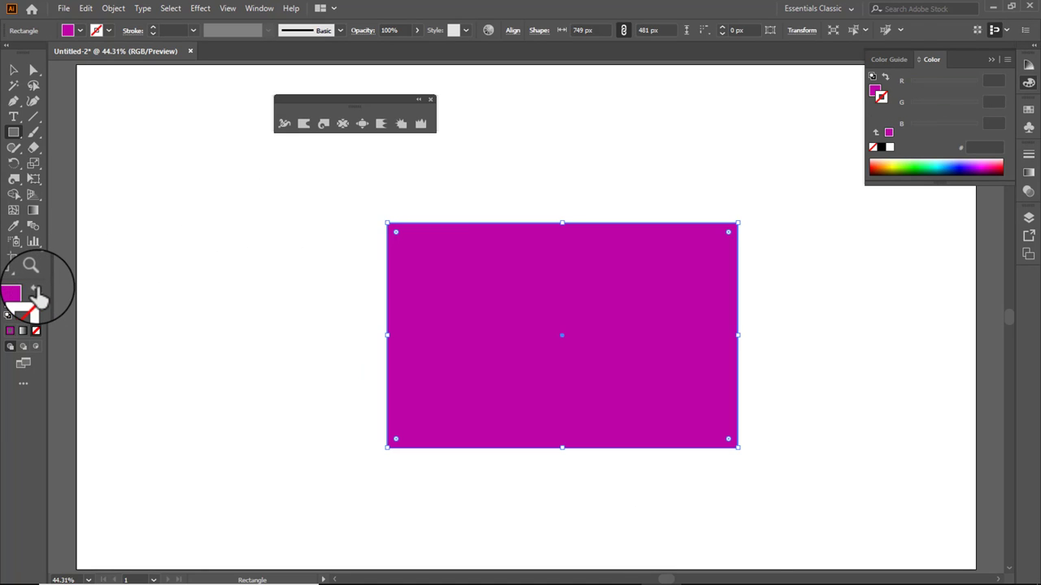
left_click(343, 126)
Pucker the rectangle's left and right edges into pointed inward dents.
left_click_drag(376, 330, 596, 329)
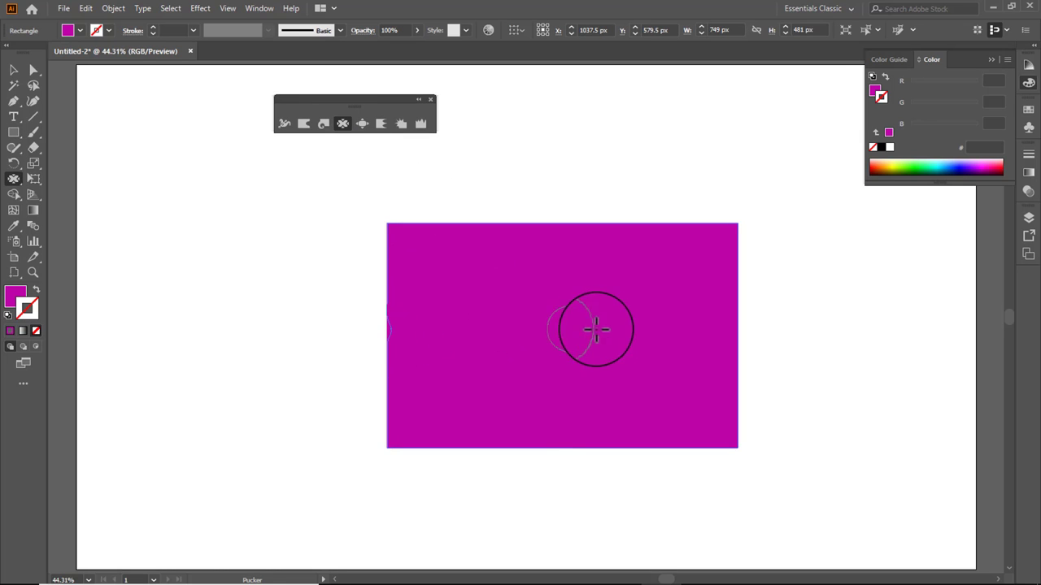
mouse_move(386, 328)
left_mouse_down()
mouse_move(564, 327)
mouse_move(433, 336)
mouse_move(443, 326)
left_mouse_up()
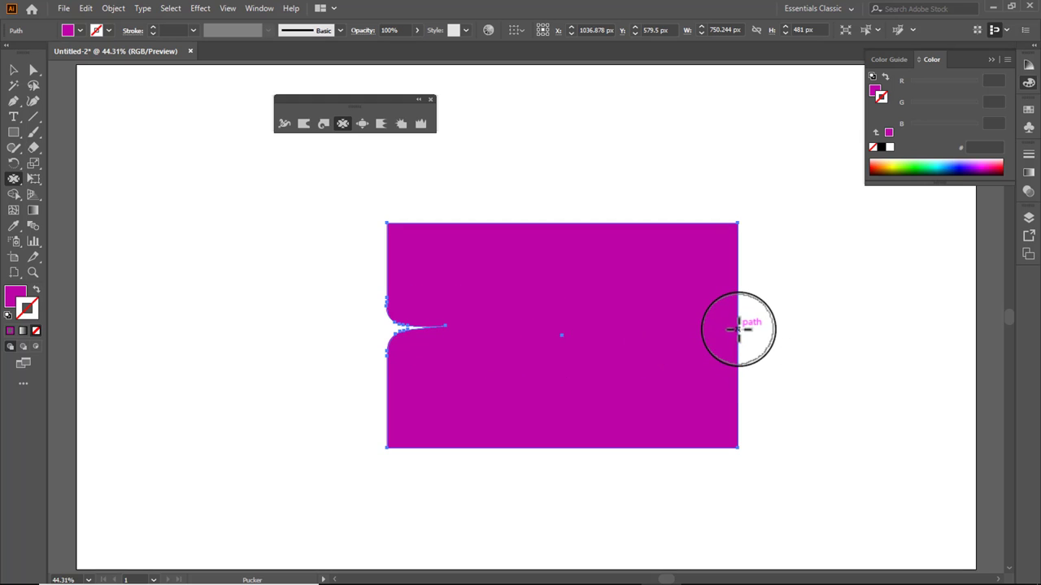
mouse_move(738, 329)
left_mouse_down()
mouse_move(594, 332)
mouse_move(739, 333)
mouse_move(657, 328)
mouse_move(580, 346)
left_mouse_up()
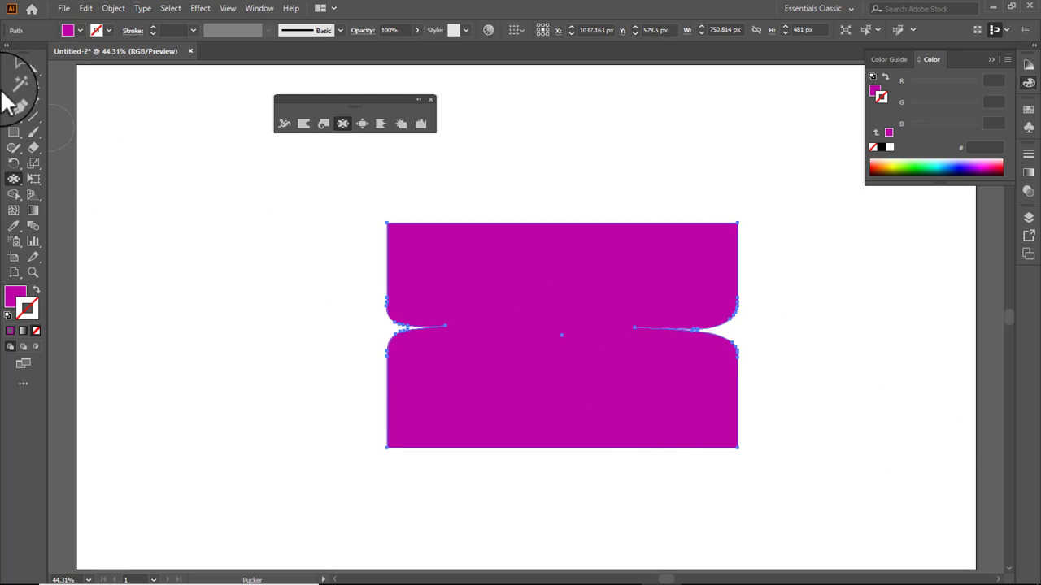
Select the puckered shape and delete it.
left_click(13, 70)
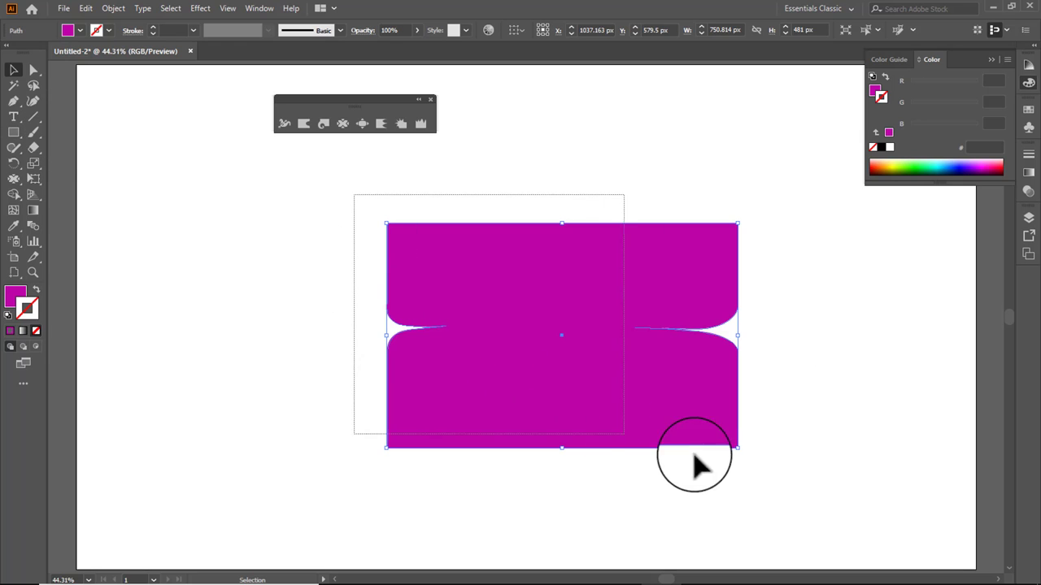
left_click_drag(353, 194, 772, 477)
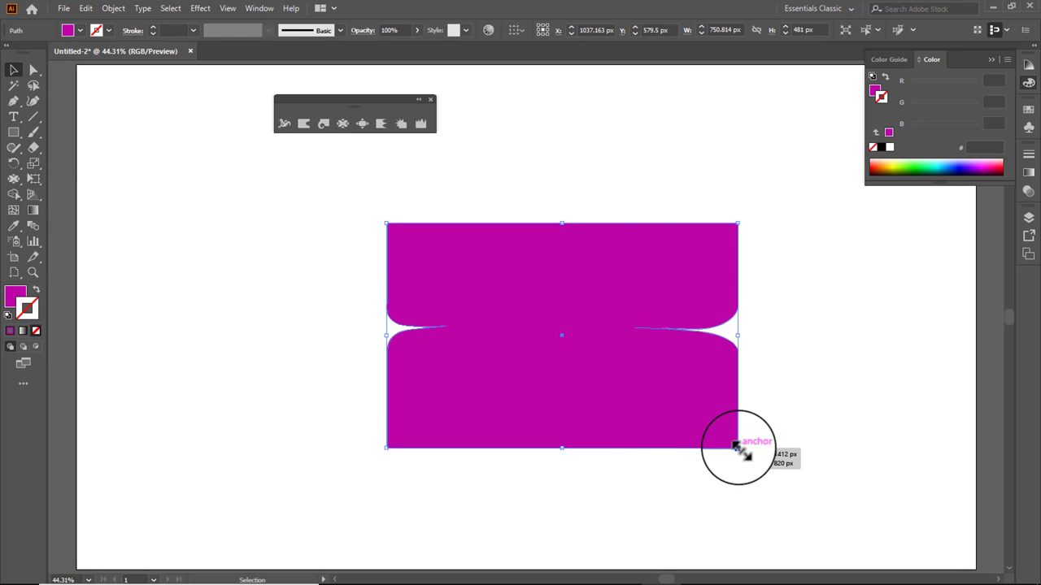
key("Delete")
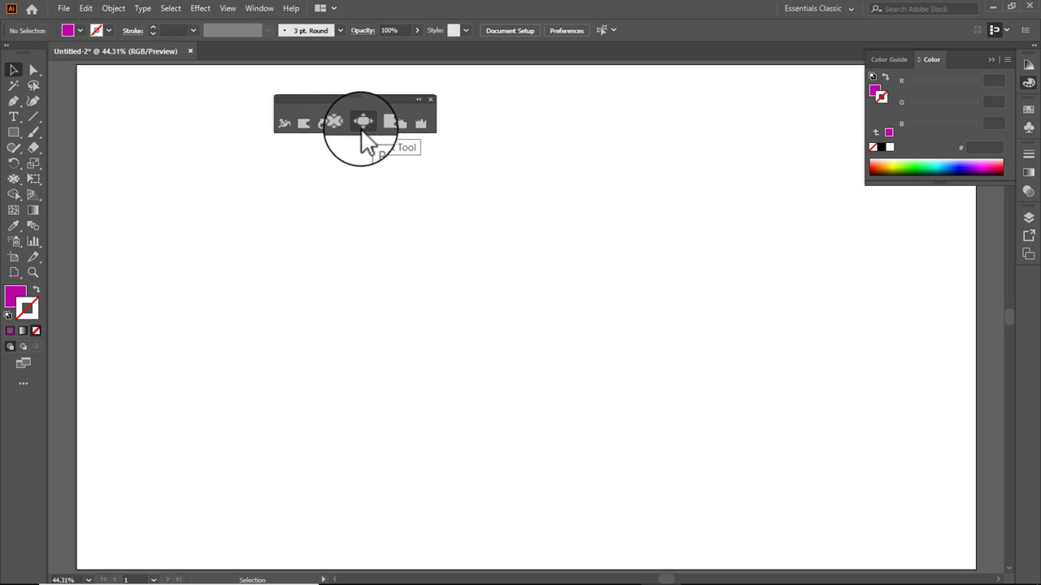
Draw a new magenta rectangle on the artboard.
left_click(361, 127)
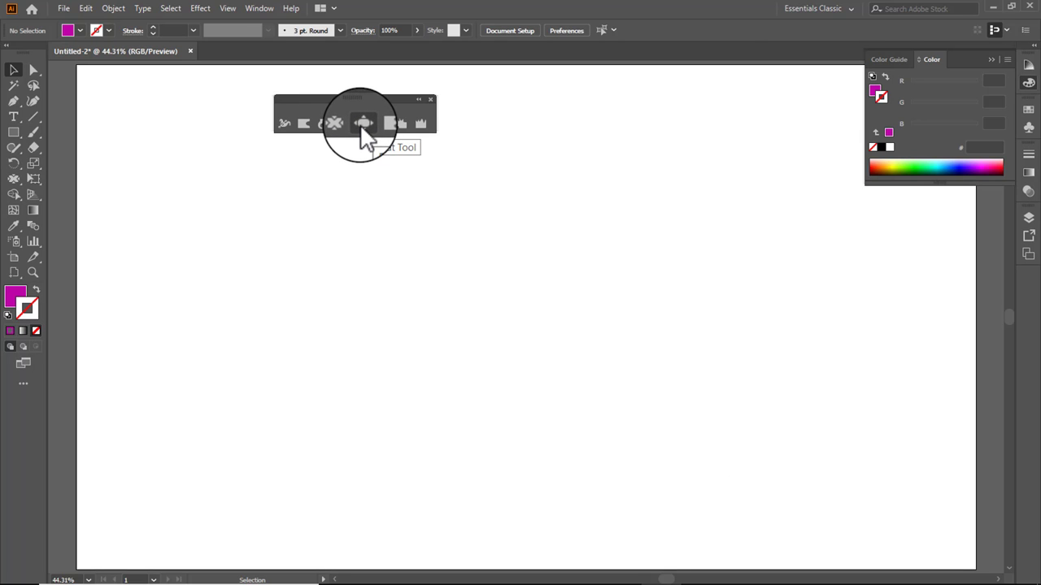
left_click(13, 131)
left_click_drag(451, 202, 754, 446)
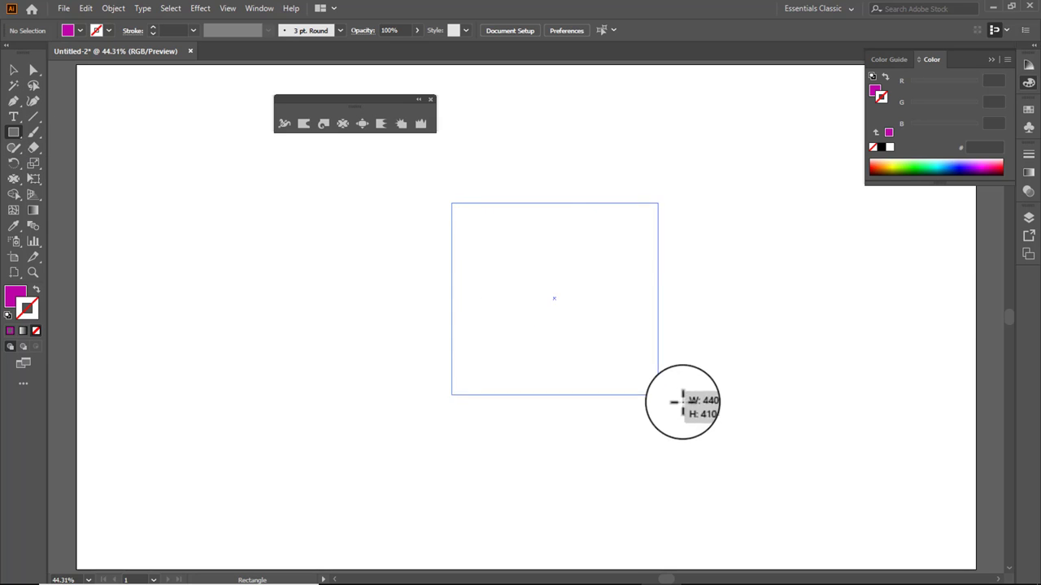
Bloat rounded protrusions out of the rectangle's top, right, bottom and left edges.
left_click(362, 125)
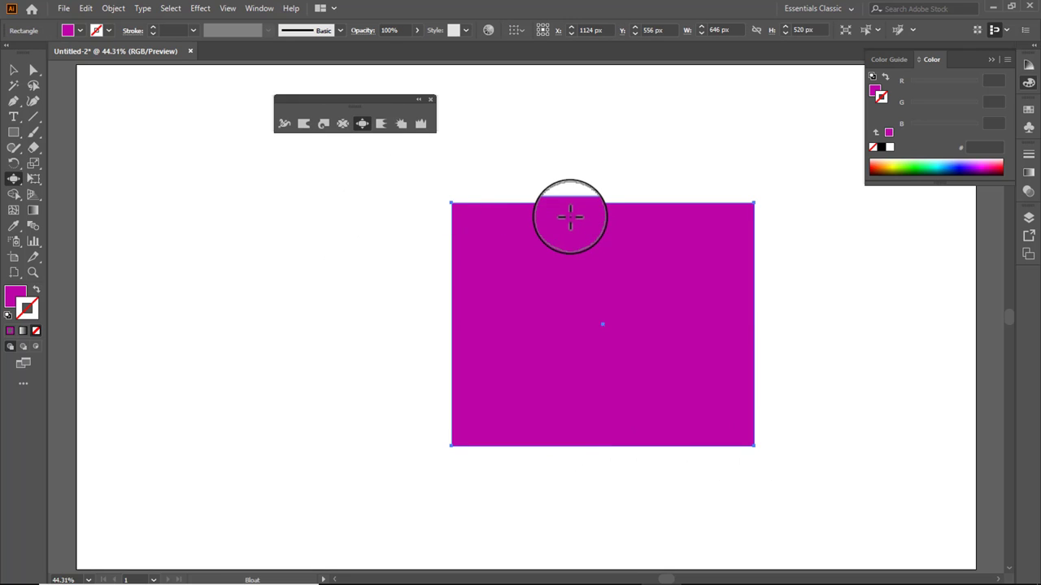
mouse_move(570, 209)
left_mouse_down()
mouse_move(572, 248)
mouse_move(581, 146)
left_mouse_up()
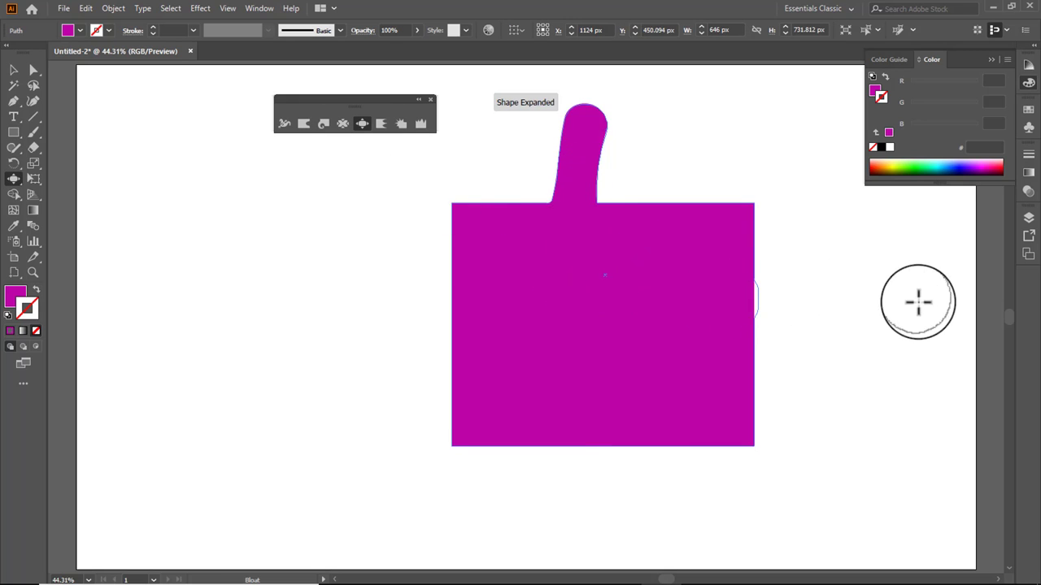
mouse_move(754, 305)
left_mouse_down()
mouse_move(856, 303)
mouse_move(849, 309)
left_mouse_up()
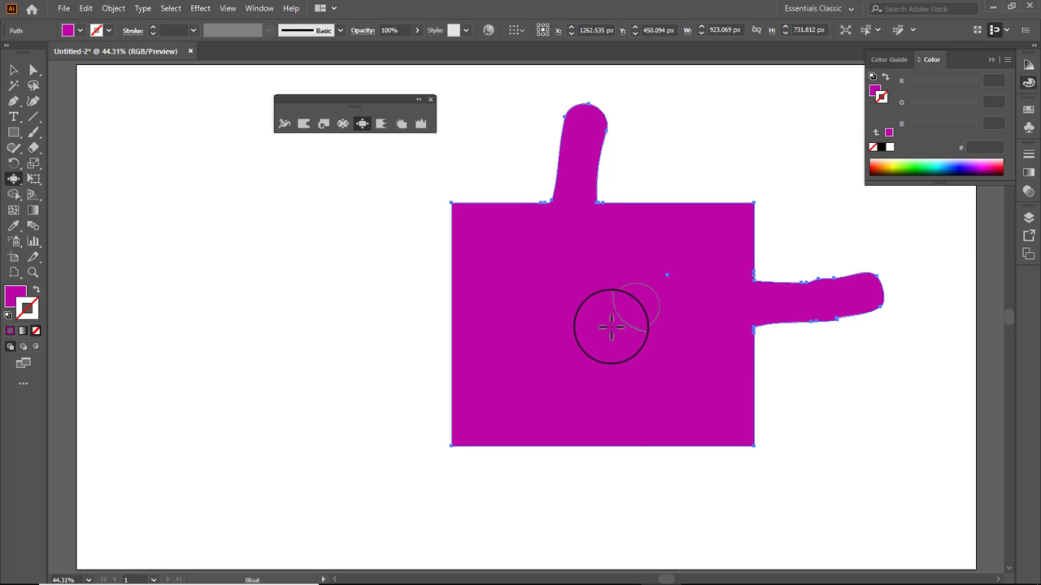
left_click_drag(591, 377, 613, 502)
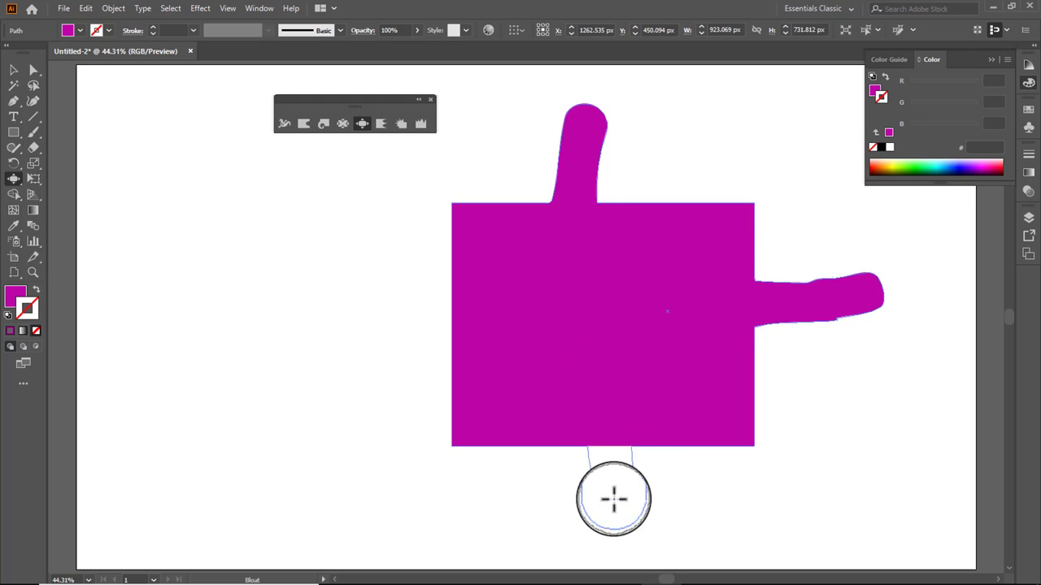
mouse_move(453, 336)
left_mouse_down()
mouse_move(362, 331)
mouse_move(459, 347)
mouse_move(415, 327)
mouse_move(344, 325)
mouse_move(425, 325)
mouse_move(315, 323)
mouse_move(483, 428)
left_mouse_up()
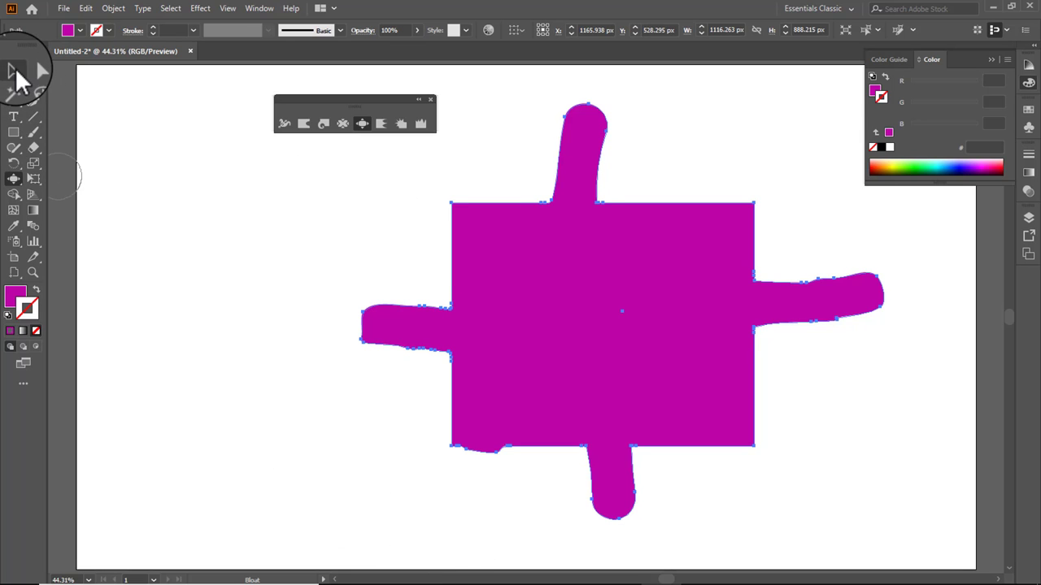
left_click(13, 70)
Delete the bloated shape and draw a fresh magenta rectangle.
key("Delete")
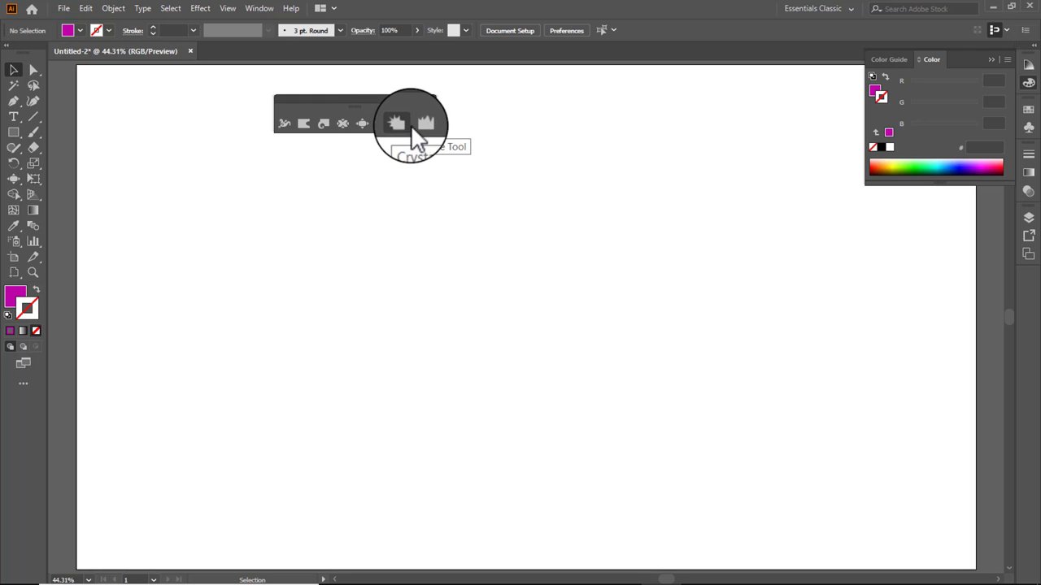
left_click(17, 133)
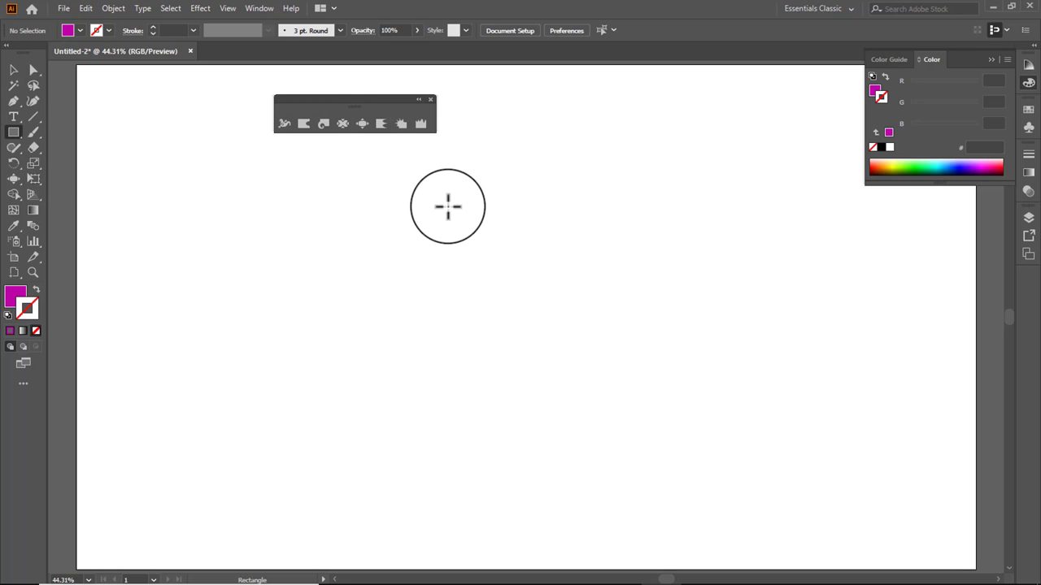
left_click_drag(448, 206, 770, 466)
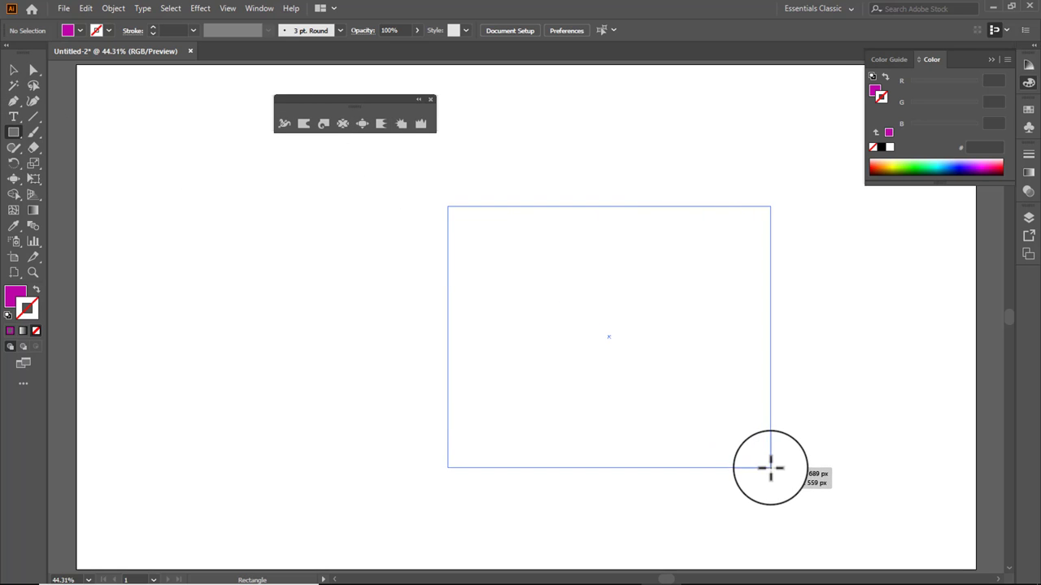
Scallop the rectangle's right, top and bottom edges and its corners into wavy outlines.
left_click(382, 123)
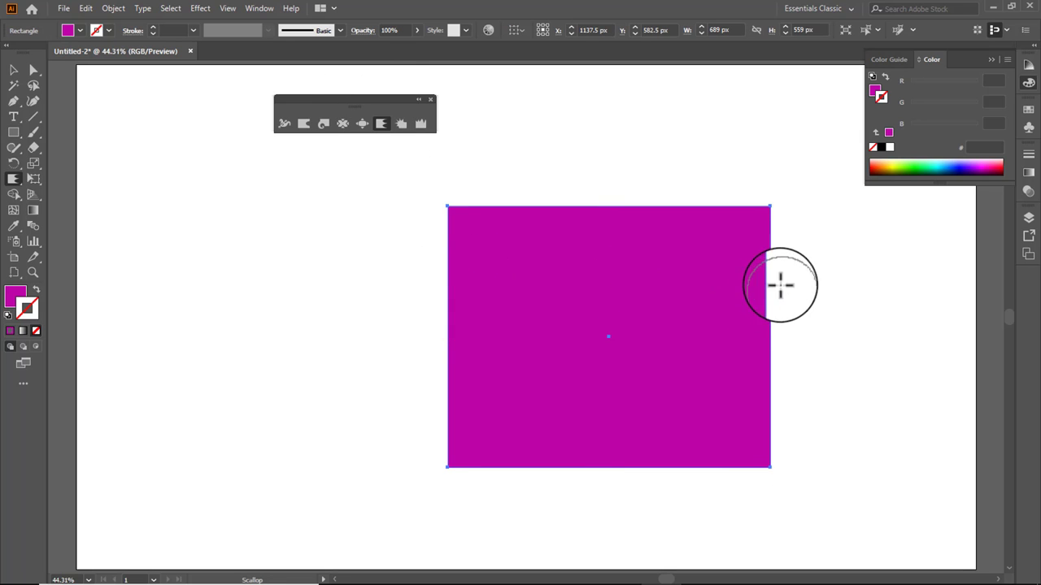
left_click_drag(769, 262, 773, 291)
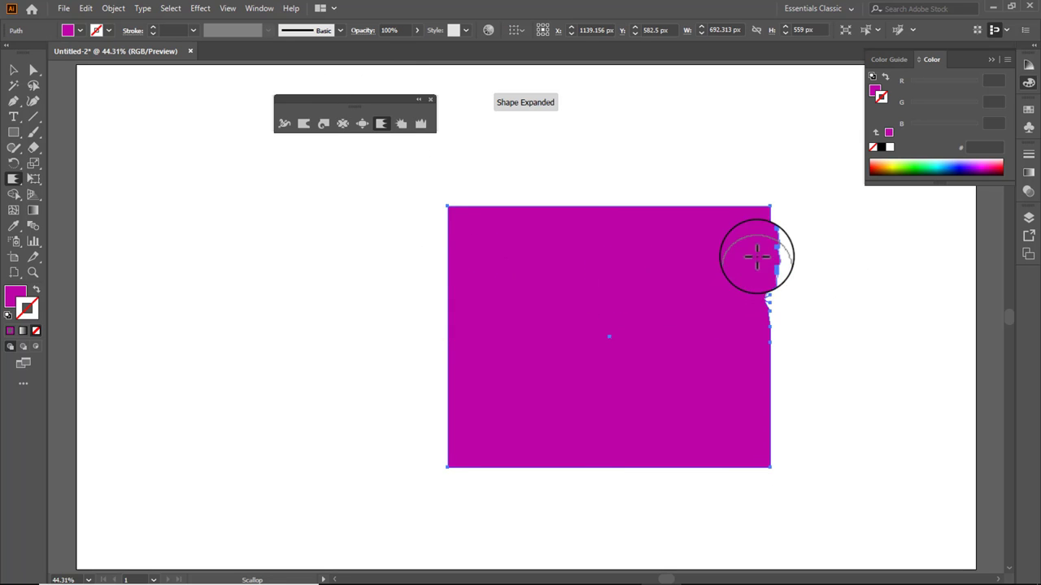
left_click_drag(748, 232, 767, 220)
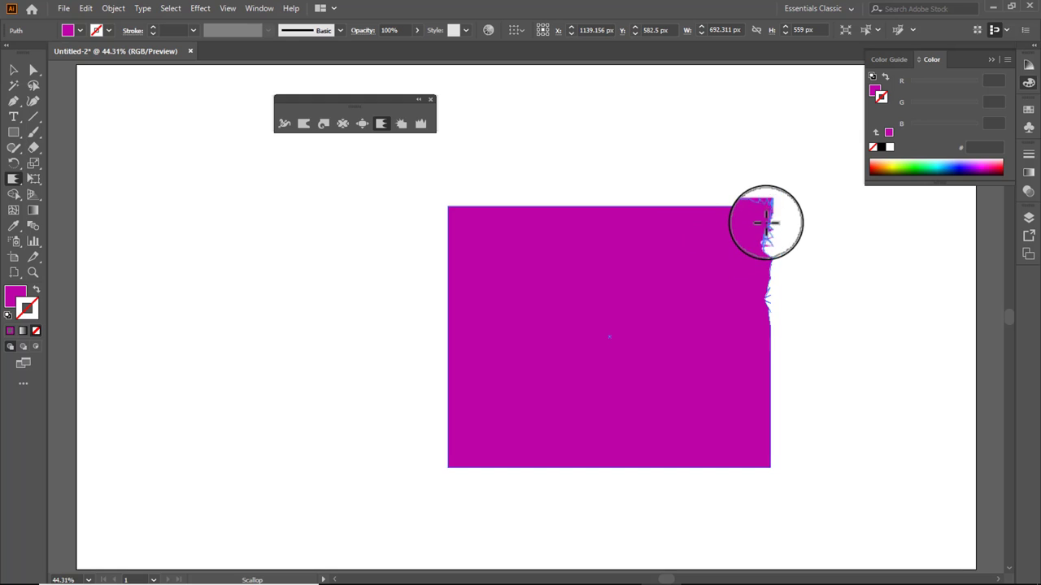
mouse_move(696, 237)
left_mouse_down()
mouse_move(458, 239)
mouse_move(453, 269)
mouse_move(540, 343)
left_mouse_up()
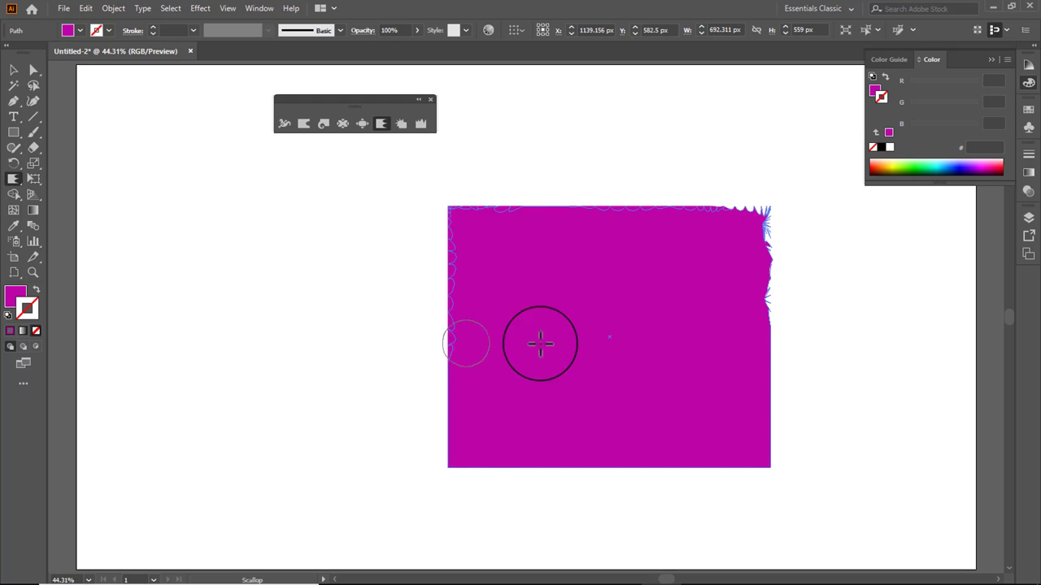
mouse_move(477, 426)
left_mouse_down()
mouse_move(437, 425)
mouse_move(502, 432)
mouse_move(572, 465)
mouse_move(649, 468)
mouse_move(767, 436)
left_mouse_up()
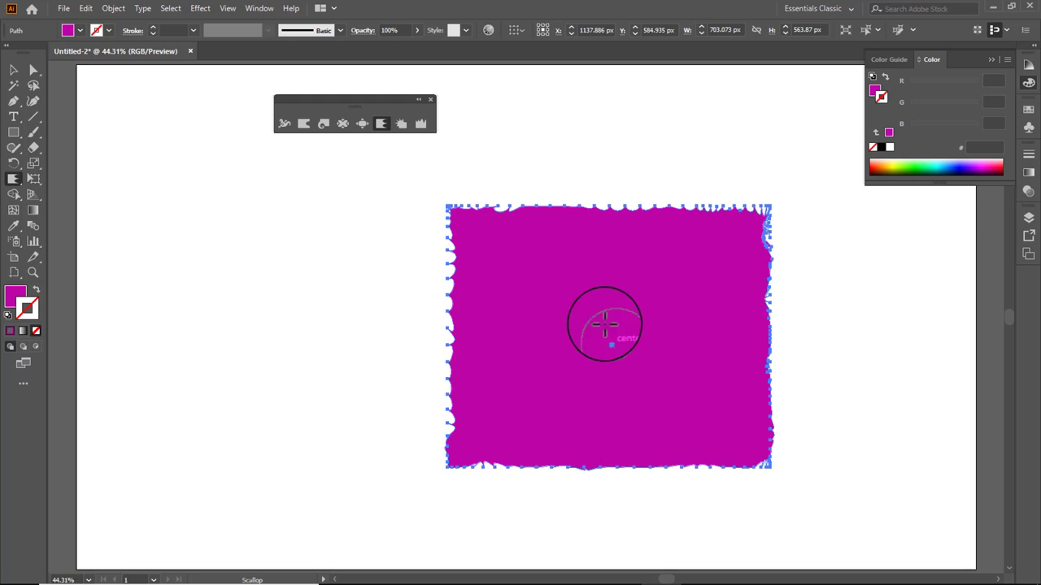
left_click_drag(482, 196, 486, 235)
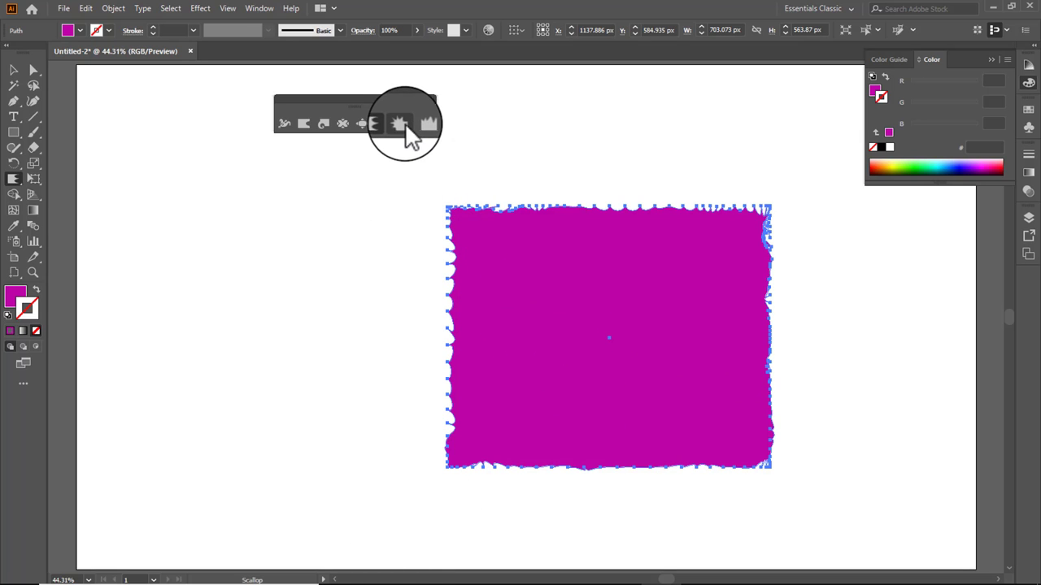
Pull crystallized spikes from the scalloped shape's top and top-right edges.
left_click(401, 125)
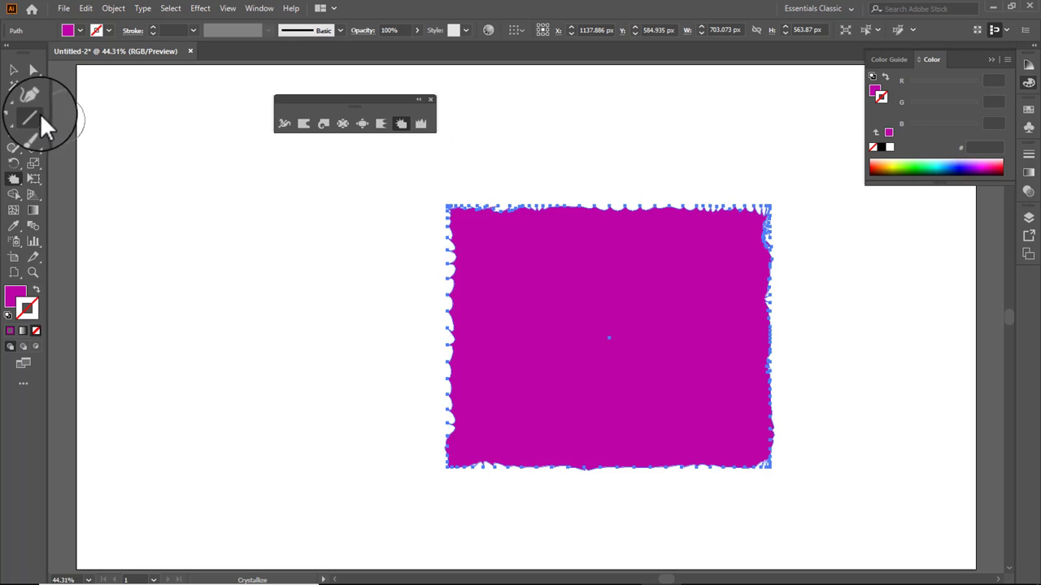
left_click_drag(606, 221, 597, 193)
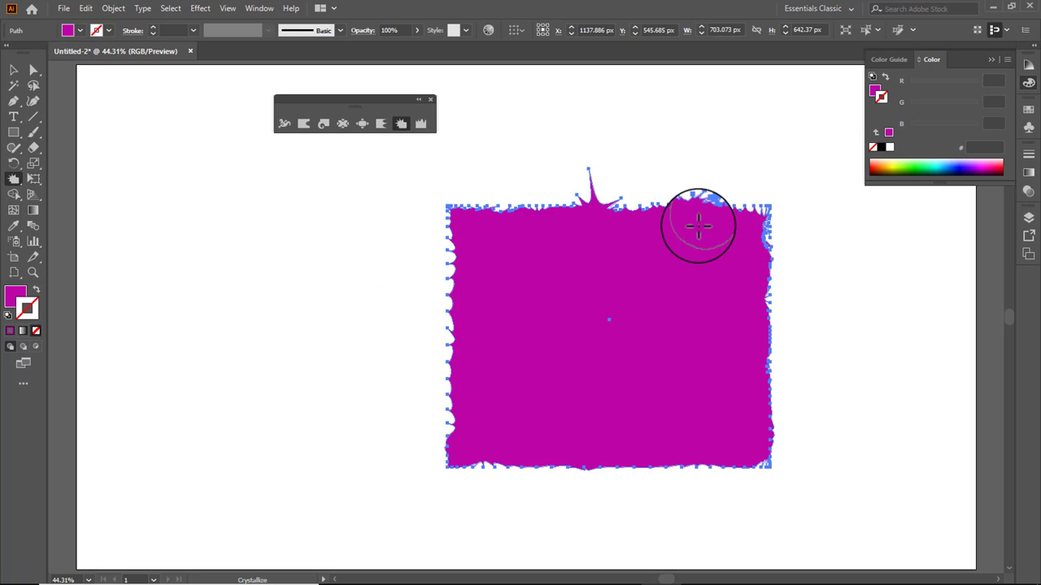
left_click_drag(697, 223, 735, 139)
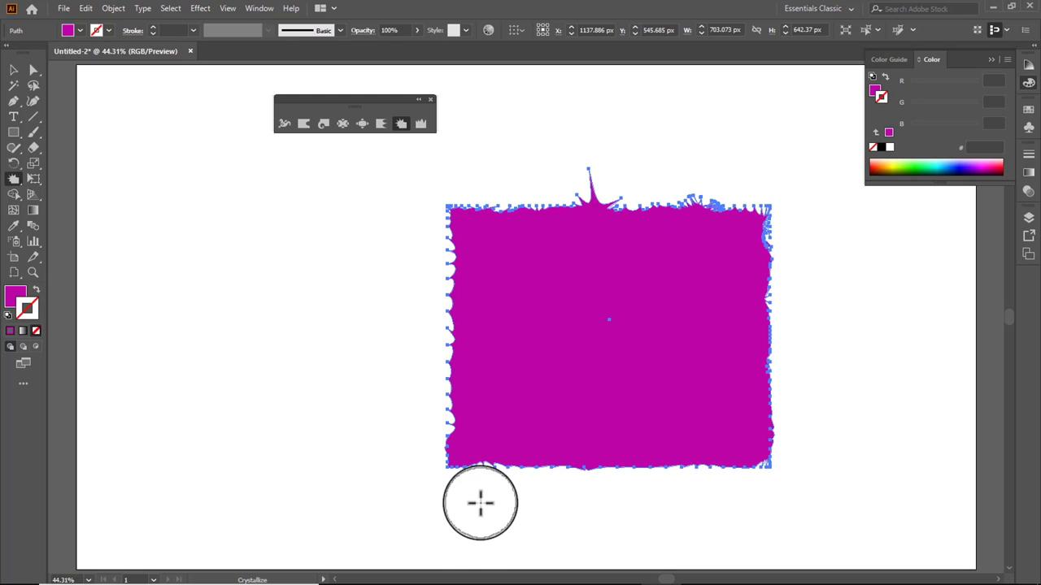
Delete the scalloped shape and draw a new magenta rectangle.
key("Delete")
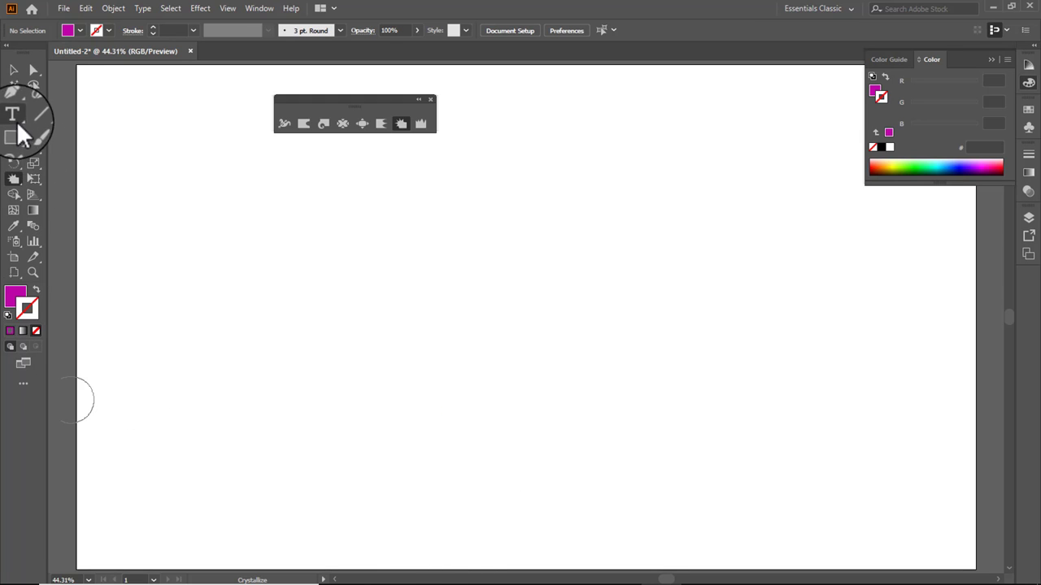
left_click(14, 134)
mouse_move(448, 216)
left_mouse_down()
mouse_move(615, 425)
mouse_move(726, 451)
left_mouse_up()
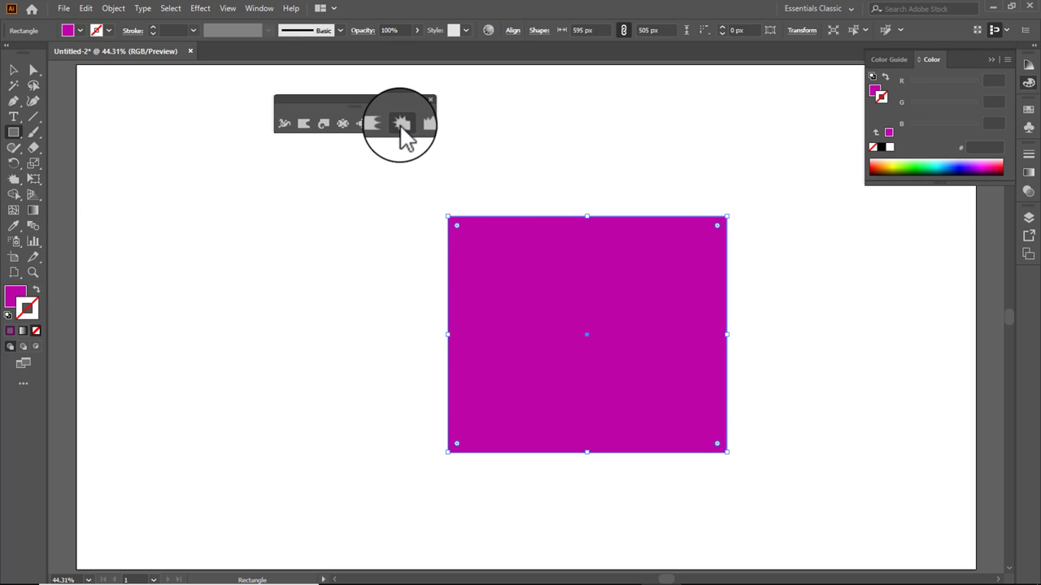
Crystallize the new rectangle's left edge, right edge and corners into sharp spikes.
left_click(402, 126)
mouse_move(454, 229)
left_mouse_down()
mouse_move(453, 423)
mouse_move(508, 445)
mouse_move(634, 457)
left_mouse_up()
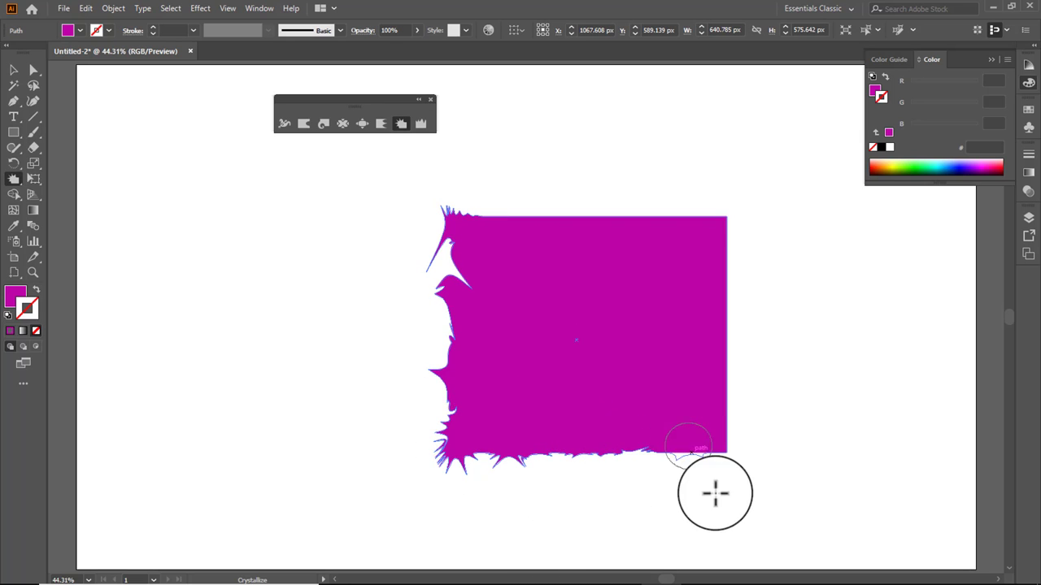
mouse_move(741, 479)
left_mouse_down()
mouse_move(718, 249)
mouse_move(696, 197)
mouse_move(643, 202)
mouse_move(618, 233)
mouse_move(602, 172)
mouse_move(557, 229)
mouse_move(545, 158)
left_mouse_up()
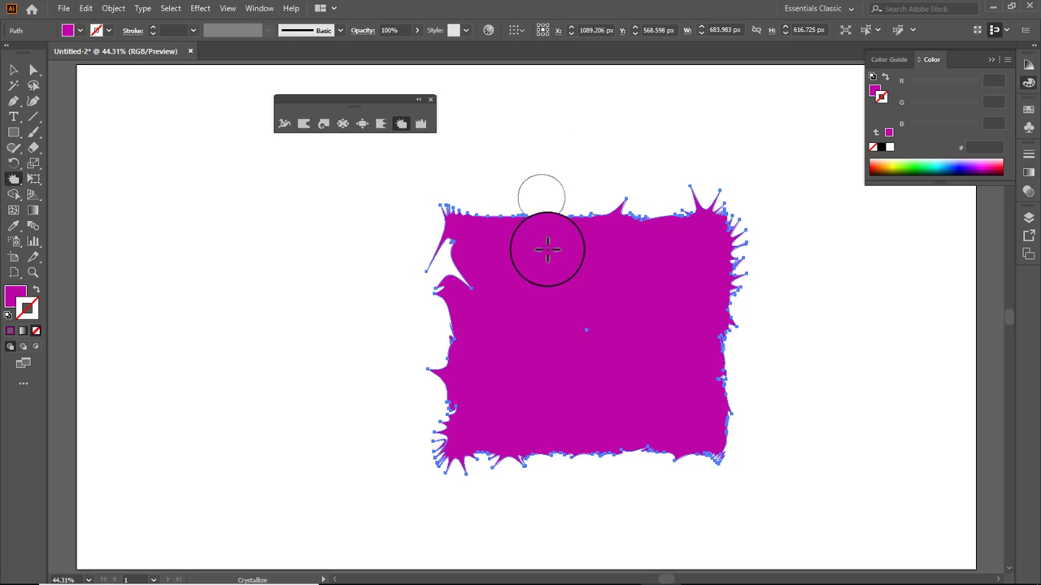
mouse_move(495, 208)
left_mouse_down()
mouse_move(493, 163)
mouse_move(476, 244)
left_mouse_up()
left_click_drag(409, 260, 398, 357)
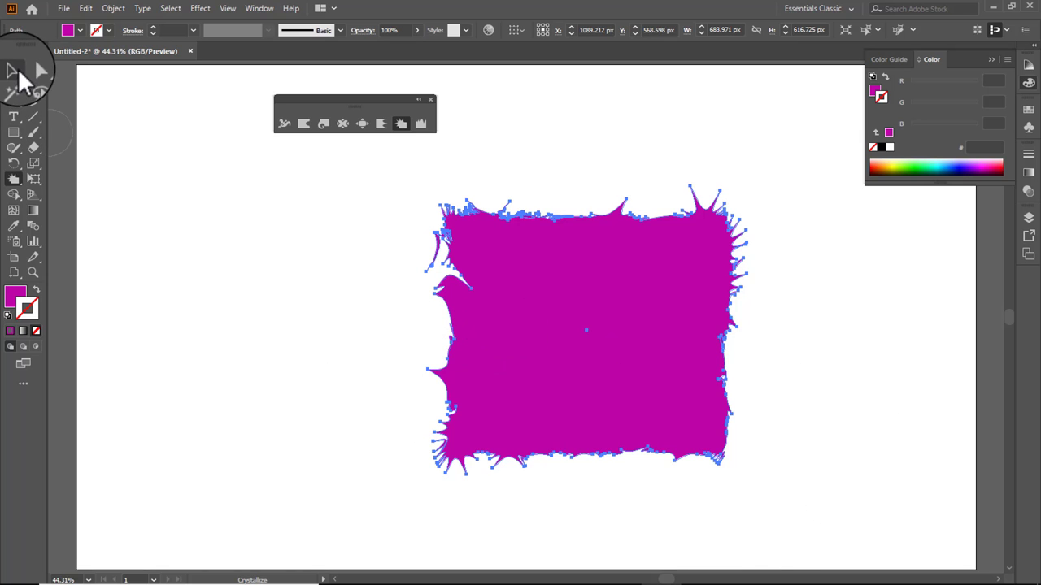
Move the spiky shape up and right, then delete it.
left_click(15, 71)
left_click_drag(598, 302, 620, 268)
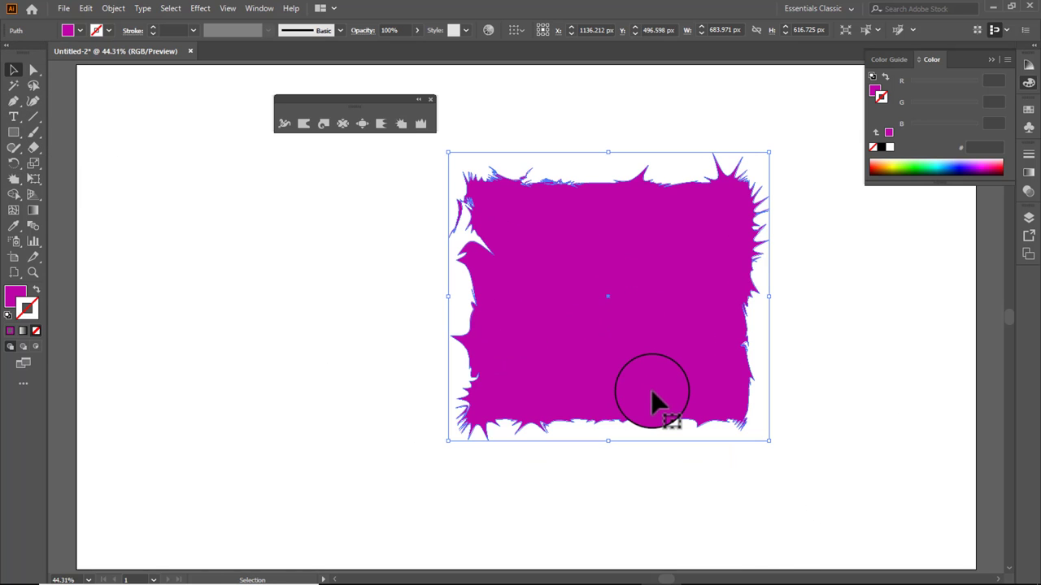
key("Delete")
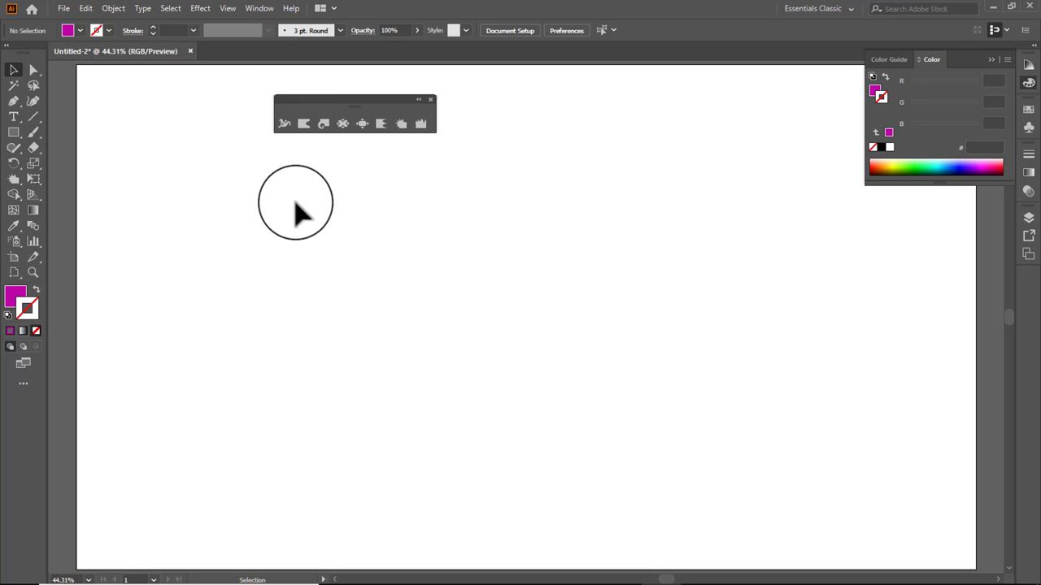
Draw a solid magenta 578 × 535 px rectangle and nudge it slightly left.
left_click(14, 135)
left_click_drag(469, 190, 739, 439)
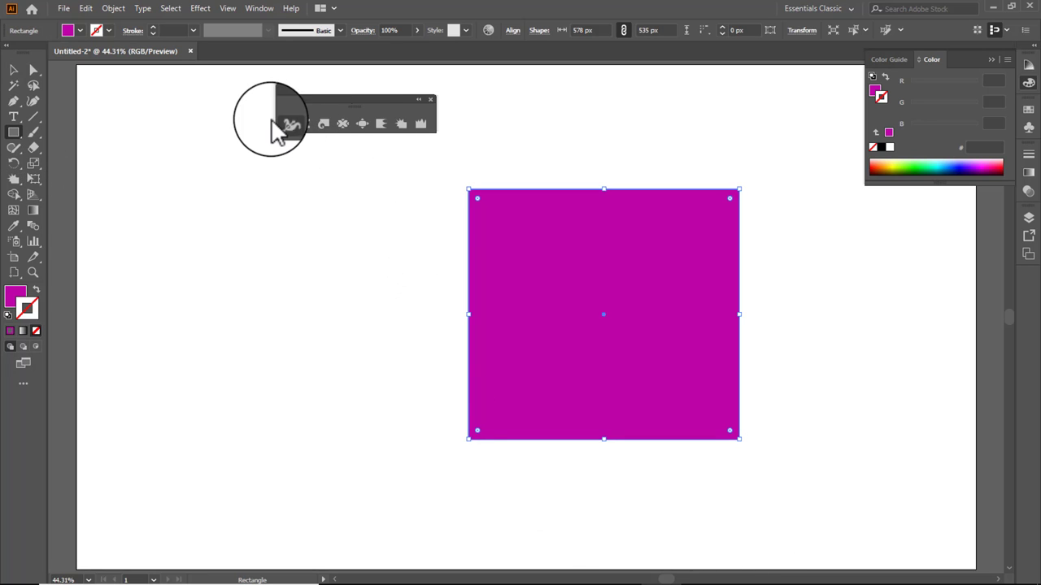
left_click(285, 126)
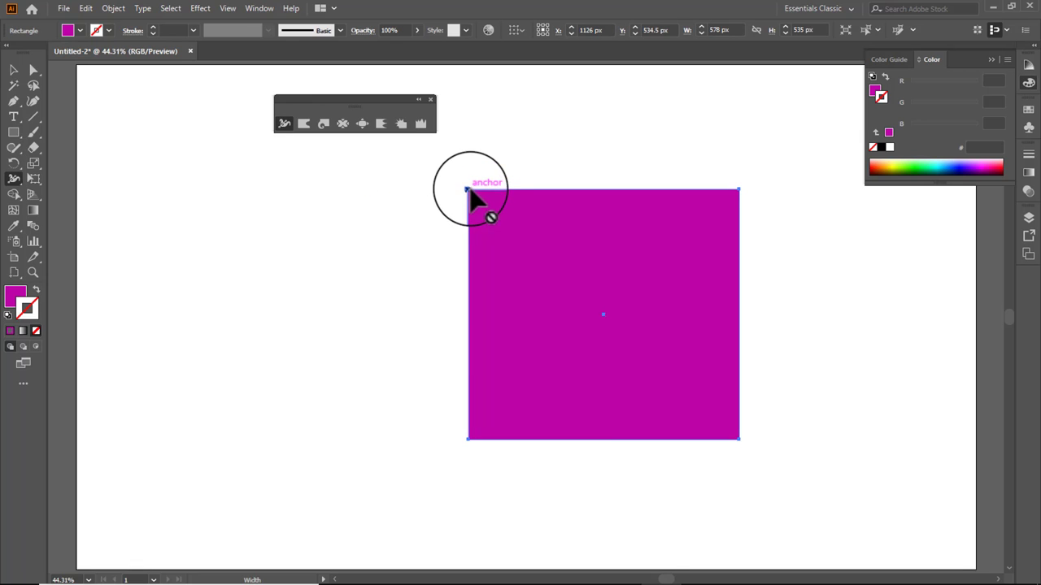
left_click_drag(472, 195, 471, 202)
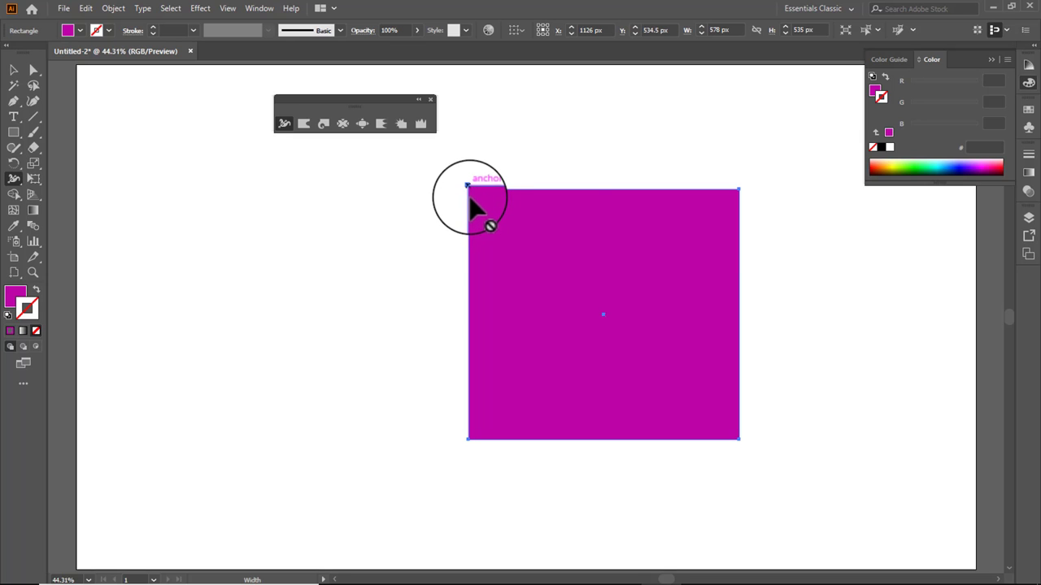
left_click(13, 69)
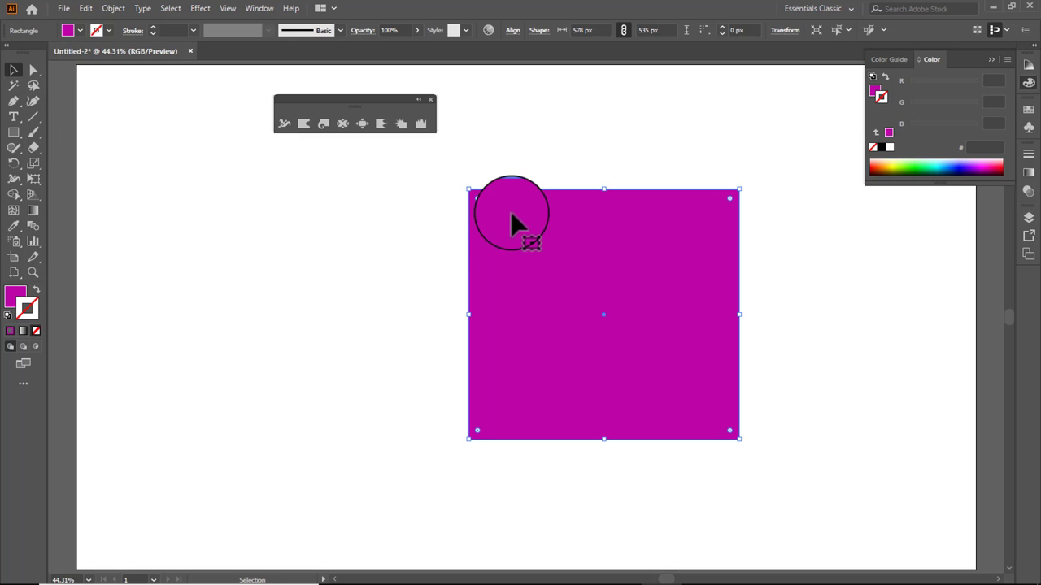
left_click_drag(510, 212, 466, 214)
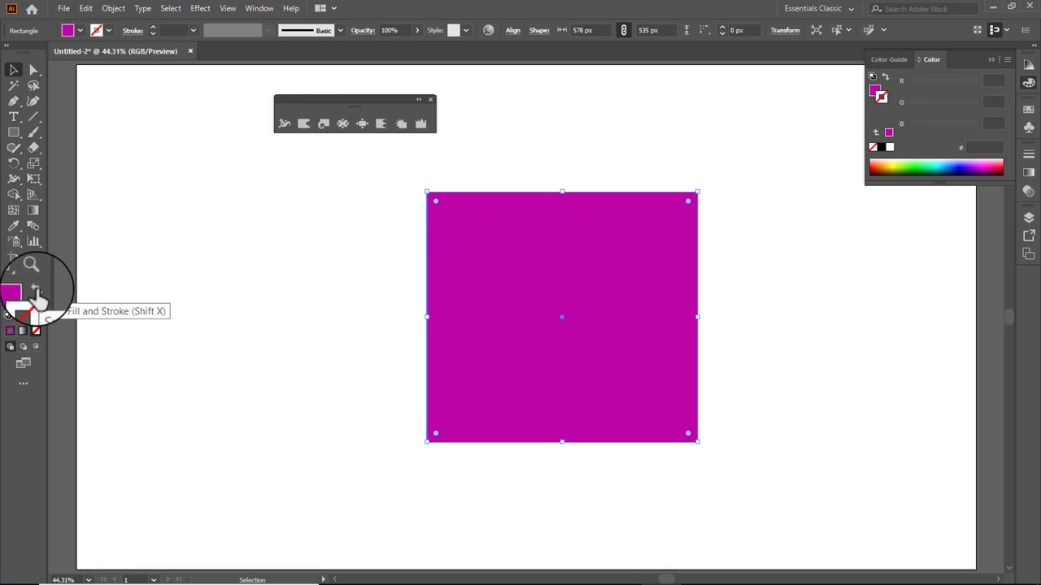
Swap fill and stroke, then swell the outline with width points at both left corners.
left_click(35, 286)
left_click(285, 123)
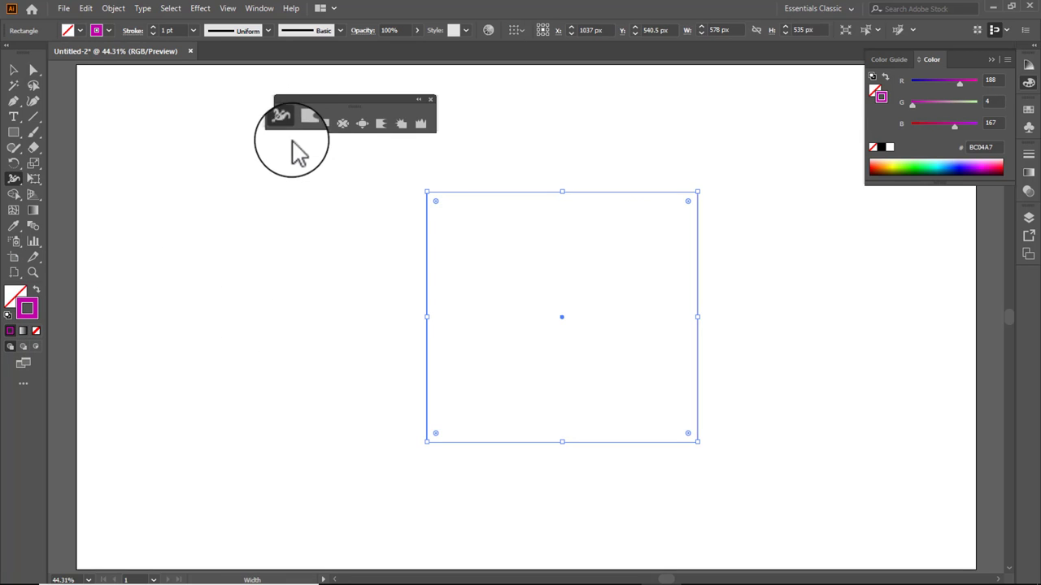
left_click_drag(426, 191, 428, 202)
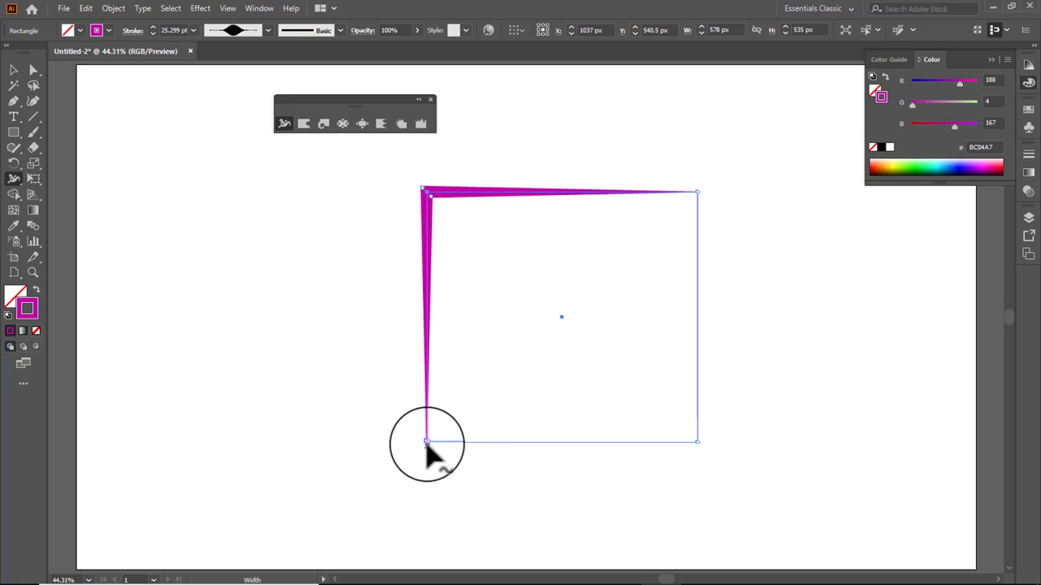
mouse_move(426, 441)
left_mouse_down()
mouse_move(414, 462)
mouse_move(432, 444)
left_mouse_up()
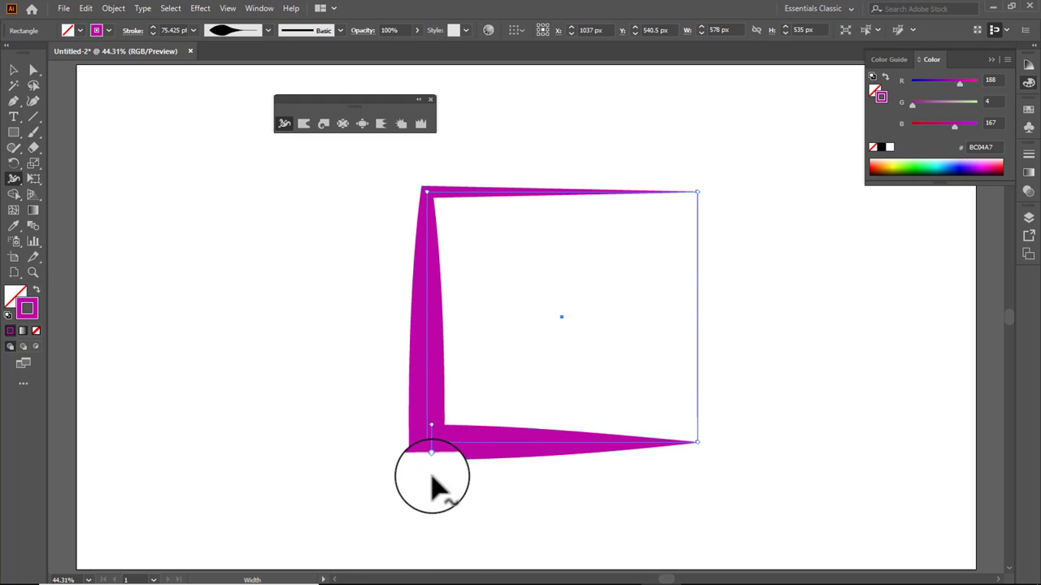
mouse_move(426, 441)
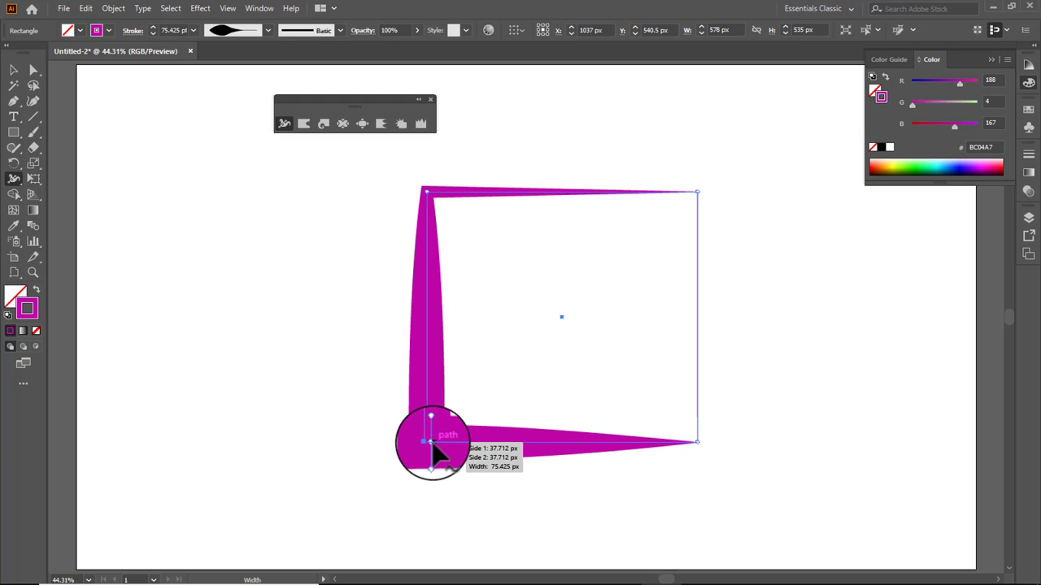
left_click_drag(431, 442, 431, 439)
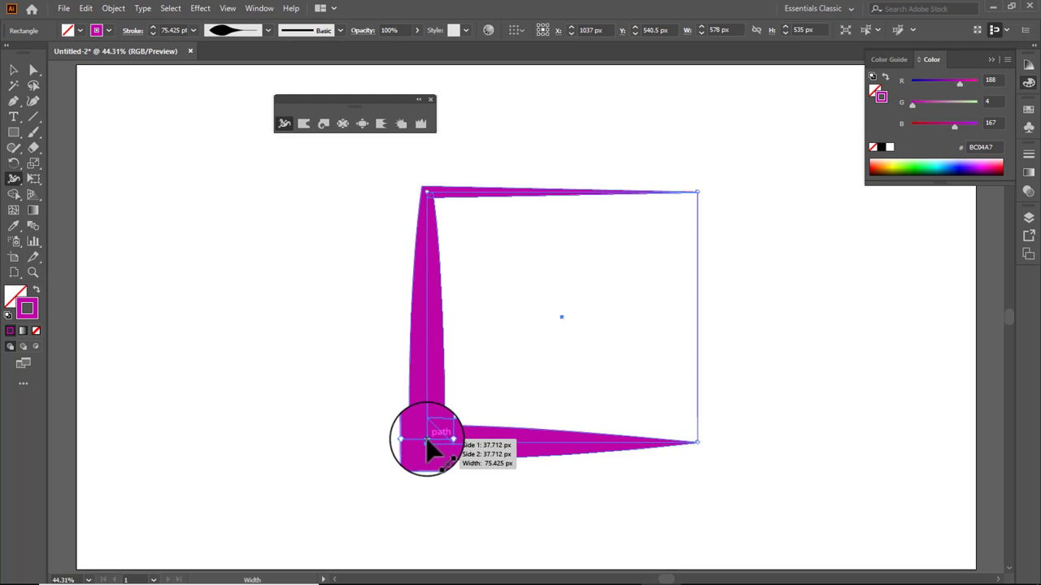
left_click_drag(426, 439, 431, 440)
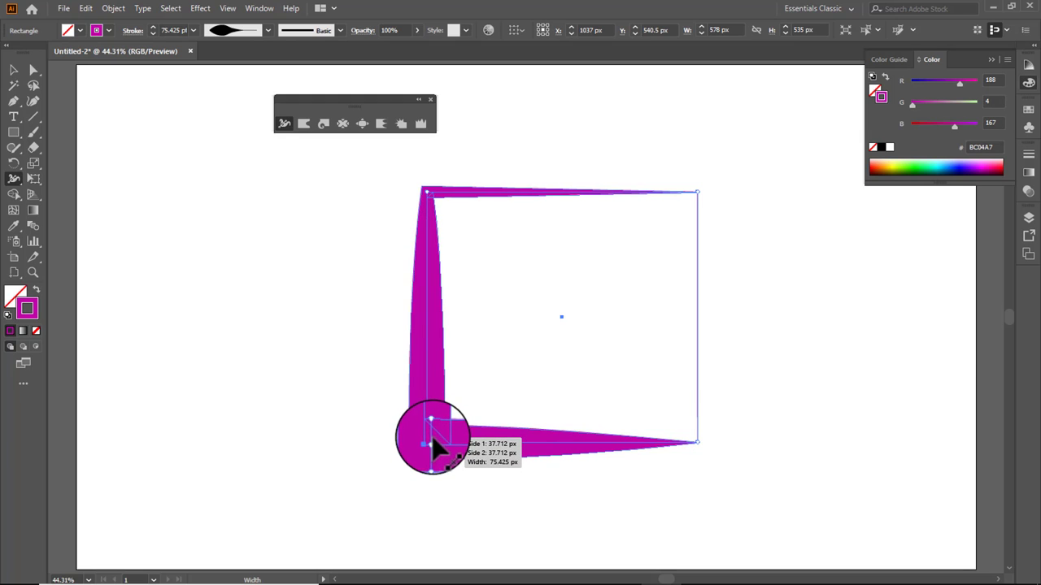
Select the varied-width magenta outline and delete it.
left_click(14, 71)
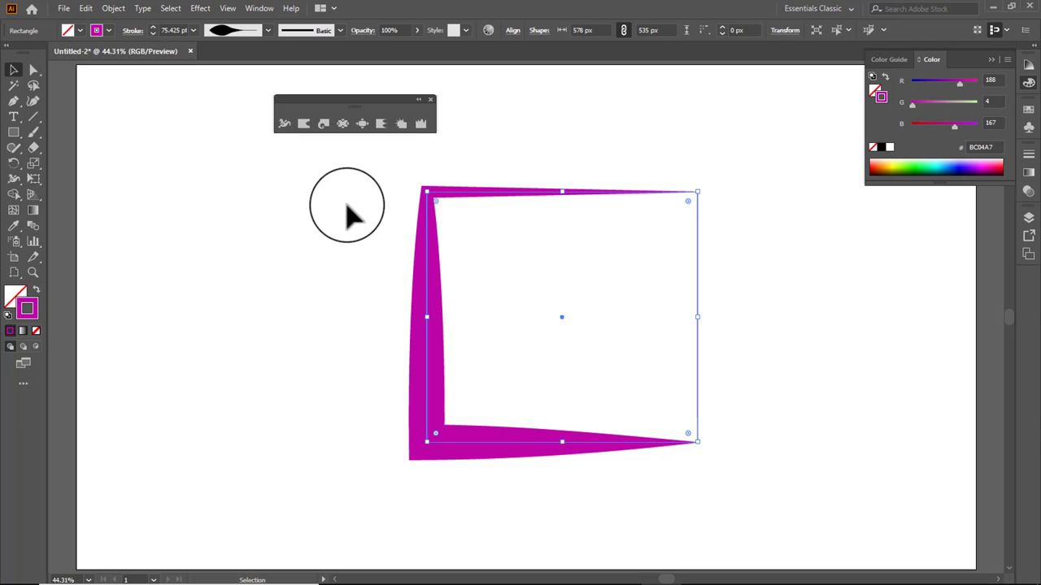
left_click_drag(346, 204, 586, 455)
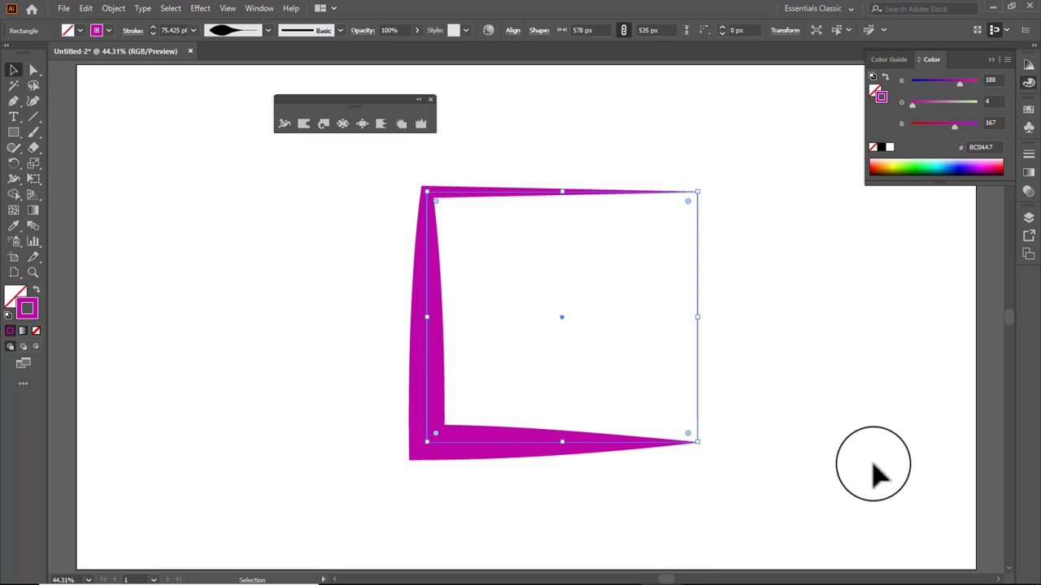
key("Delete")
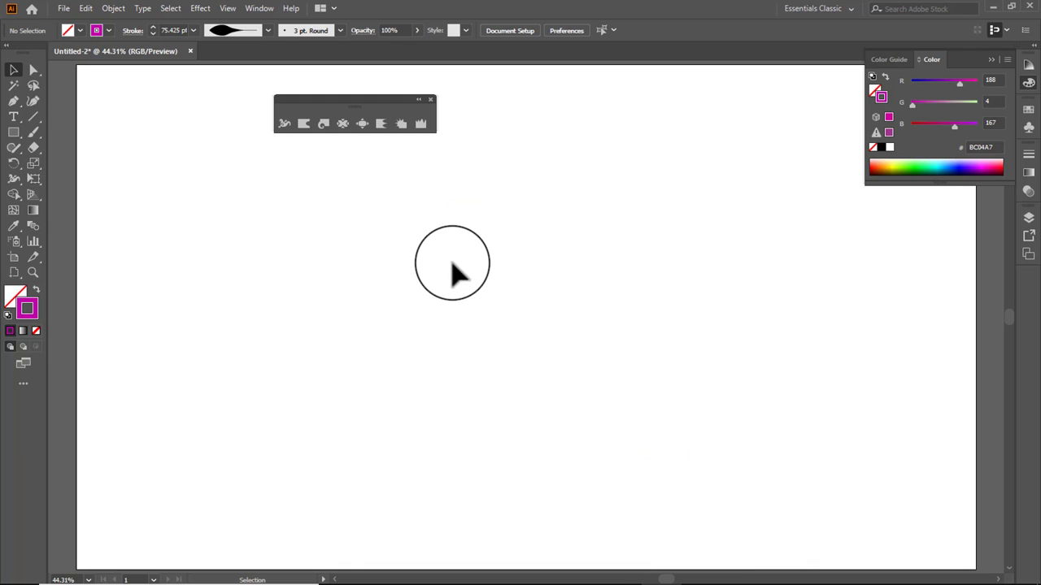